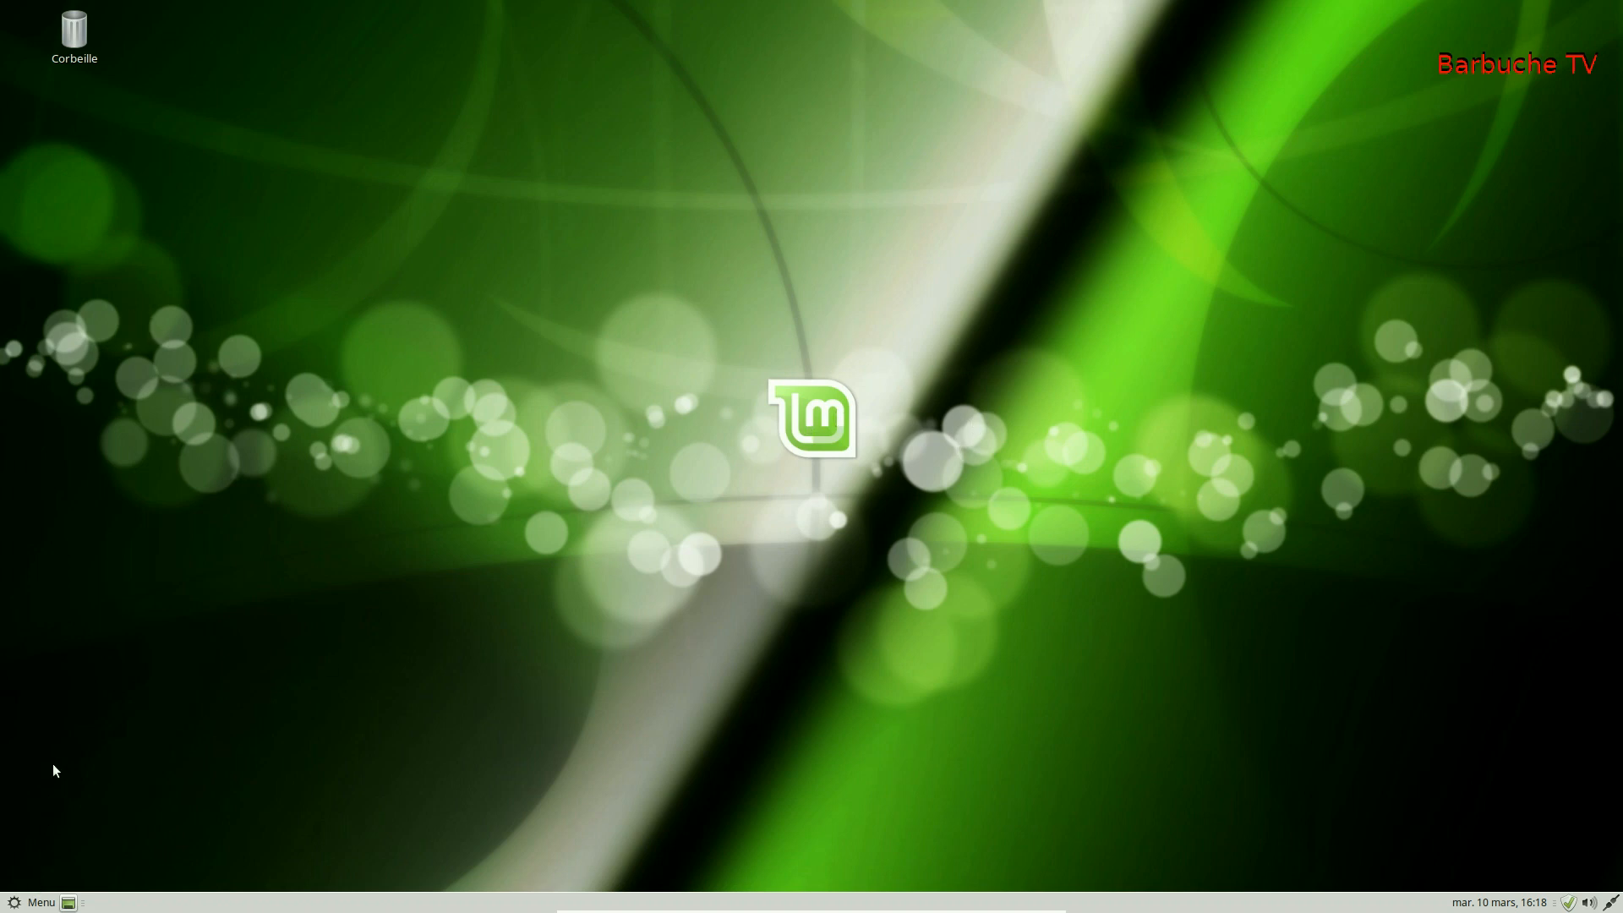
{"action": "left_click", "coordinate": [22, 903]}
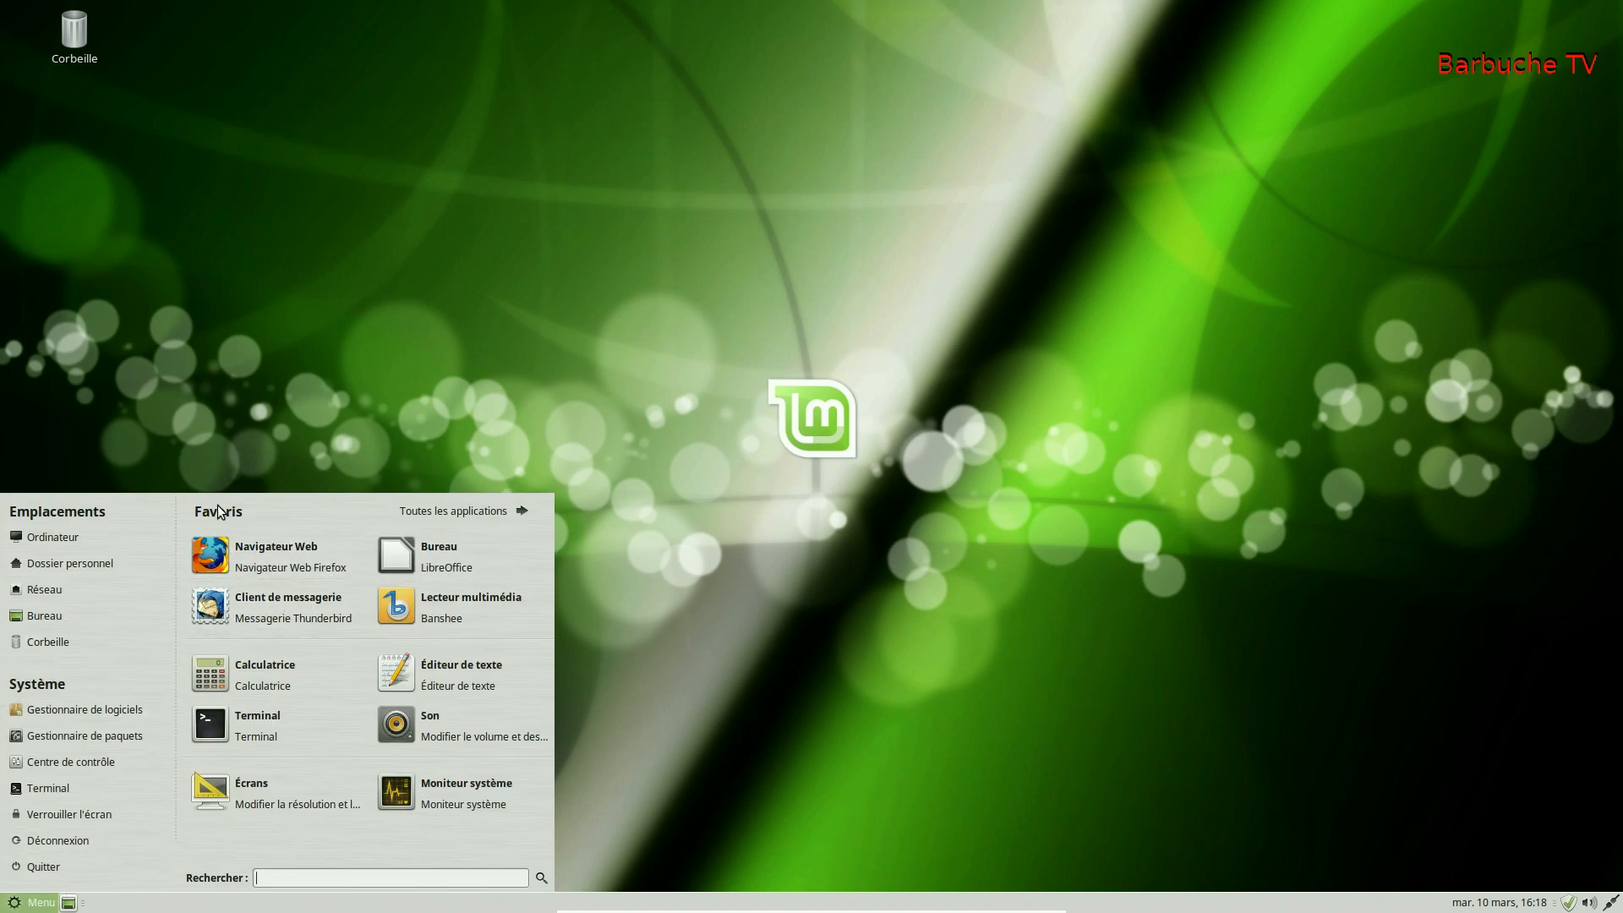
{"action": "left_click", "coordinate": [717, 335]}
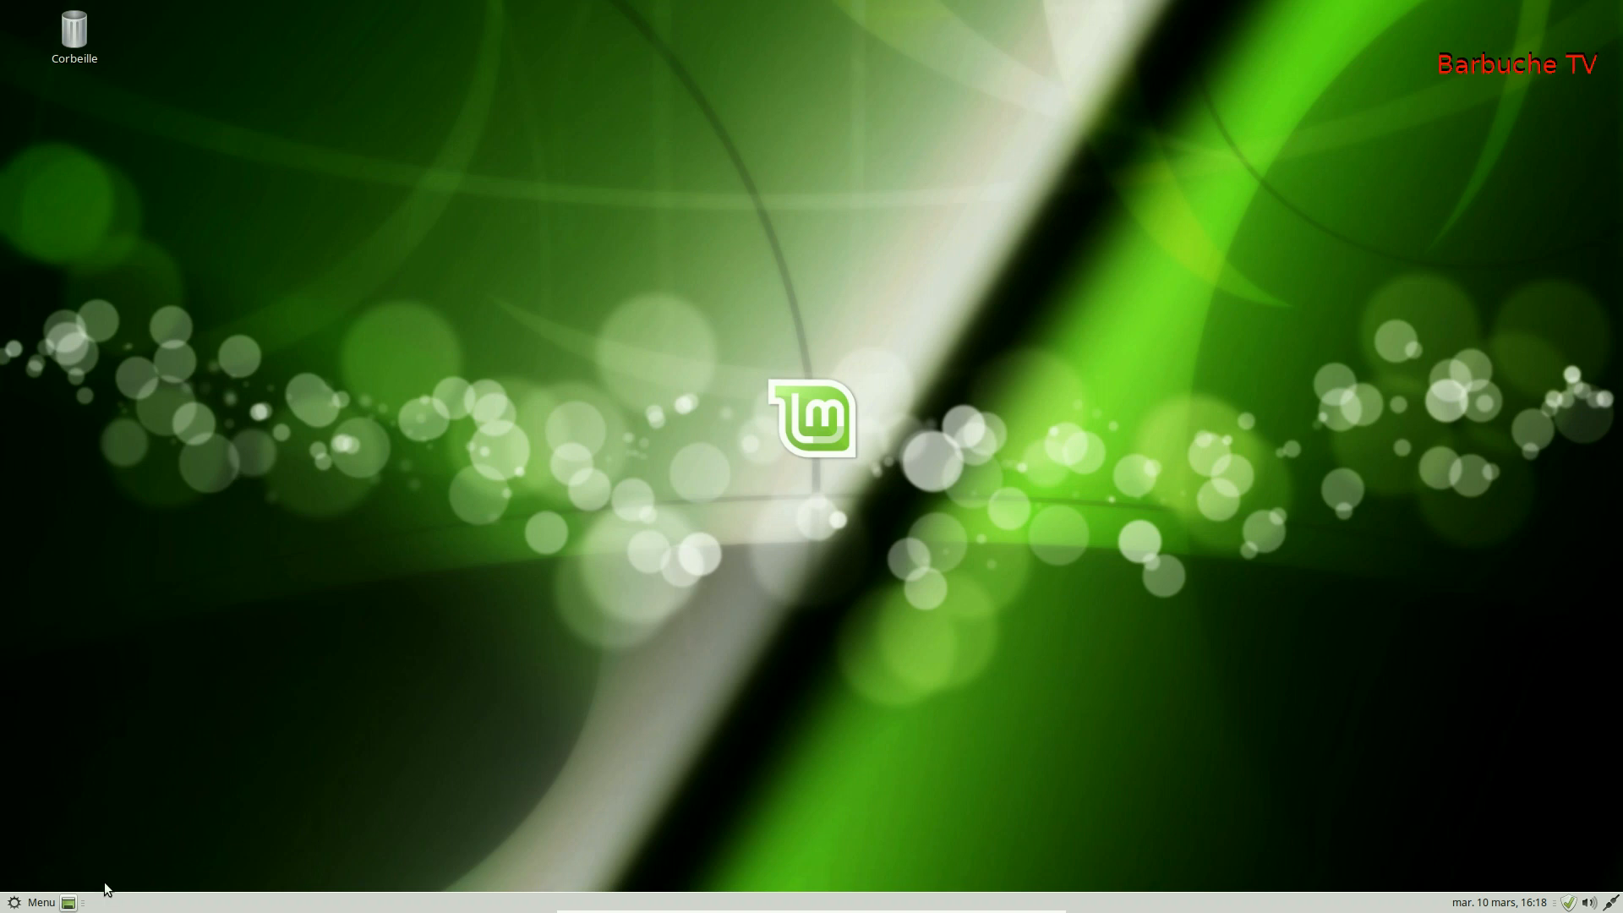
Step: Open the system monitor and look at the running processes and the CPU, memory and network usage graphs
{"action": "left_click", "coordinate": [36, 904]}
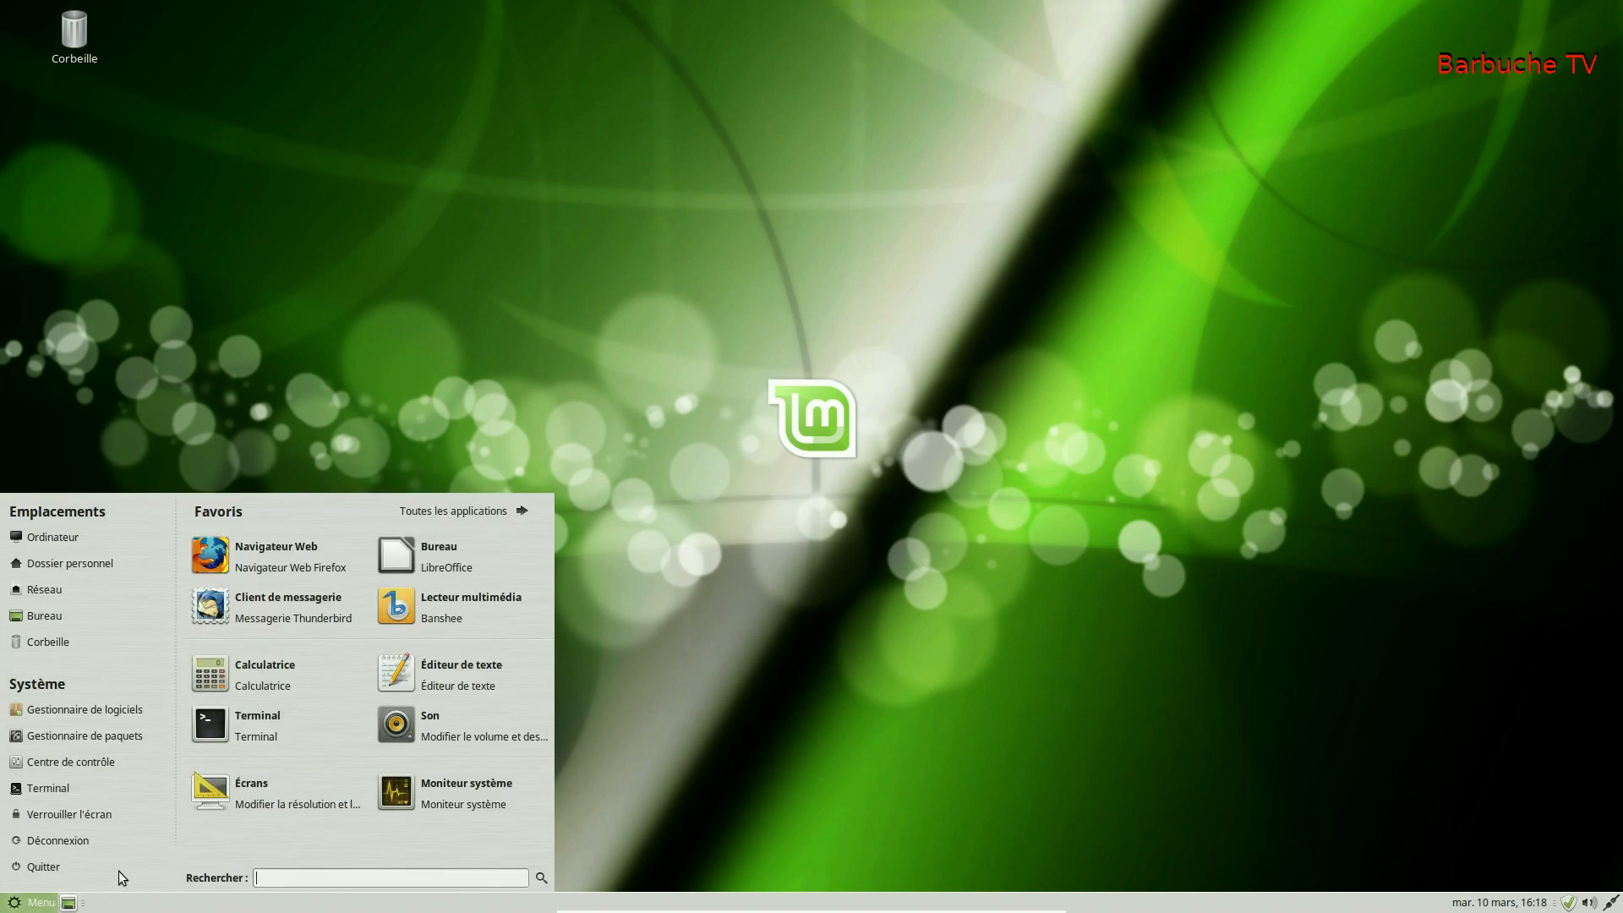
{"action": "left_click", "coordinate": [404, 798]}
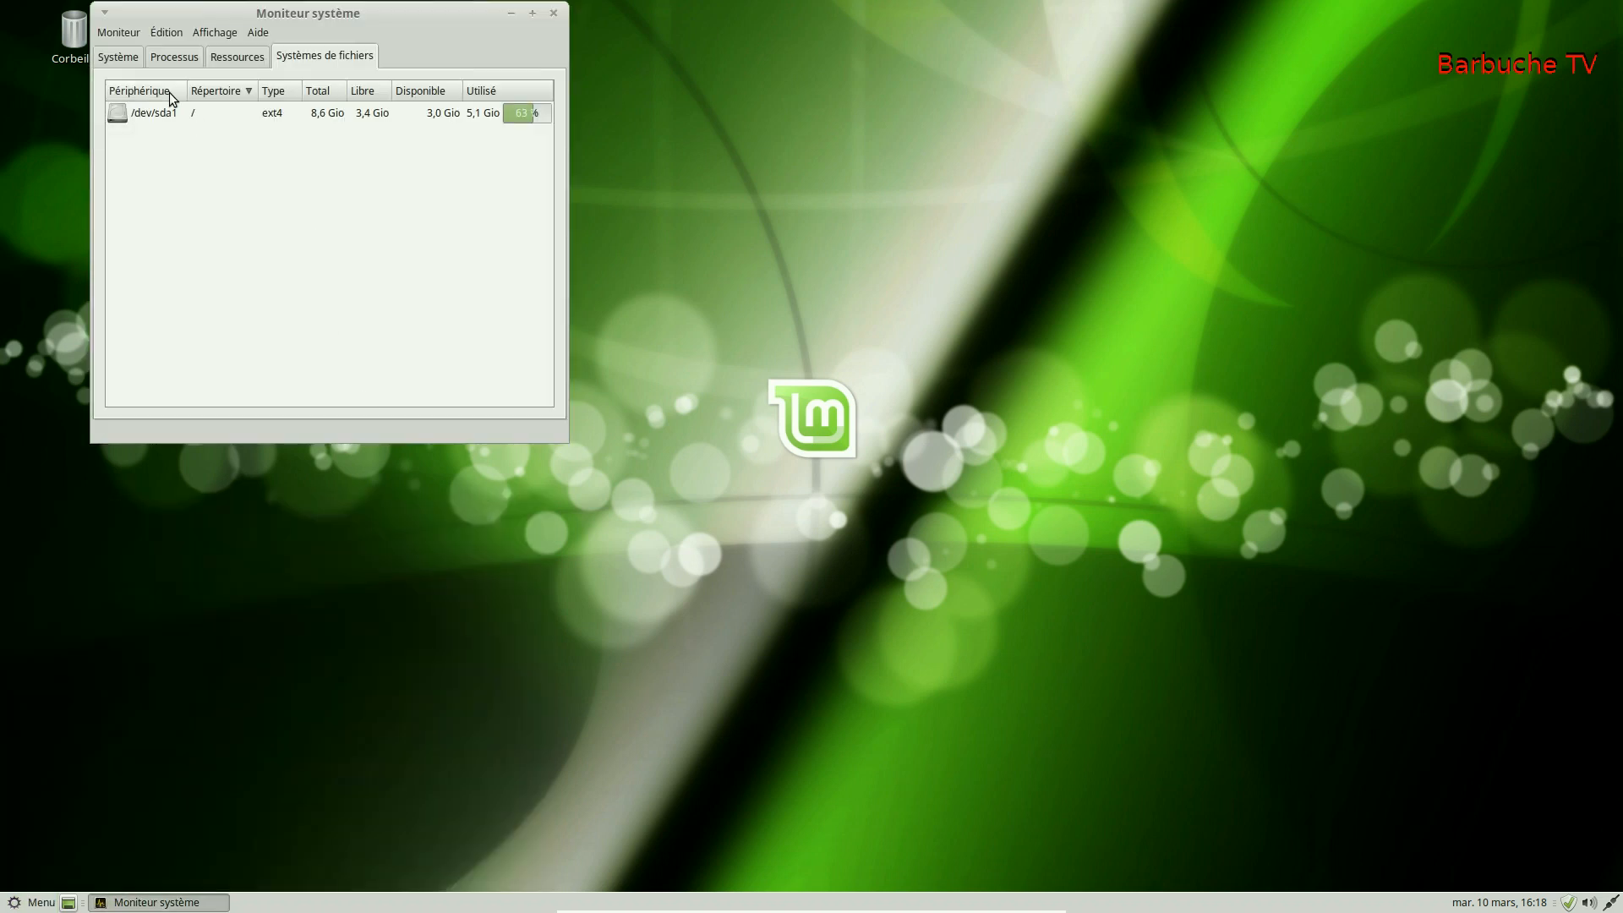
{"action": "left_click", "coordinate": [113, 58]}
{"action": "left_click", "coordinate": [185, 60]}
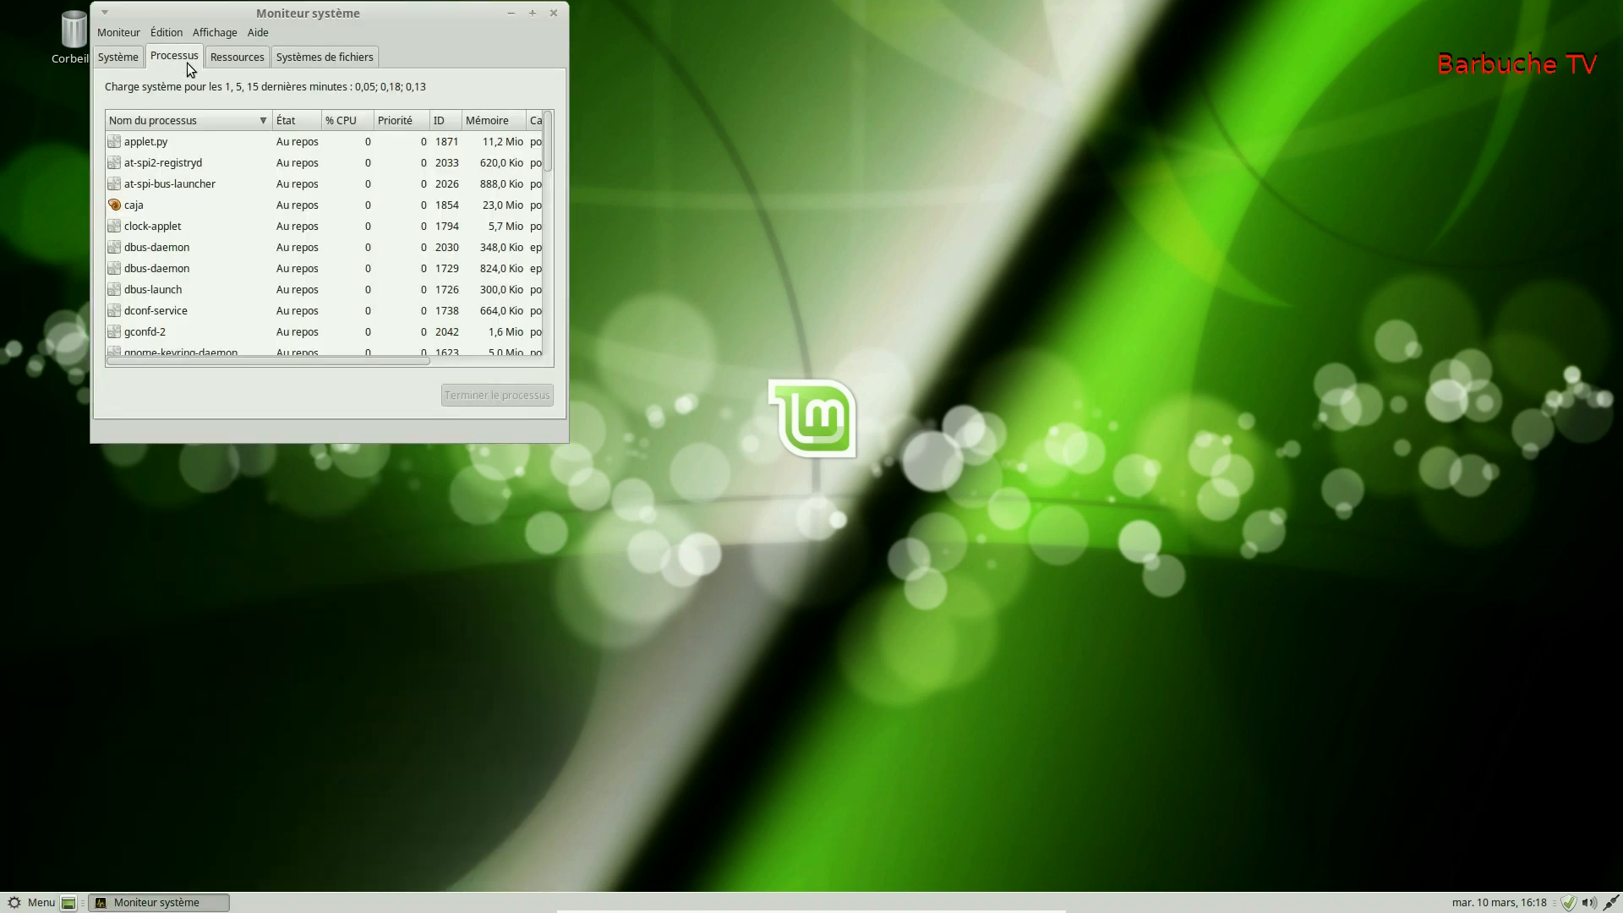
{"action": "left_click", "coordinate": [222, 58]}
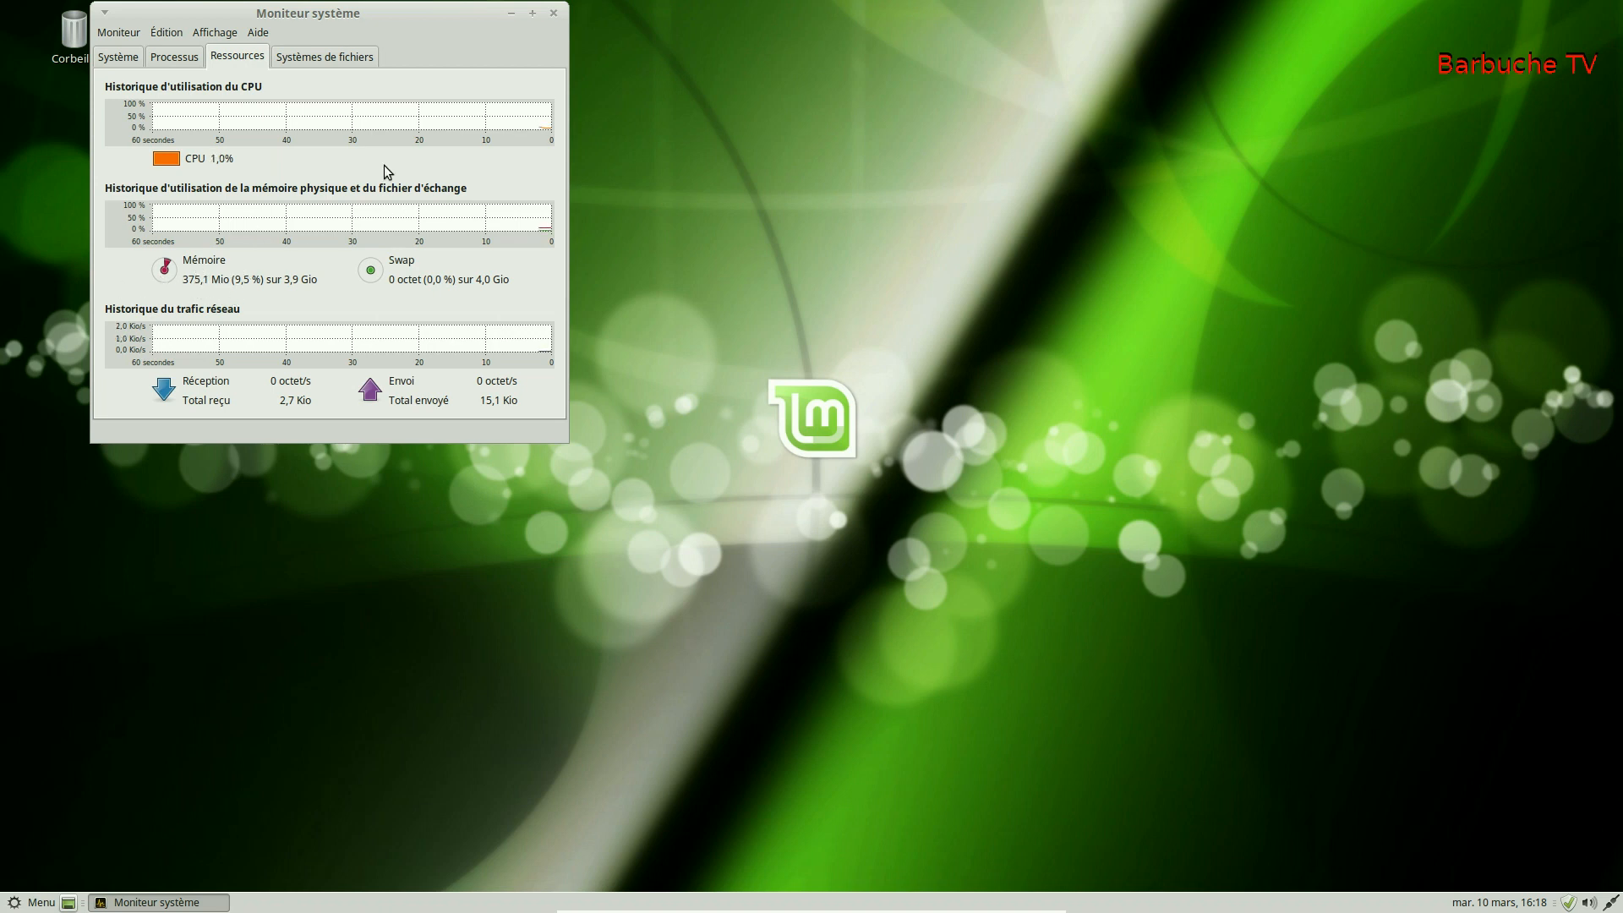
Step: Move the system monitor nearer the middle of the desktop, review the system information, and close the monitor
{"action": "left_click_drag", "start_coordinate": [353, 18], "coordinate": [607, 243]}
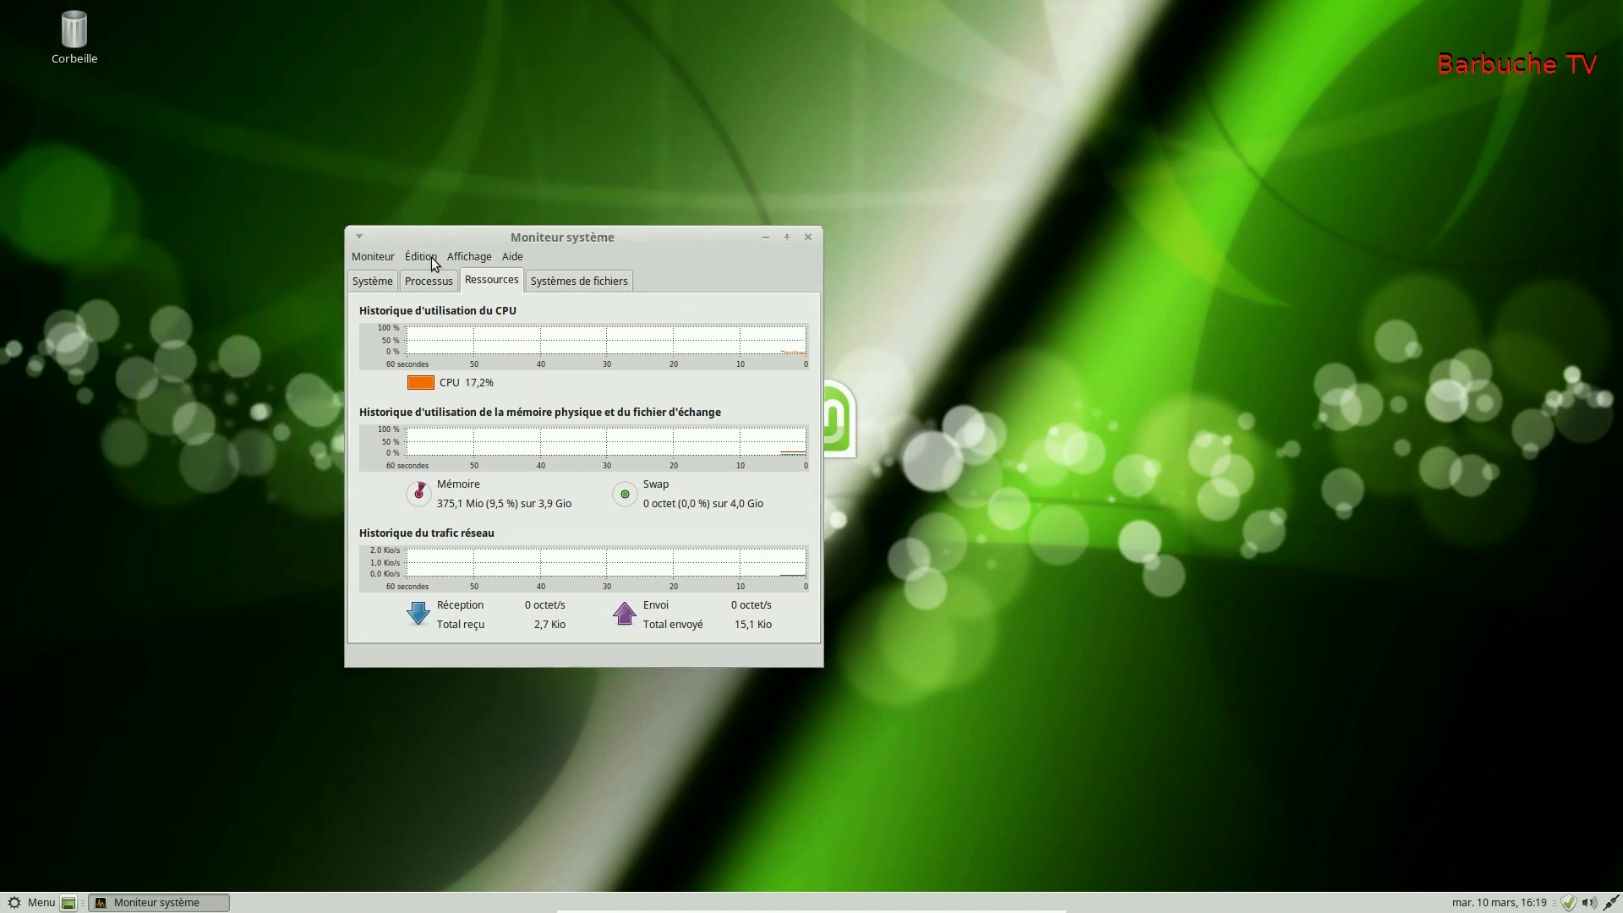
{"action": "left_click", "coordinate": [378, 283]}
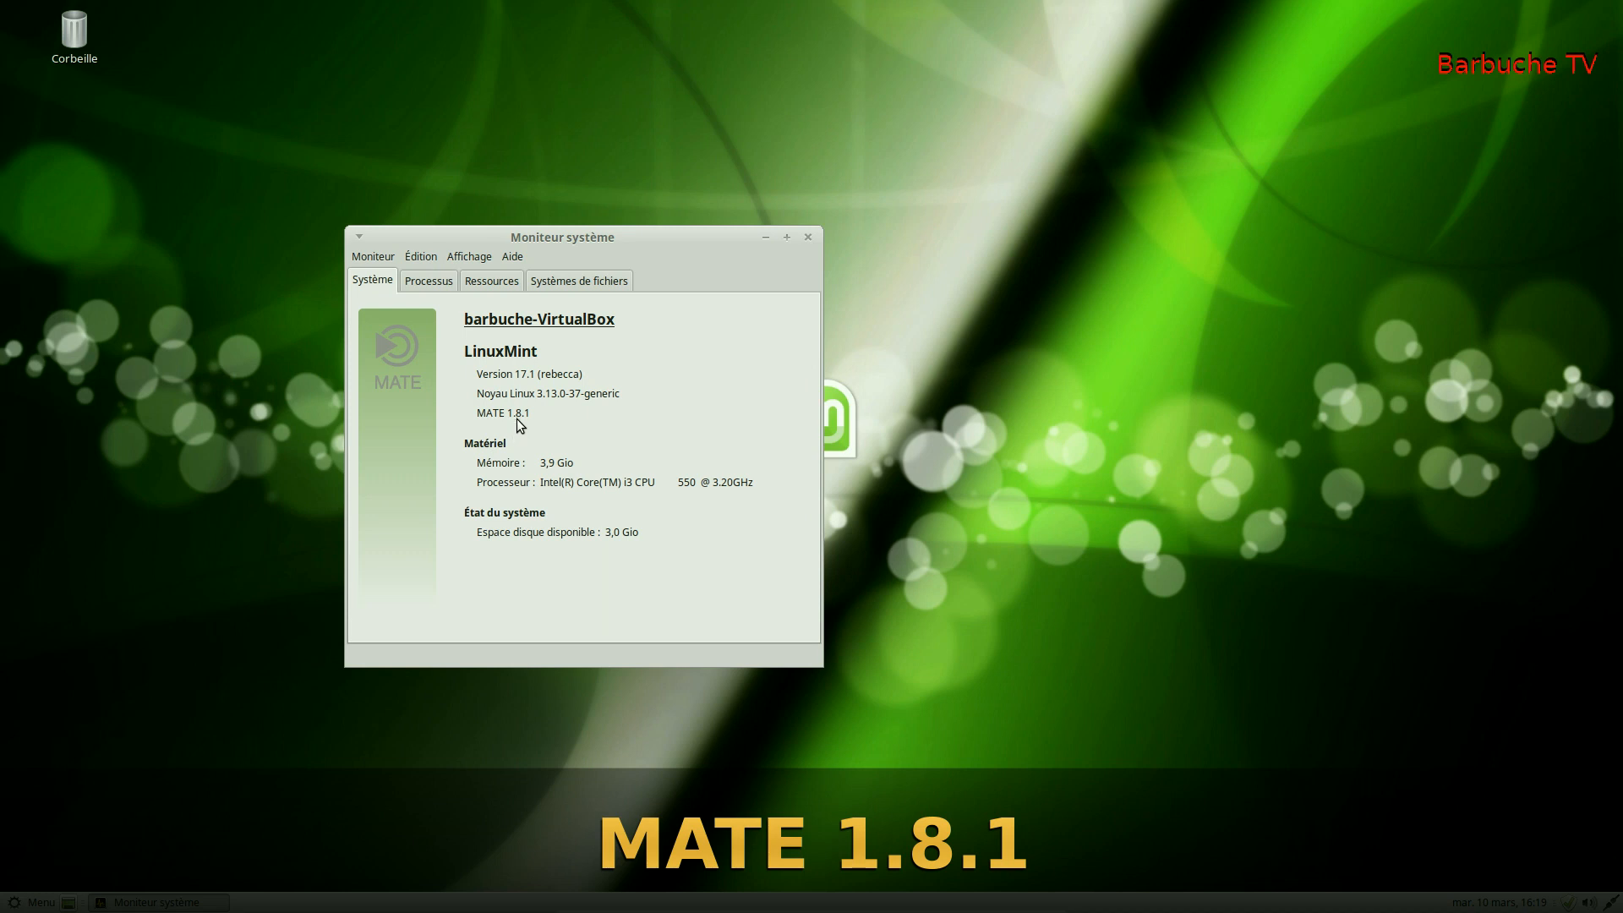
{"action": "left_click", "coordinate": [808, 239]}
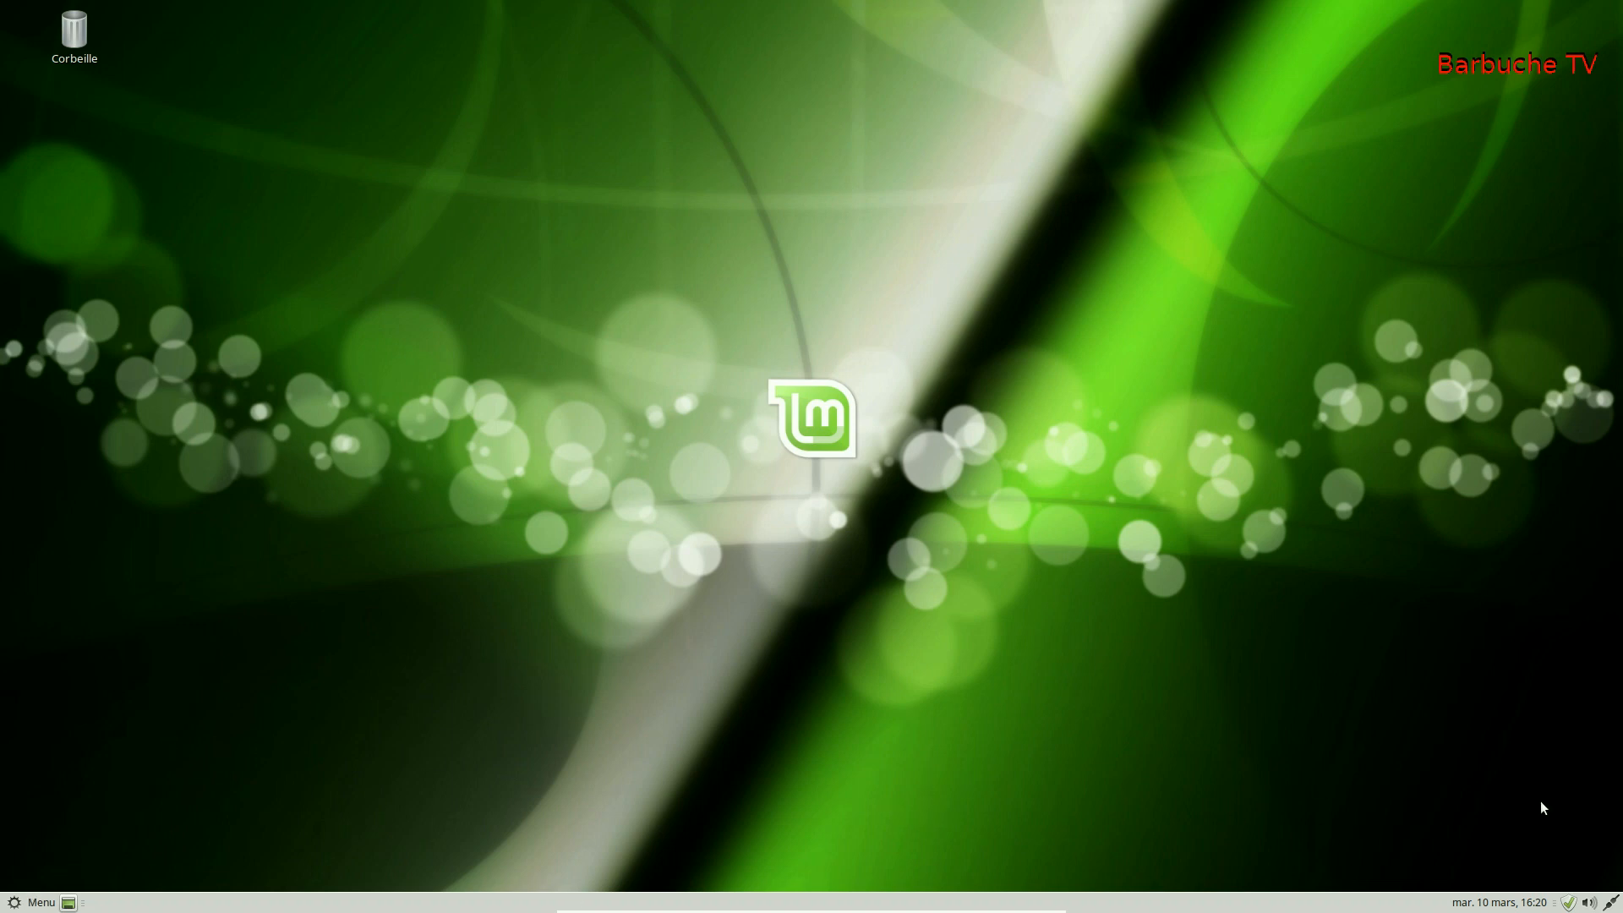
Step: Look at the available network connections and check the desktop clock
{"action": "left_click", "coordinate": [1608, 907]}
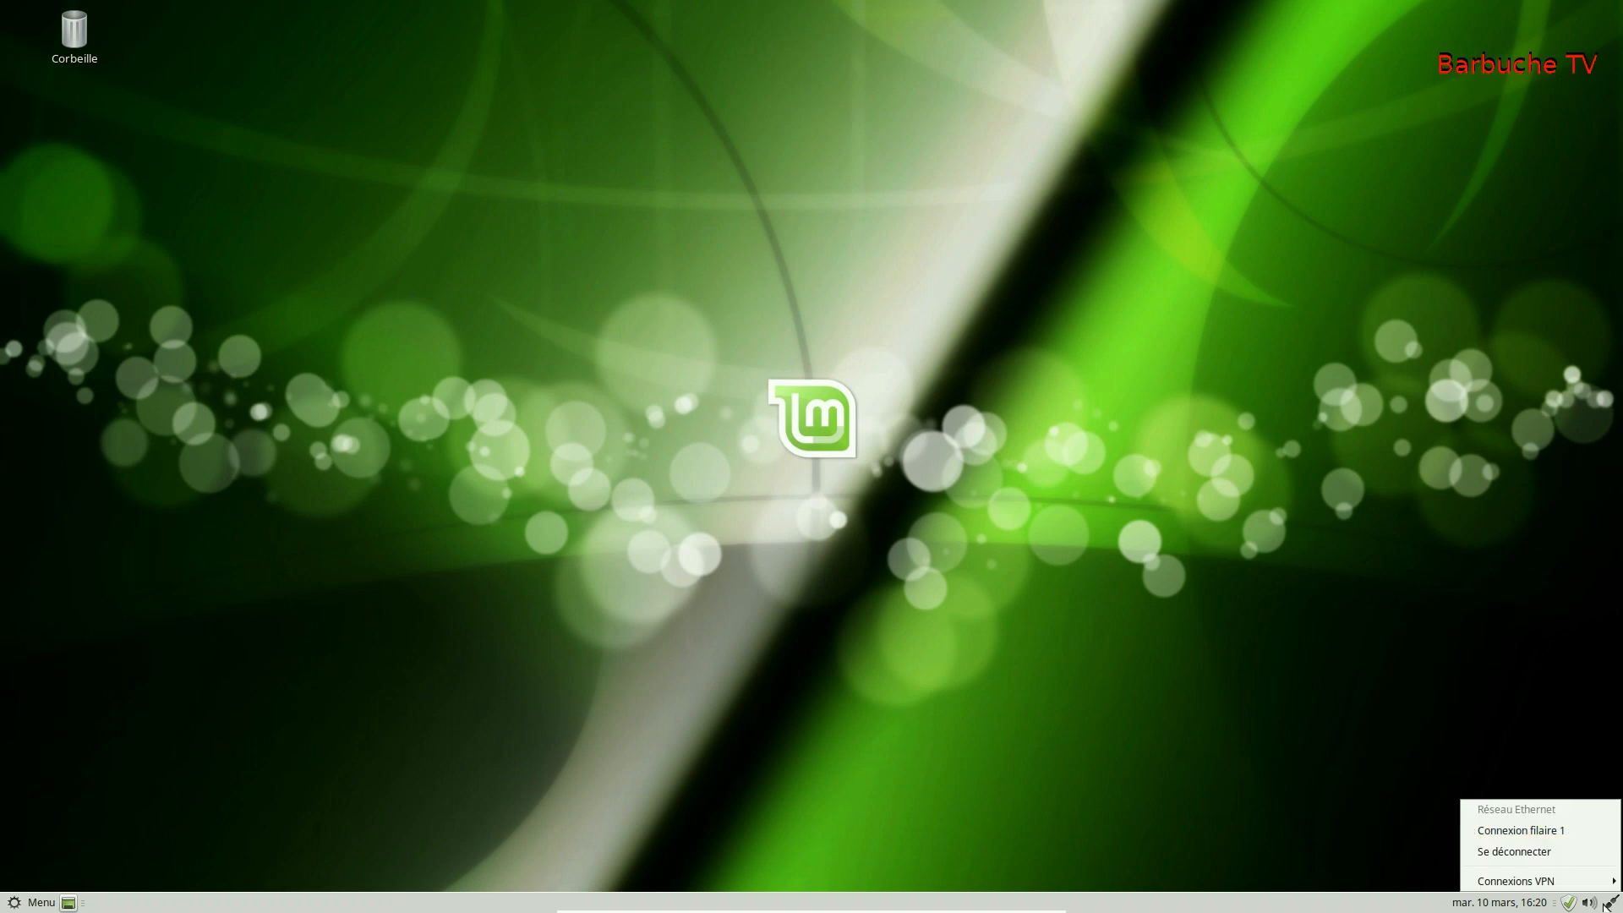
{"action": "left_click", "coordinate": [1531, 904]}
{"action": "left_click", "coordinate": [1531, 905]}
{"action": "left_click", "coordinate": [1531, 905]}
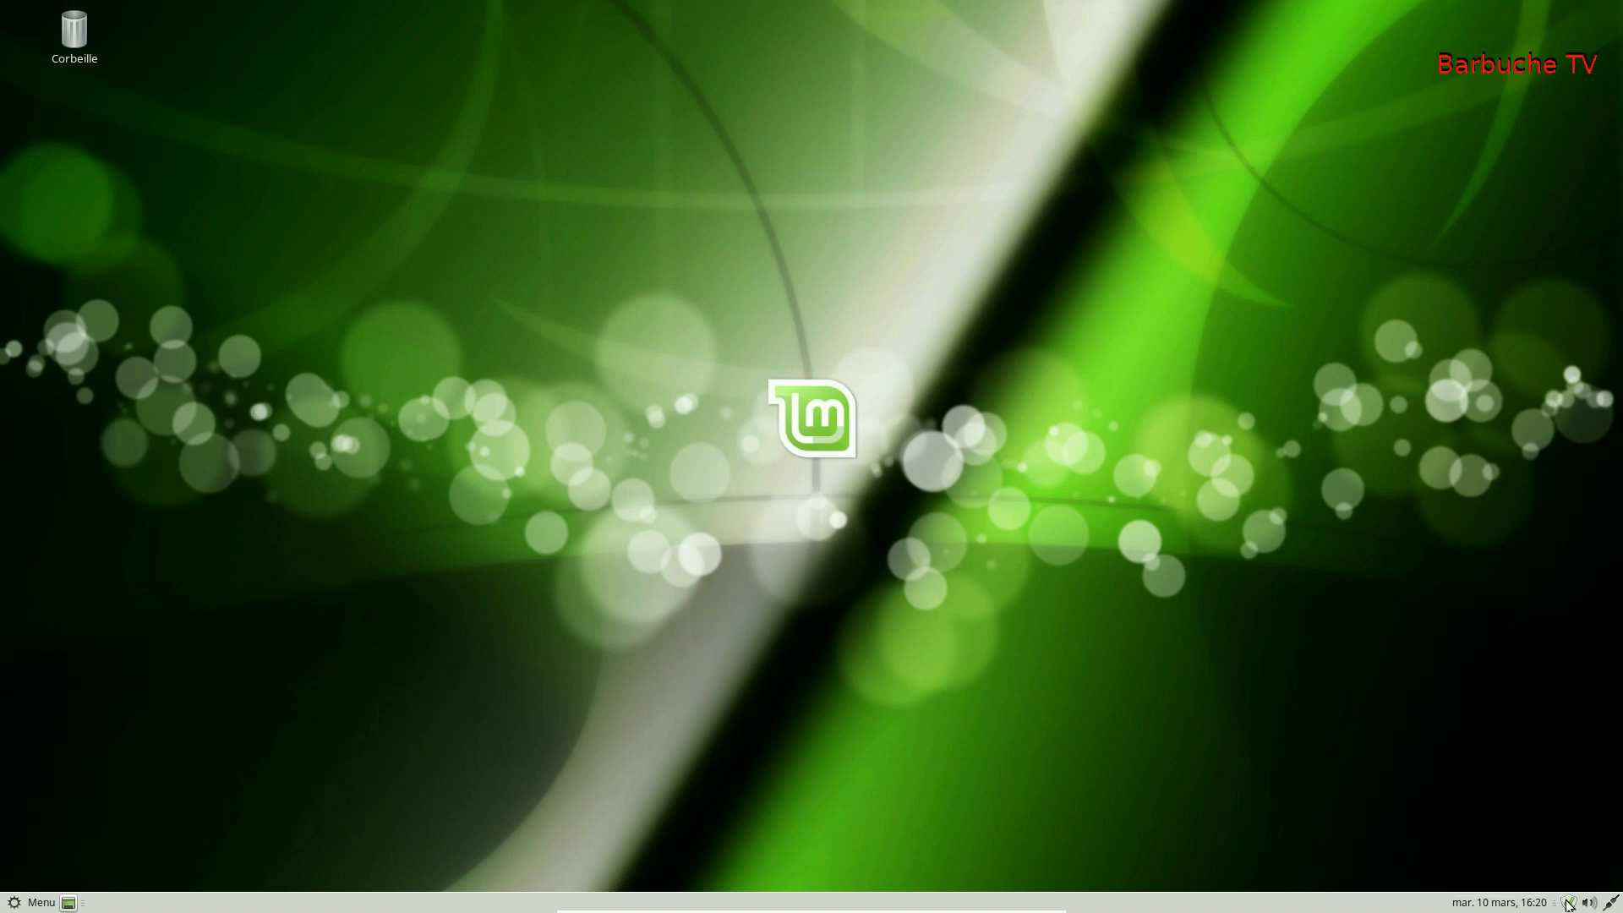
Step: Open the update manager, move its window higher on the desktop, and display the list of Linux kernels
{"action": "left_click", "coordinate": [1568, 904]}
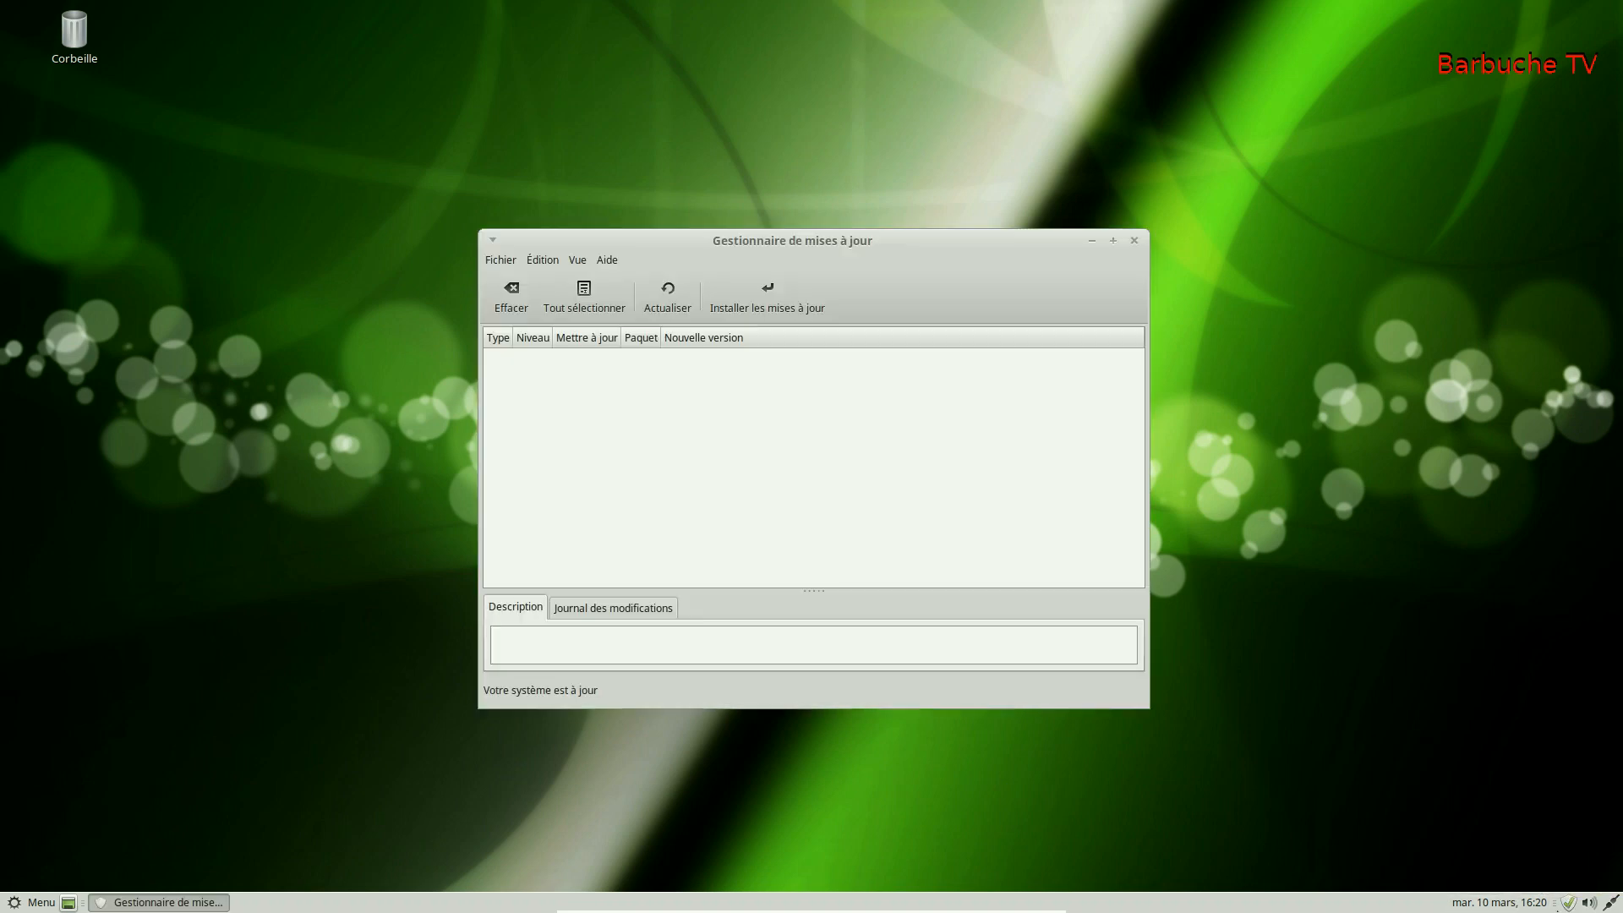
{"action": "left_click_drag", "start_coordinate": [835, 247], "coordinate": [818, 182]}
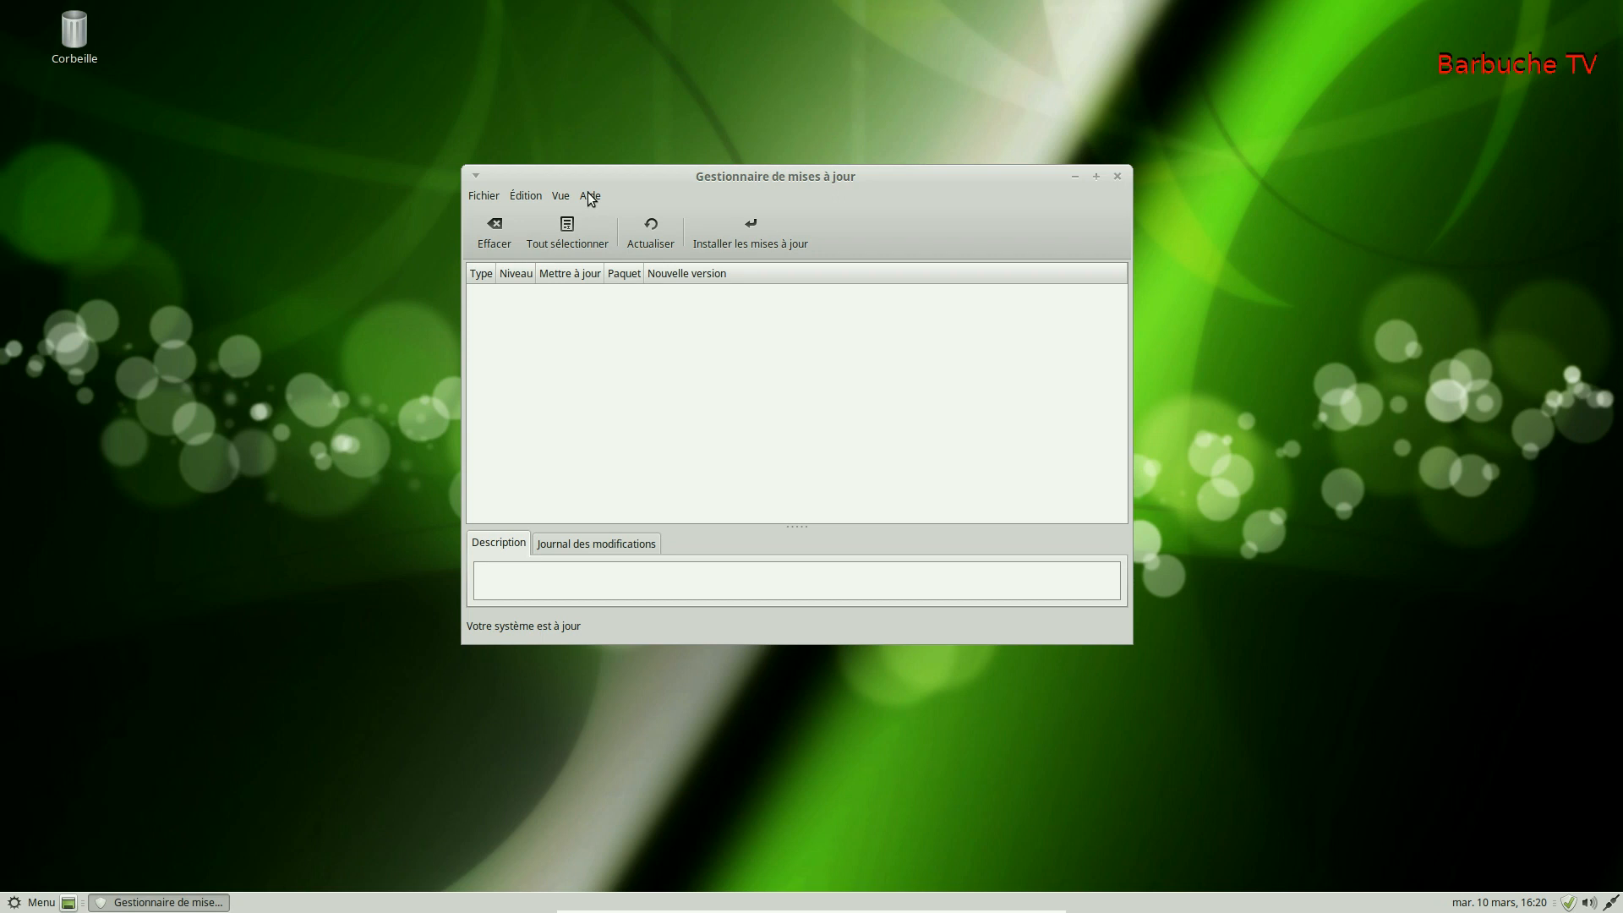
{"action": "left_click", "coordinate": [533, 202]}
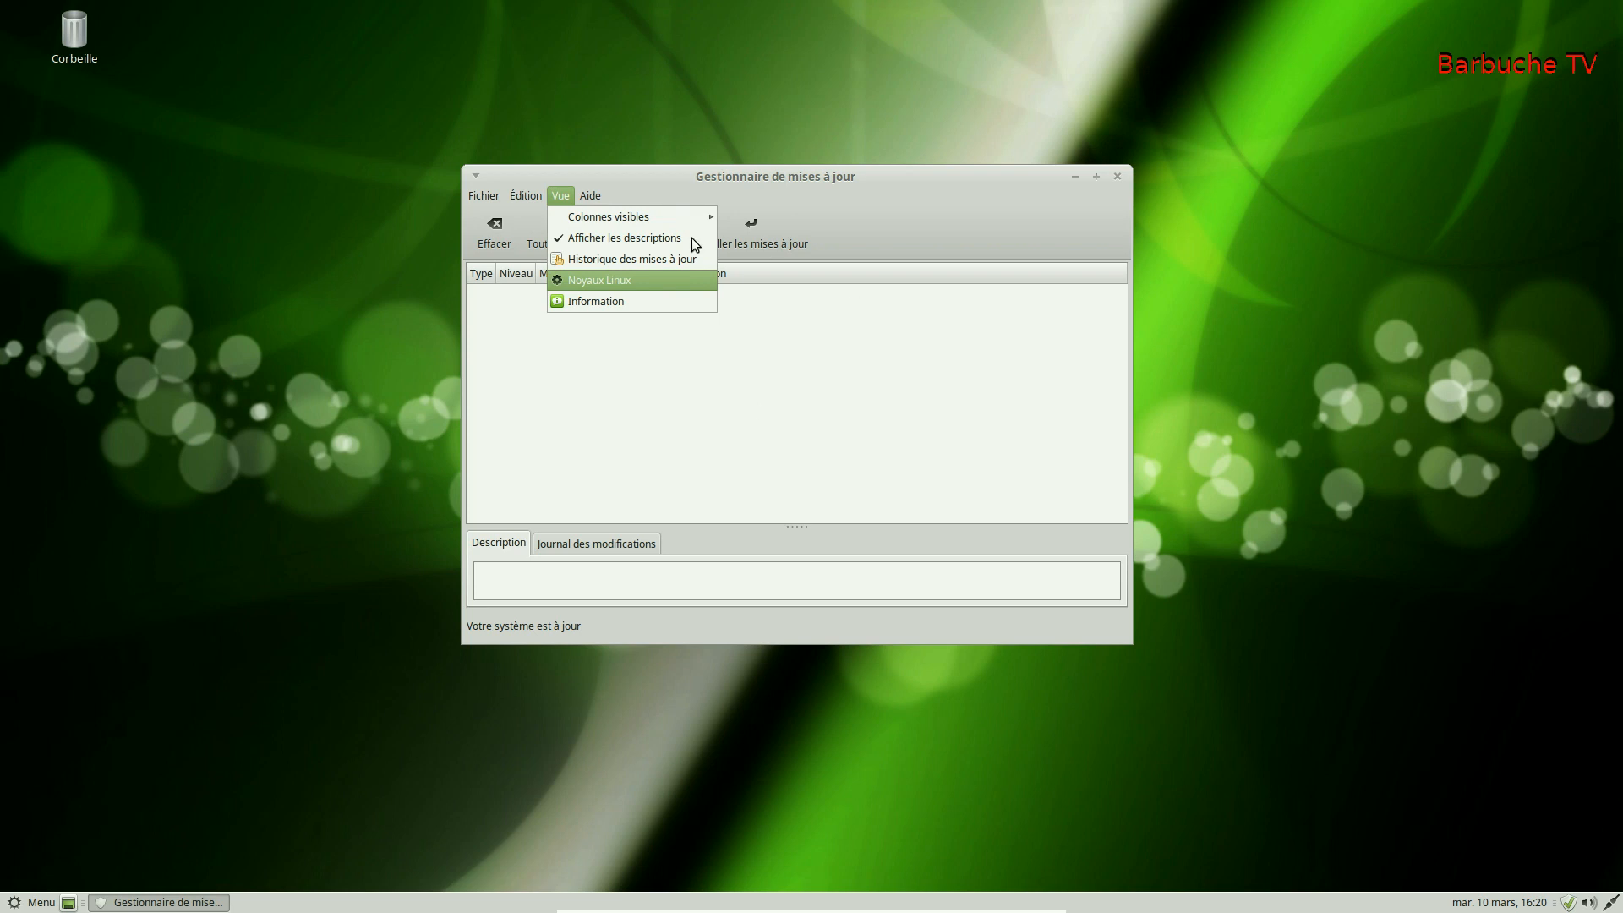
{"action": "left_click", "coordinate": [622, 281]}
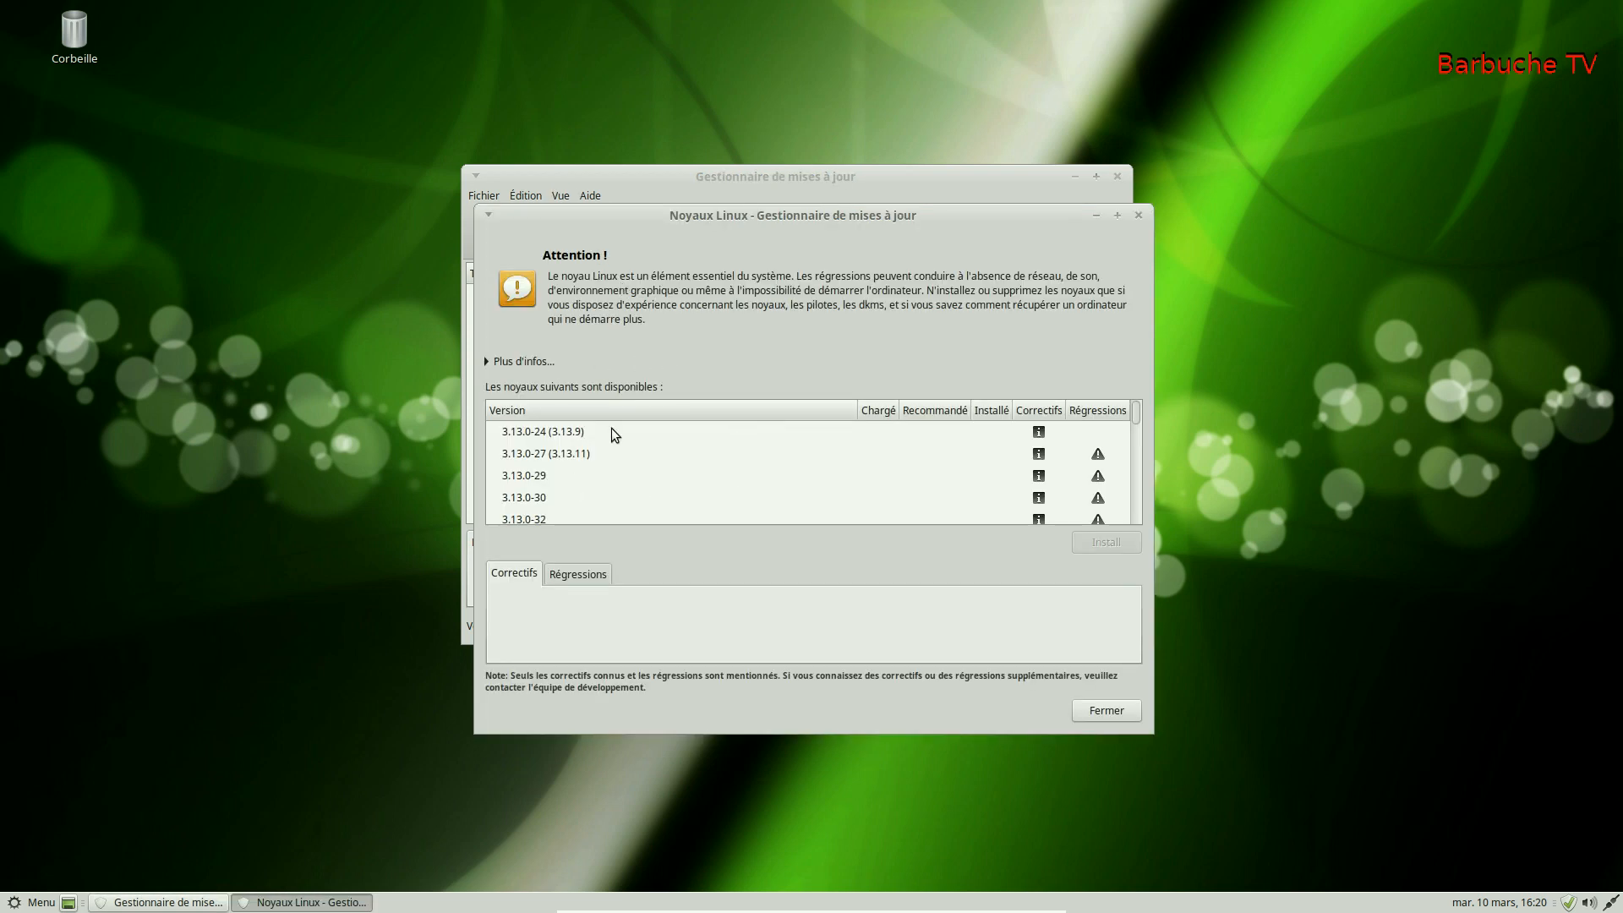
Step: Look through the available 3.13.0 kernels, selecting 3.13.0-39, 3.13.0-40 and 3.13.0-41 in turn
{"action": "scroll", "coordinate": [603, 468], "scroll_direction": "down", "scroll_amount": 3}
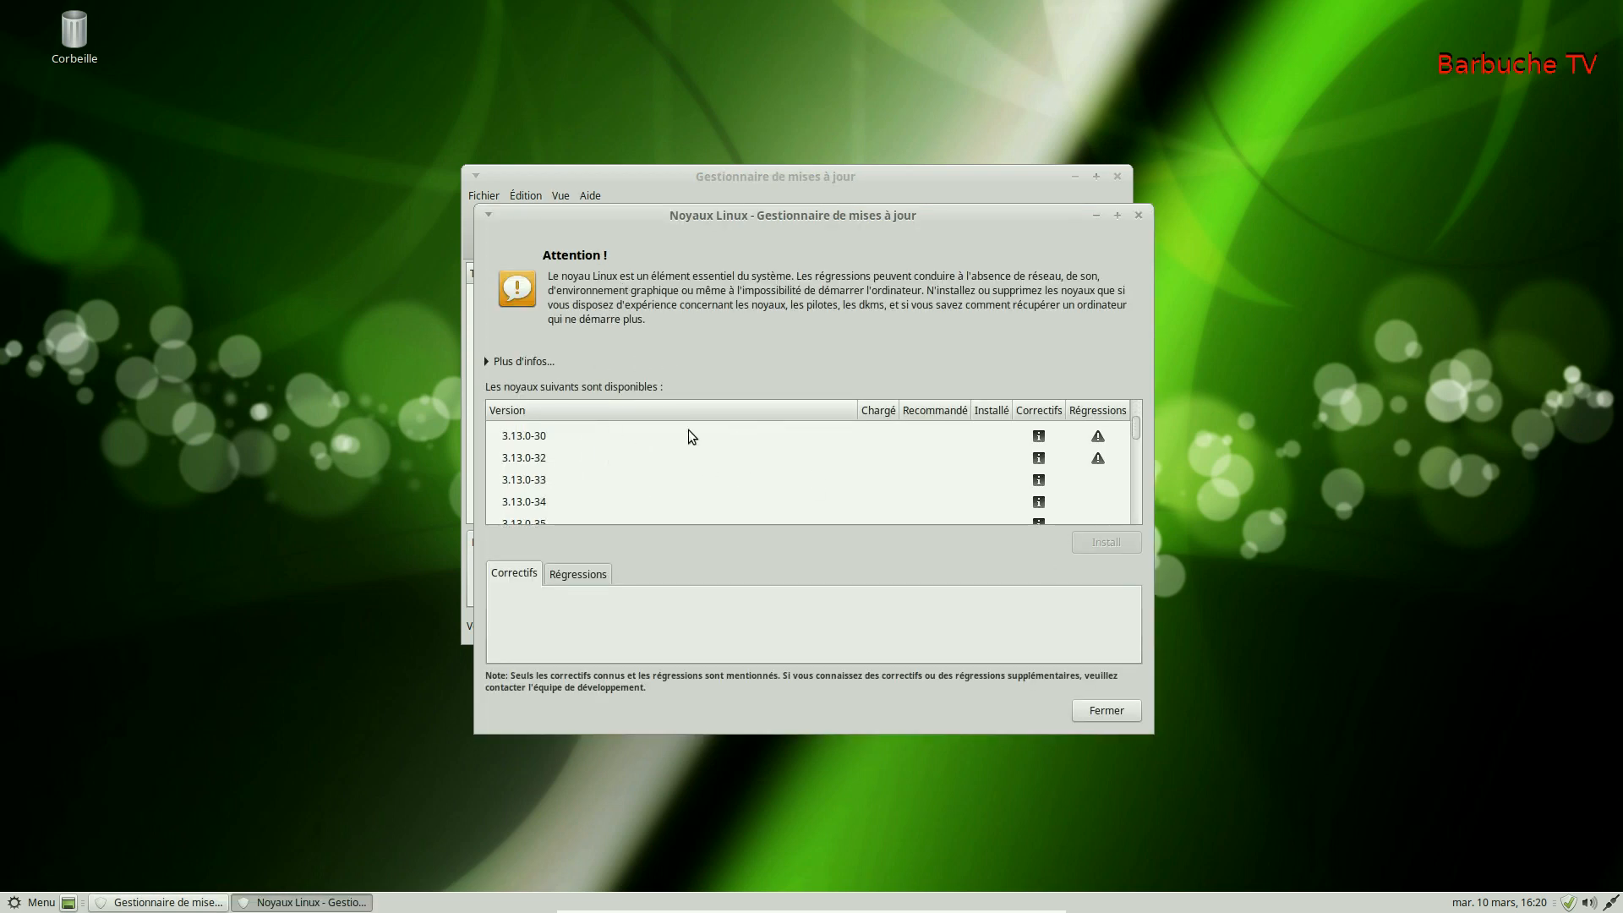
{"action": "scroll", "coordinate": [792, 455], "scroll_direction": "down", "scroll_amount": 2}
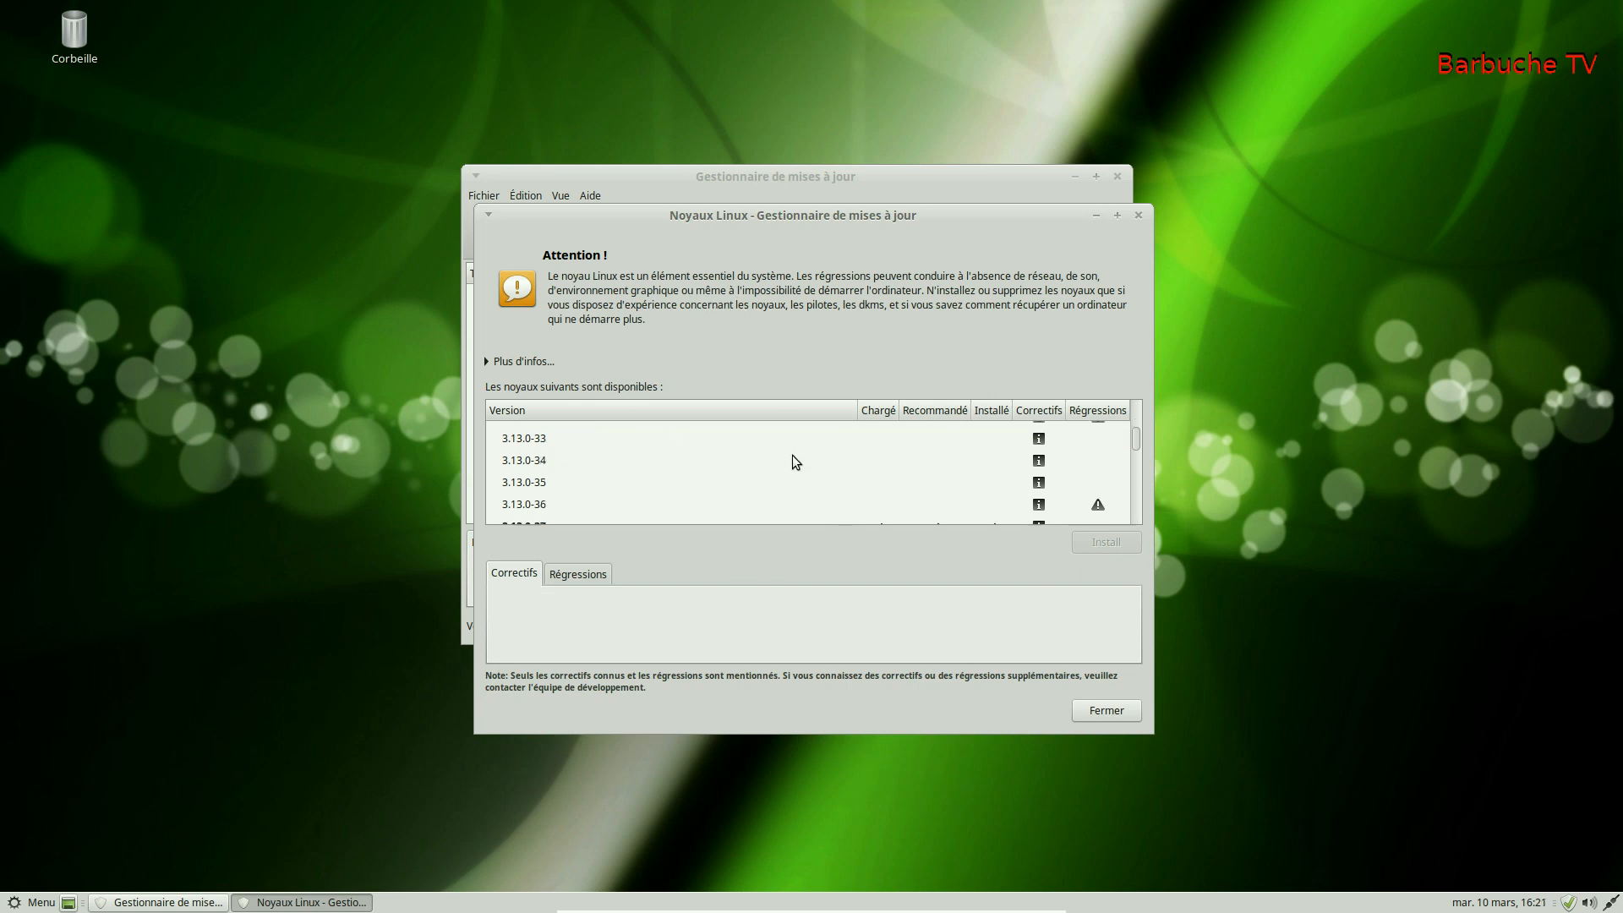
{"action": "scroll", "coordinate": [724, 473], "scroll_direction": "down", "scroll_amount": 1}
{"action": "scroll", "coordinate": [650, 459], "scroll_direction": "up", "scroll_amount": 1}
{"action": "scroll", "coordinate": [595, 470], "scroll_direction": "down", "scroll_amount": 1}
{"action": "scroll", "coordinate": [715, 452], "scroll_direction": "down", "scroll_amount": 2}
{"action": "left_click", "coordinate": [560, 451]}
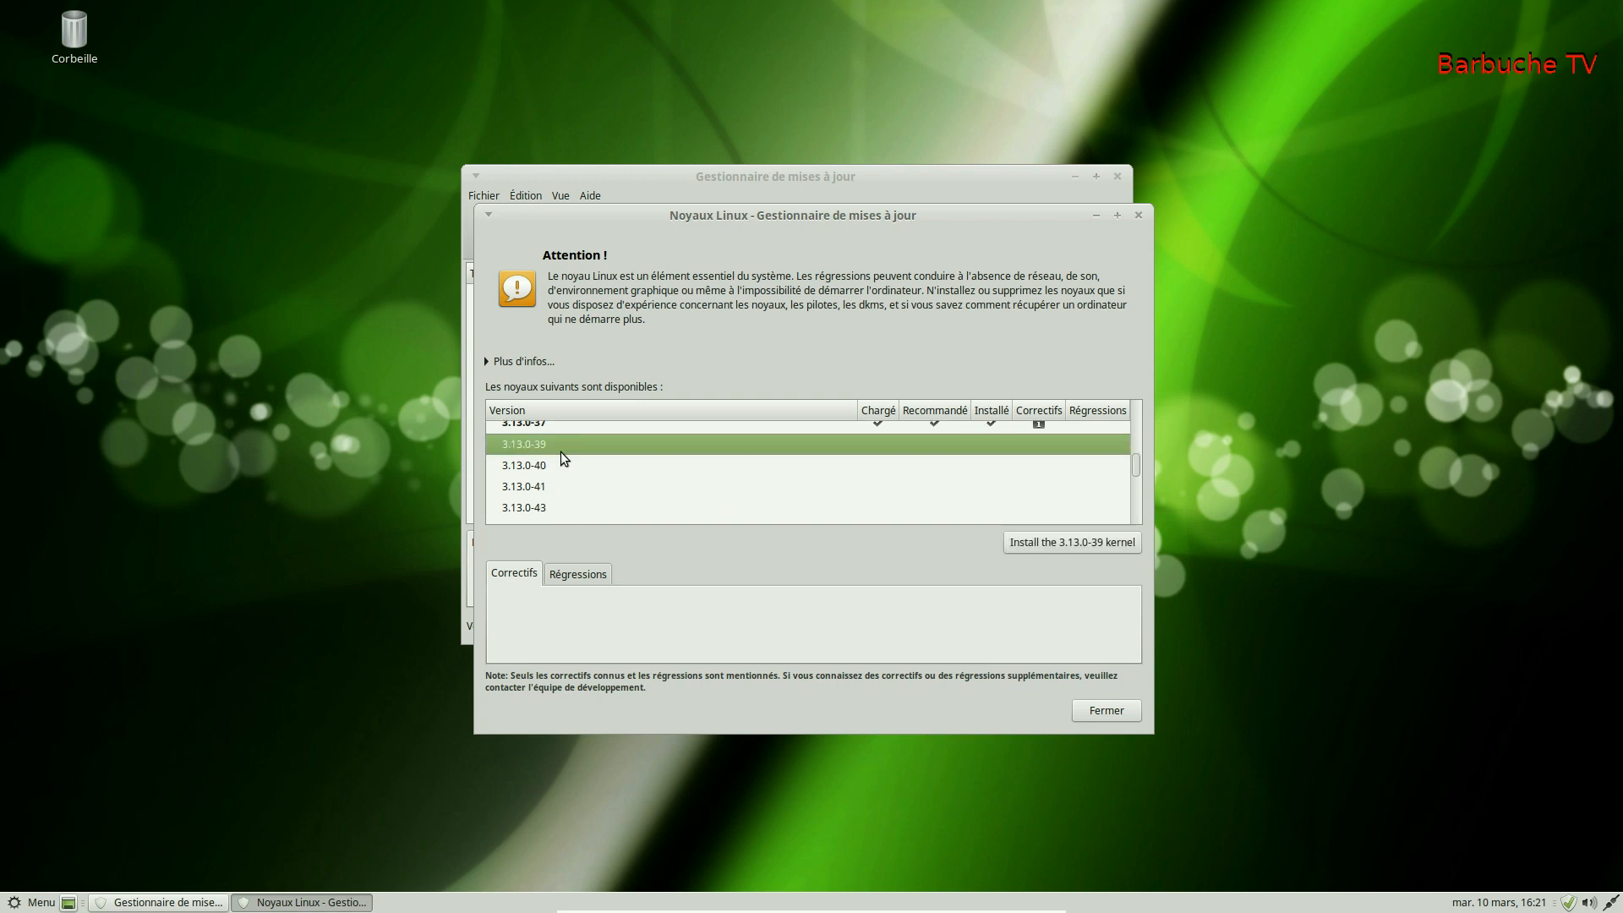
{"action": "left_click", "coordinate": [528, 466]}
{"action": "left_click", "coordinate": [524, 488]}
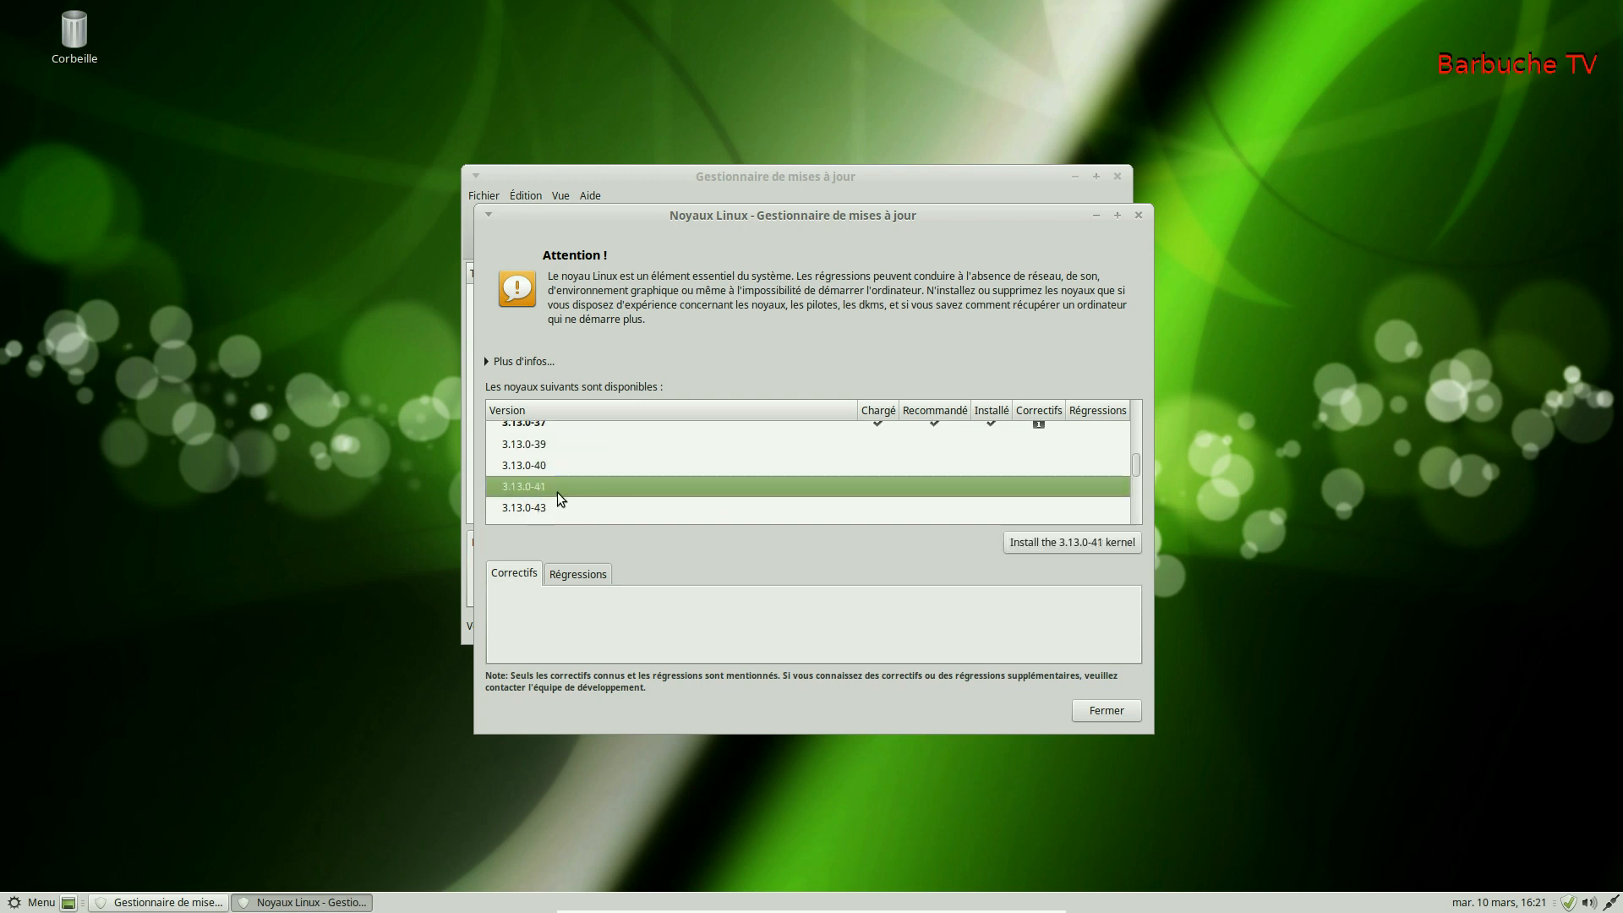
Step: Examine the newer kernels up to 3.16.0-28, and close the kernel list and the update manager
{"action": "scroll", "coordinate": [561, 488], "scroll_direction": "down", "scroll_amount": 1}
{"action": "left_click", "coordinate": [530, 495]}
{"action": "left_click", "coordinate": [525, 506]}
{"action": "scroll", "coordinate": [550, 482], "scroll_direction": "down", "scroll_amount": 3}
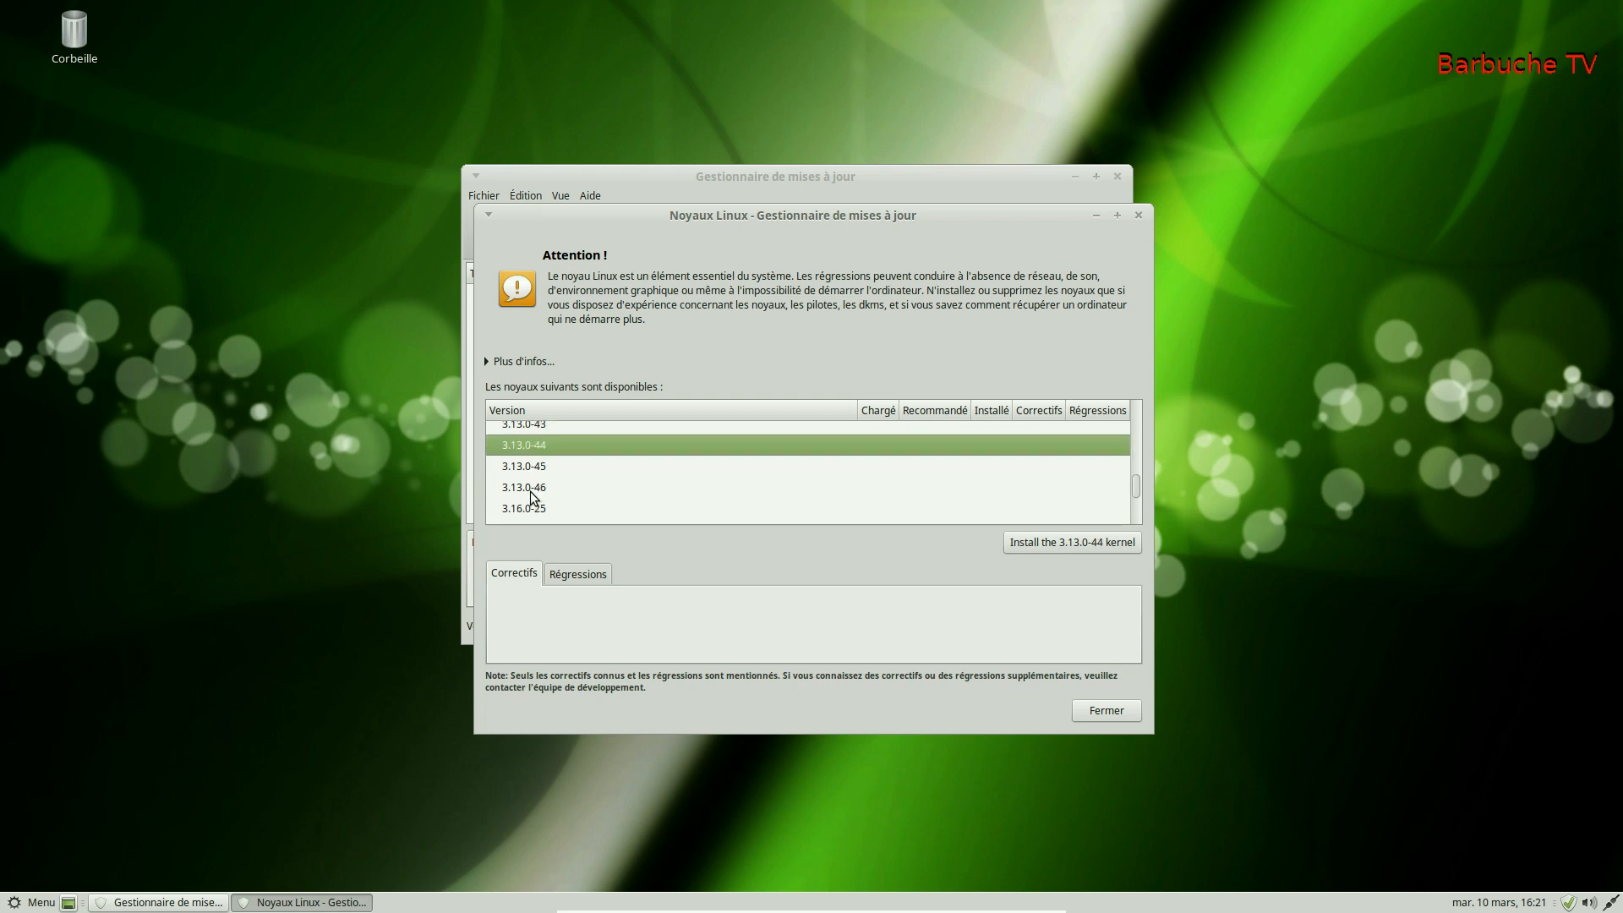
{"action": "scroll", "coordinate": [530, 497], "scroll_direction": "down", "scroll_amount": 4}
{"action": "left_click", "coordinate": [545, 468]}
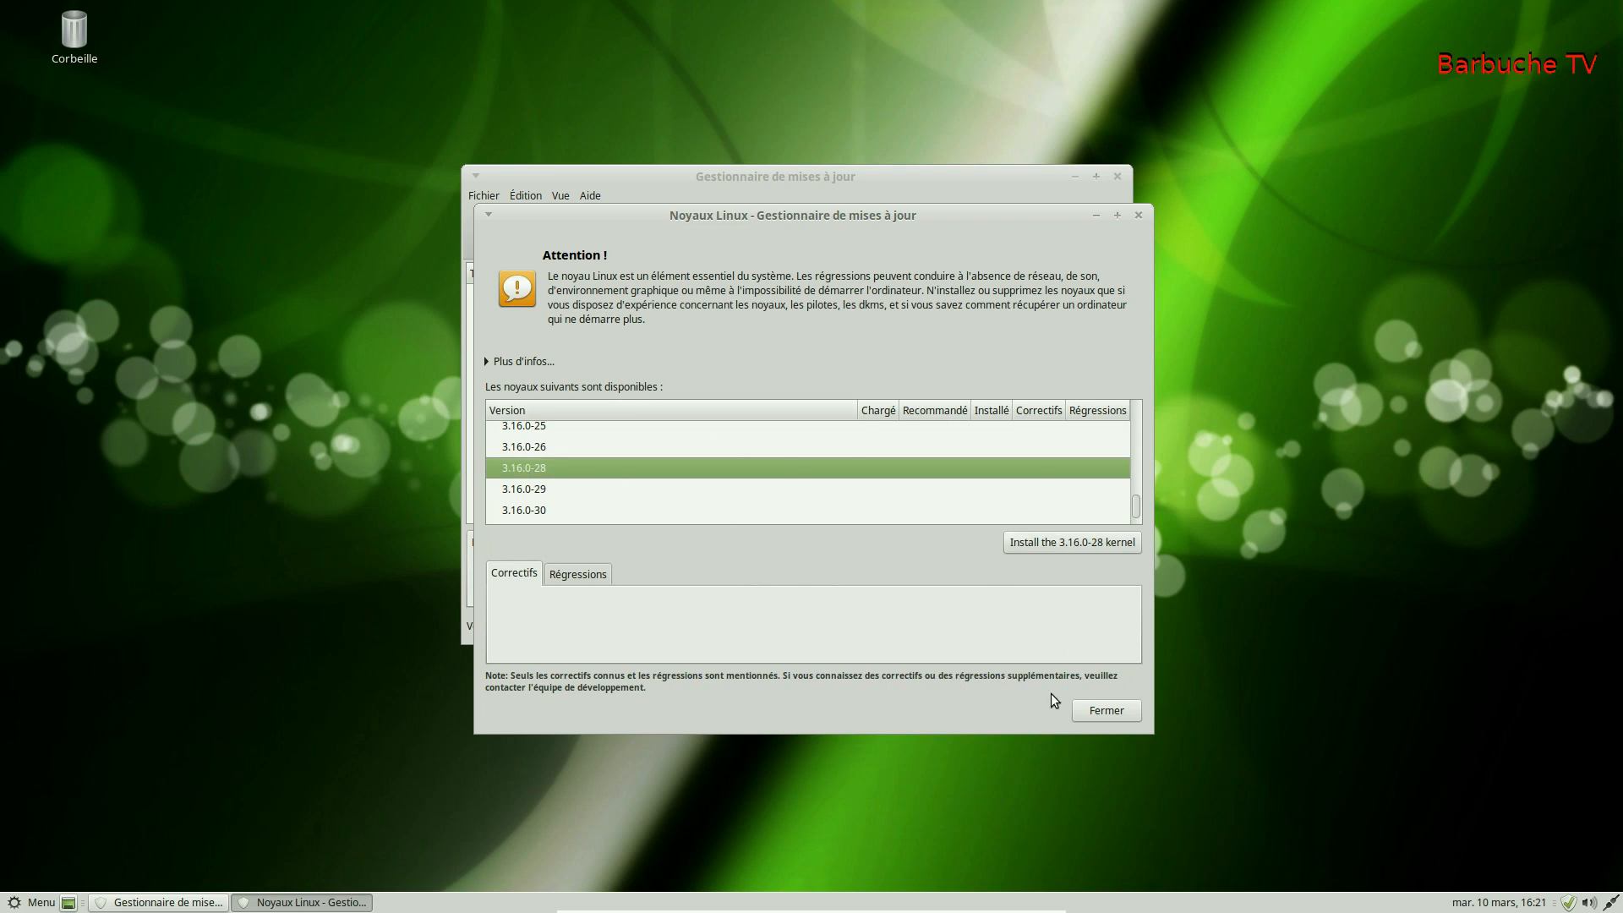
{"action": "left_click", "coordinate": [1112, 715]}
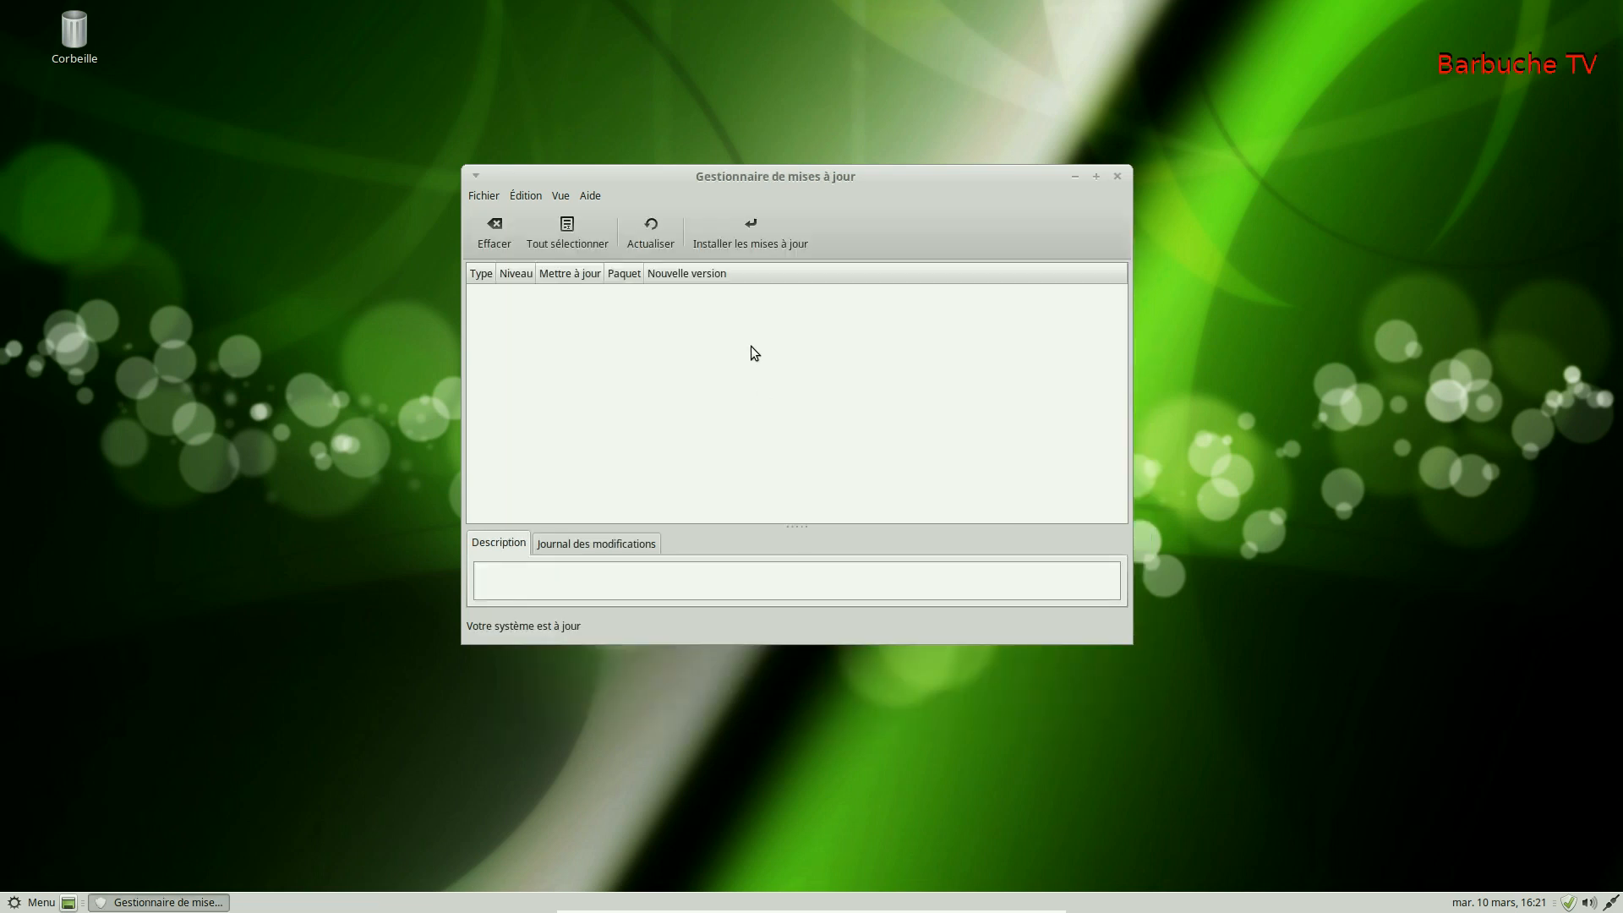
{"action": "left_click", "coordinate": [1118, 177]}
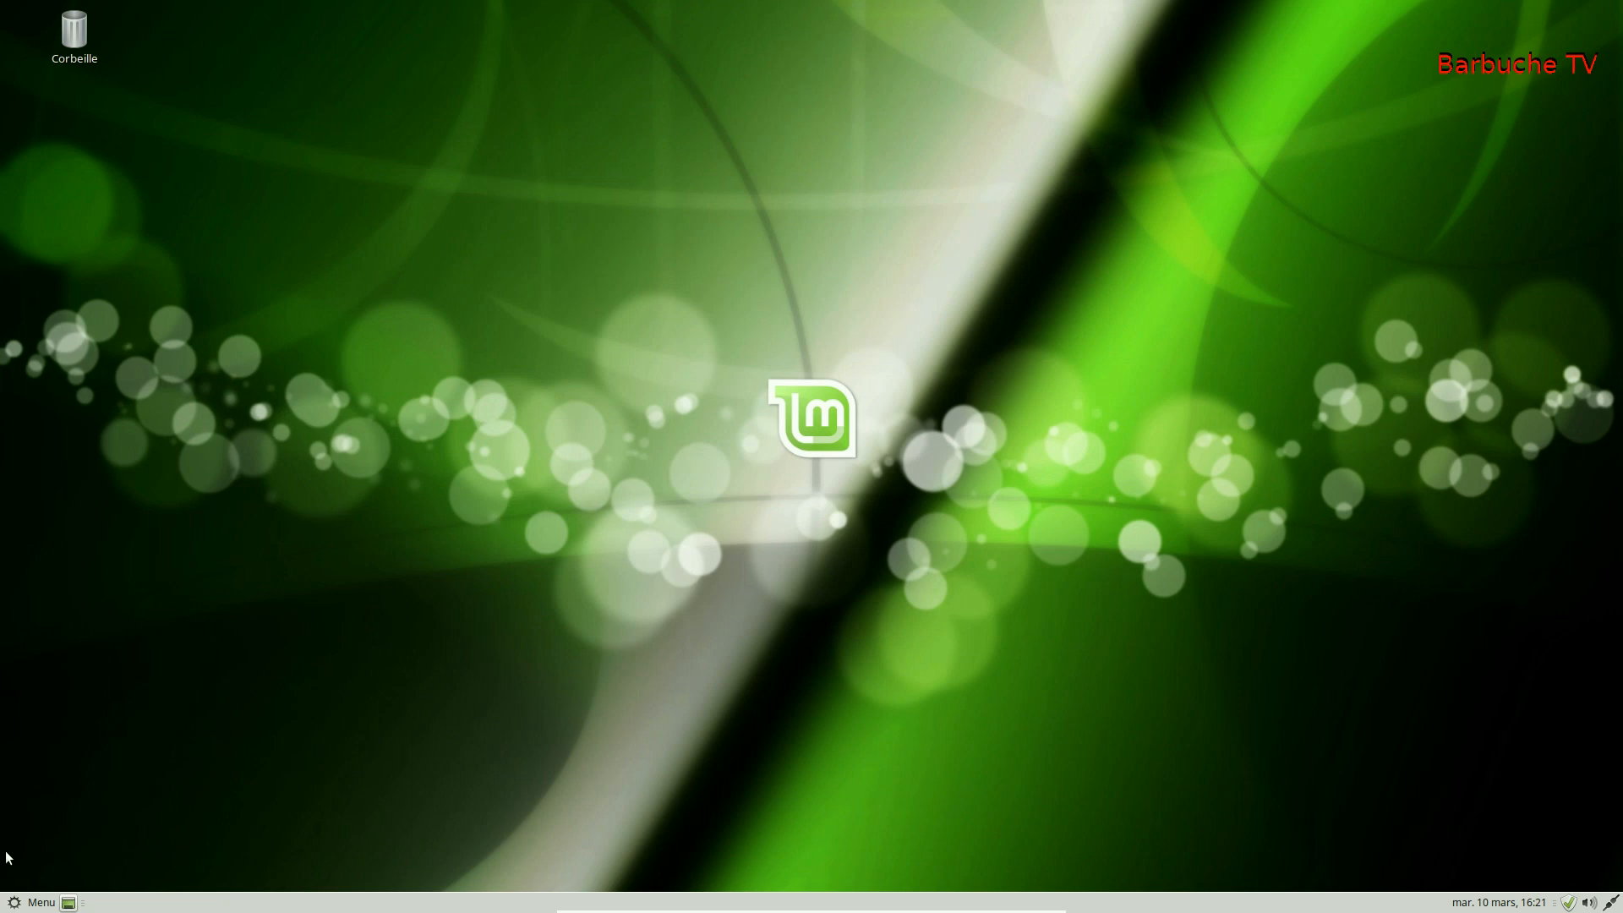
Step: Browse all installed applications by category and launch LibreOffice from the office category
{"action": "left_click", "coordinate": [10, 902]}
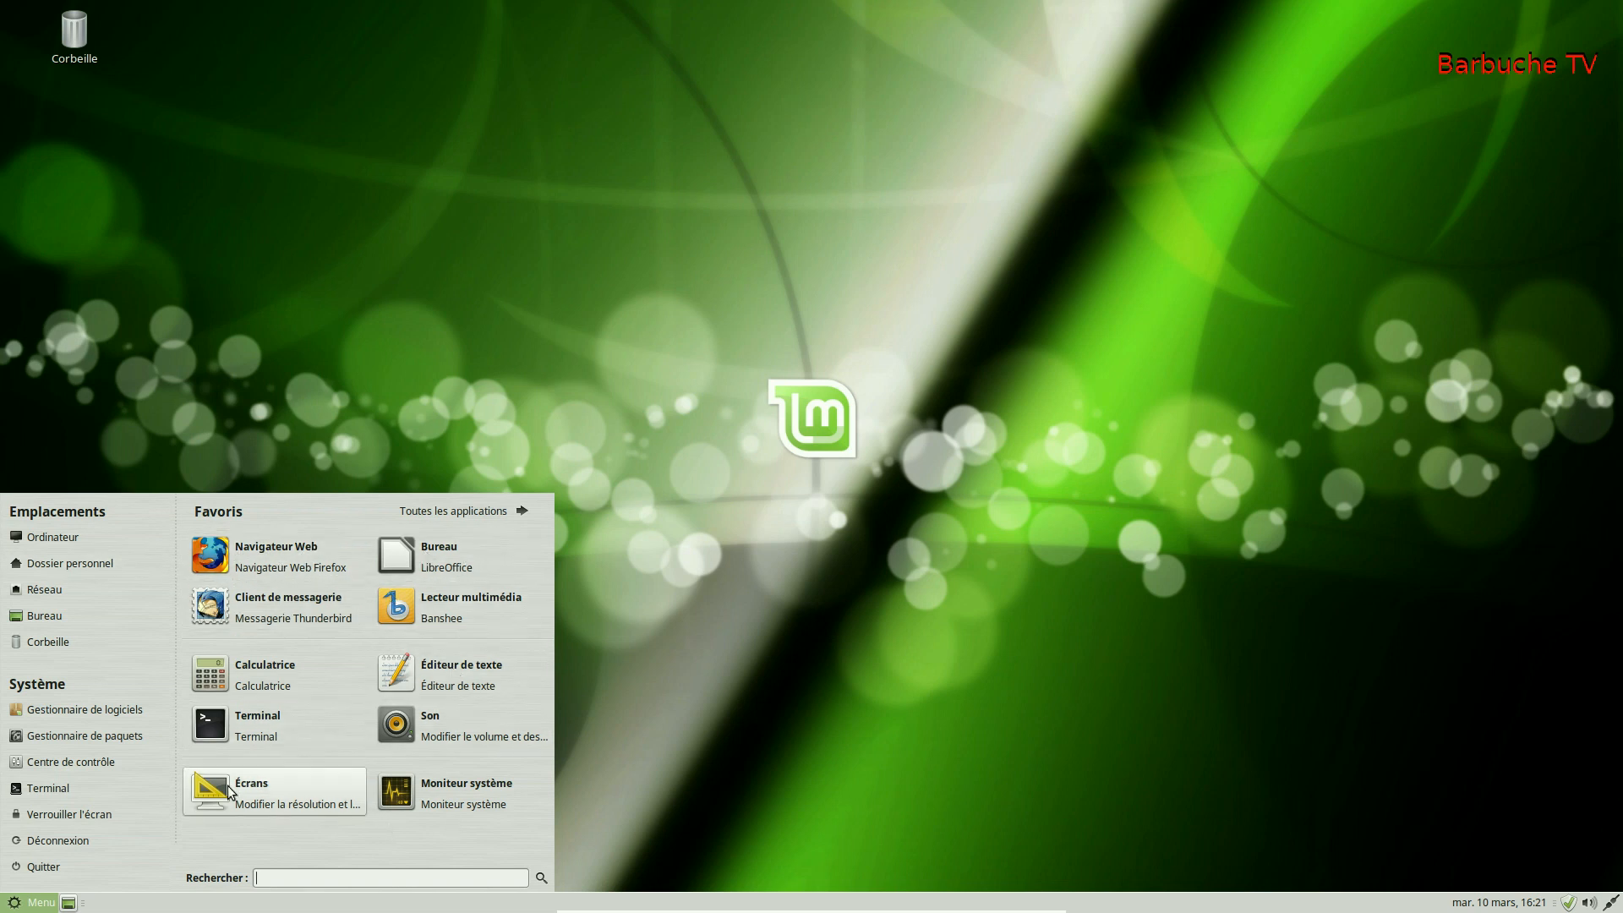
{"action": "left_click", "coordinate": [465, 510]}
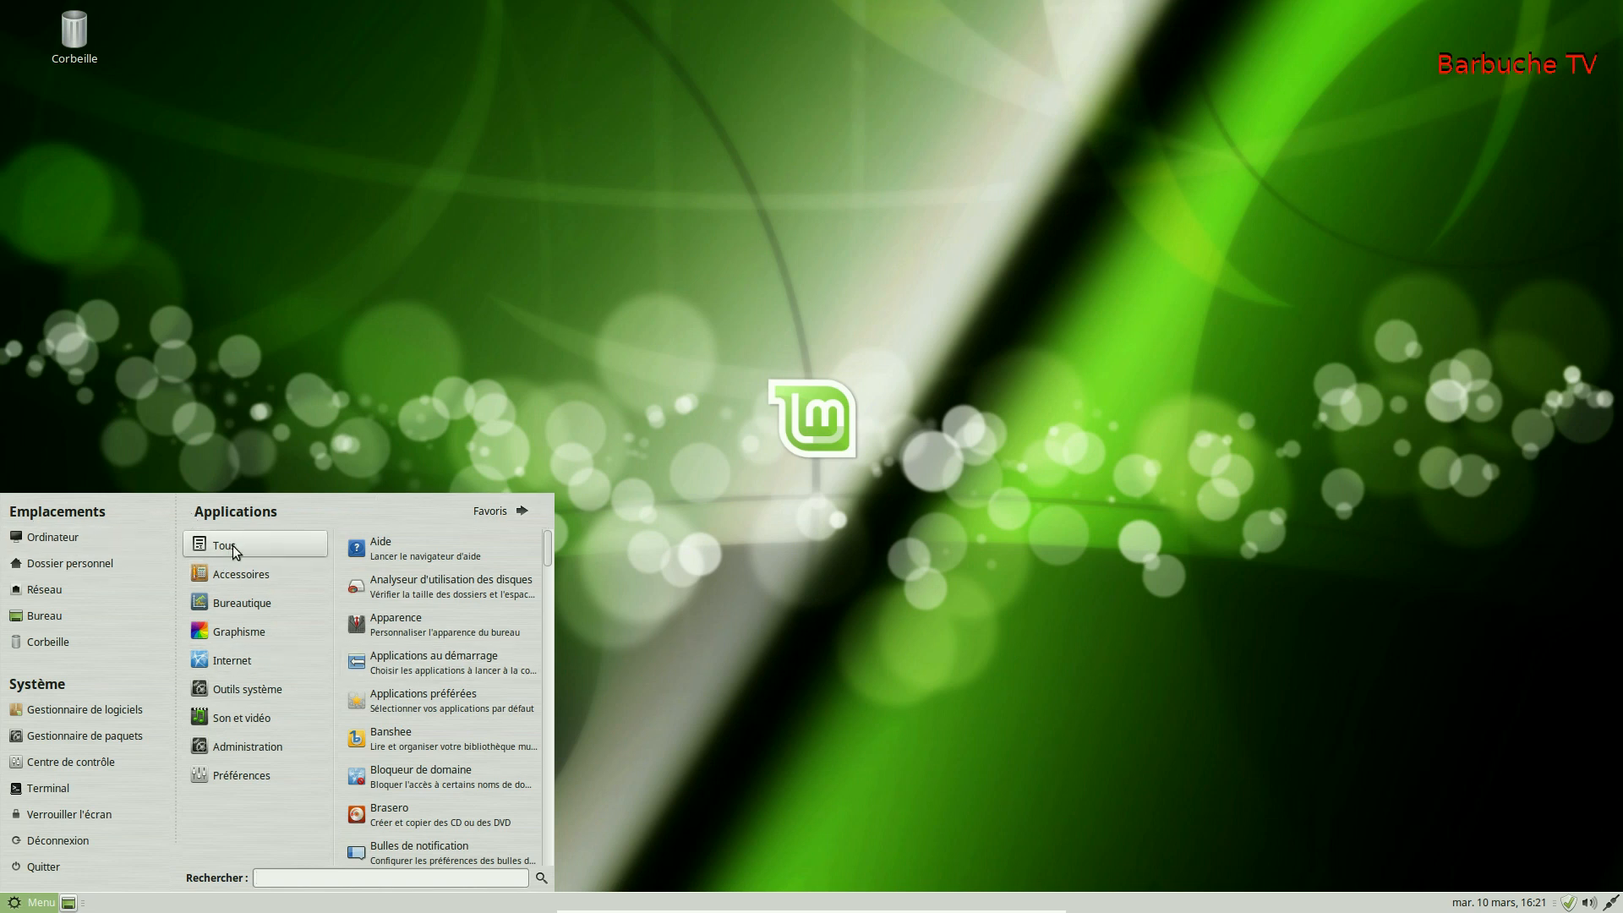
{"action": "mouse_move", "coordinate": [224, 583]}
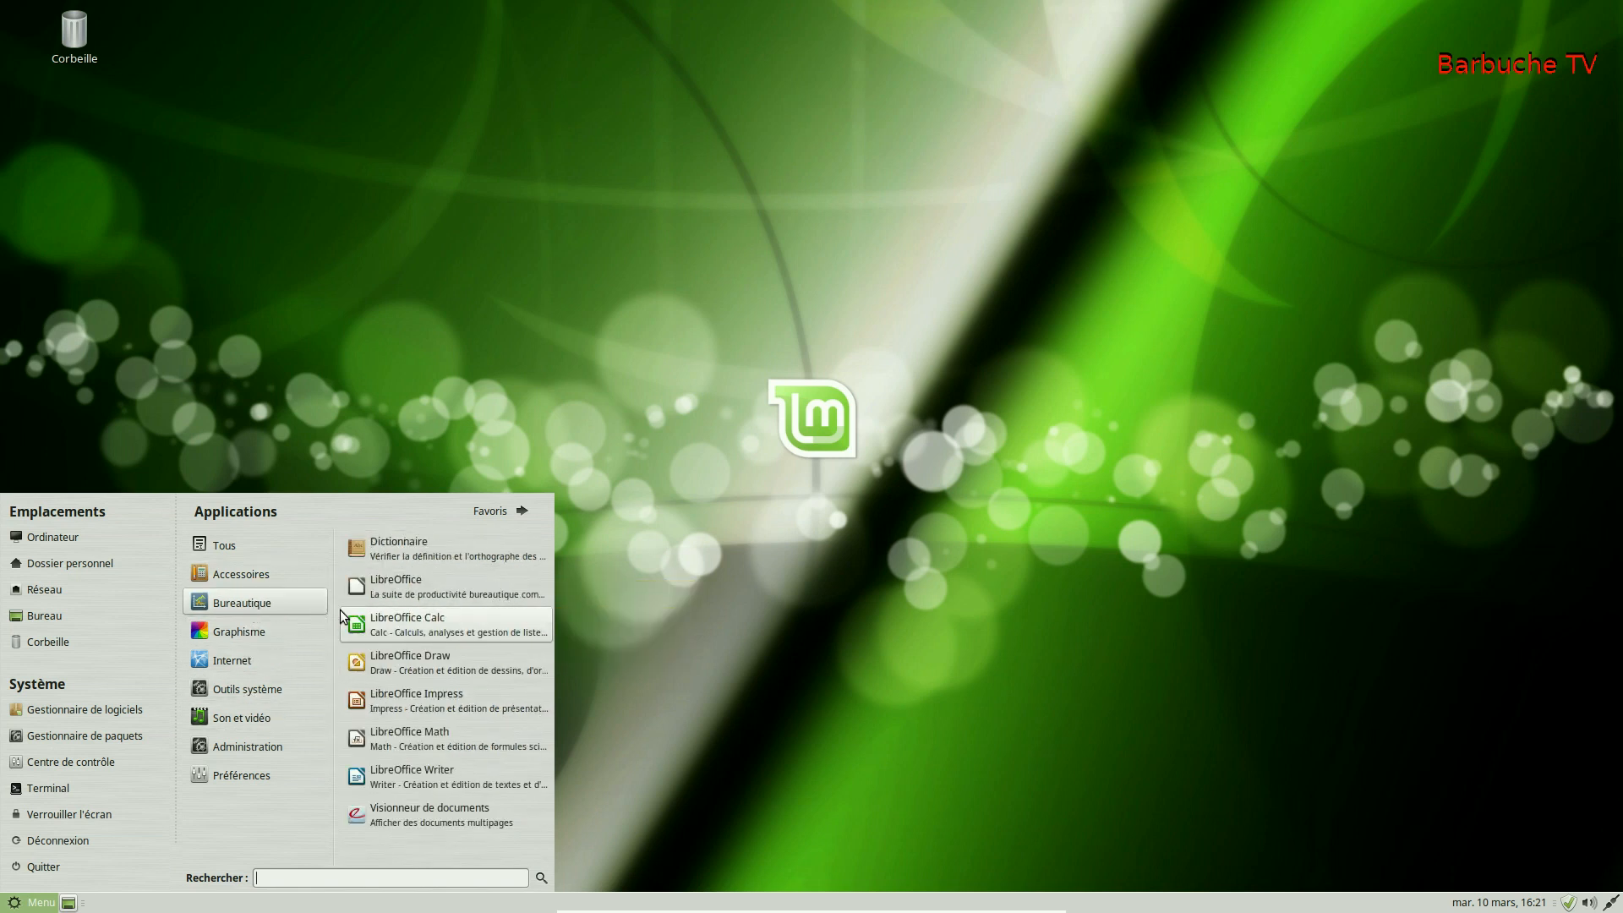
{"action": "left_click", "coordinate": [400, 596]}
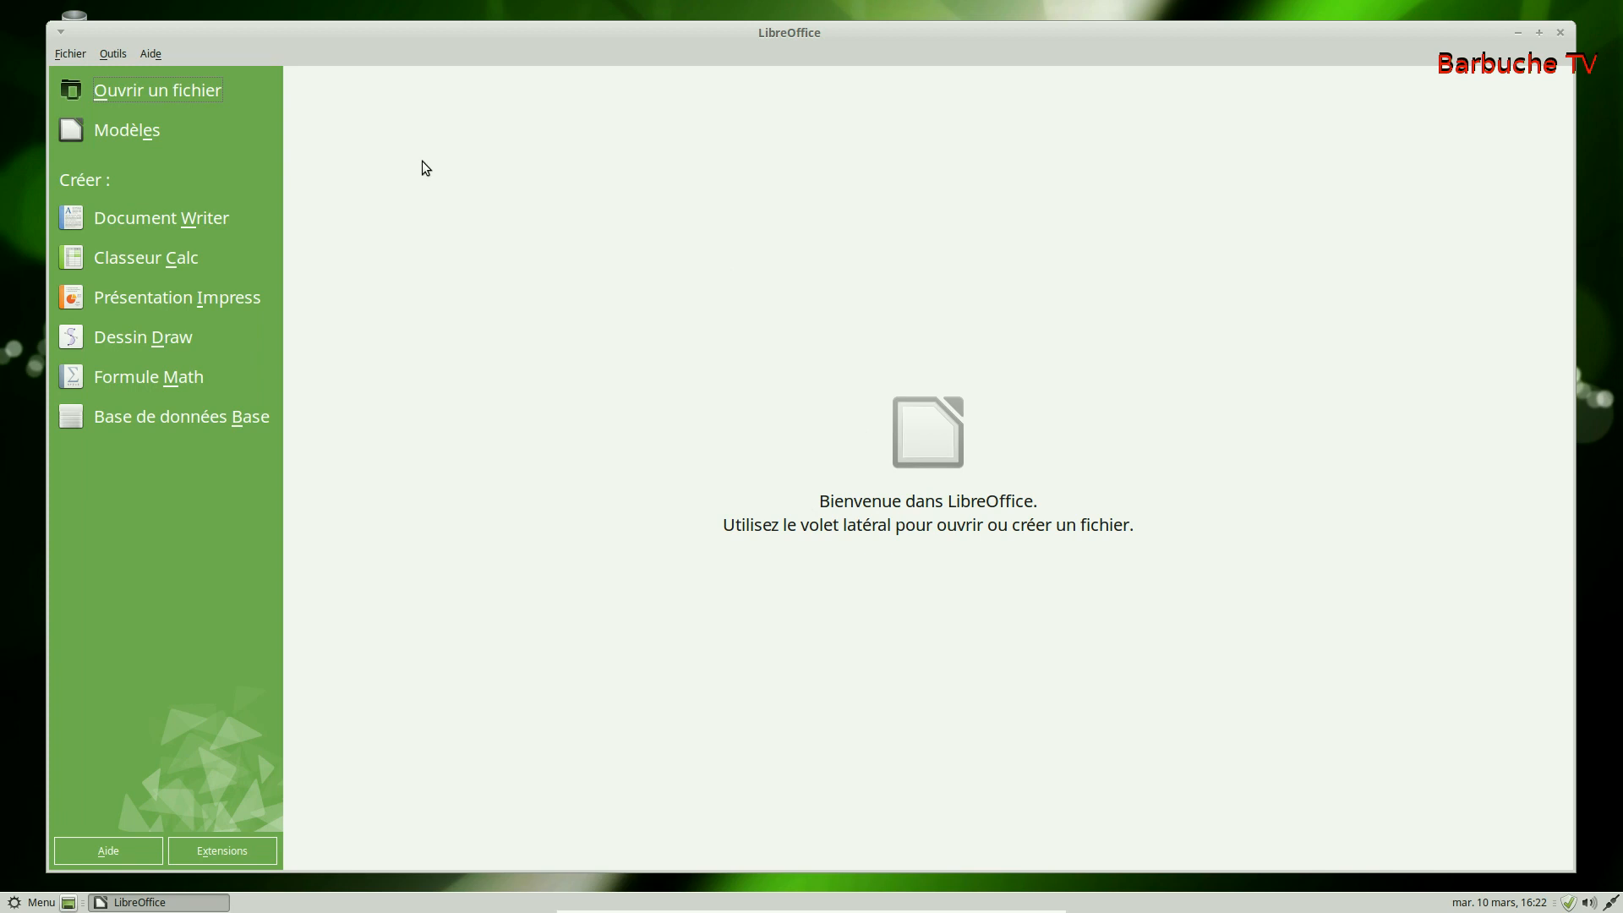
Step: Check the LibreOffice version information and close LibreOffice
{"action": "left_click", "coordinate": [154, 52]}
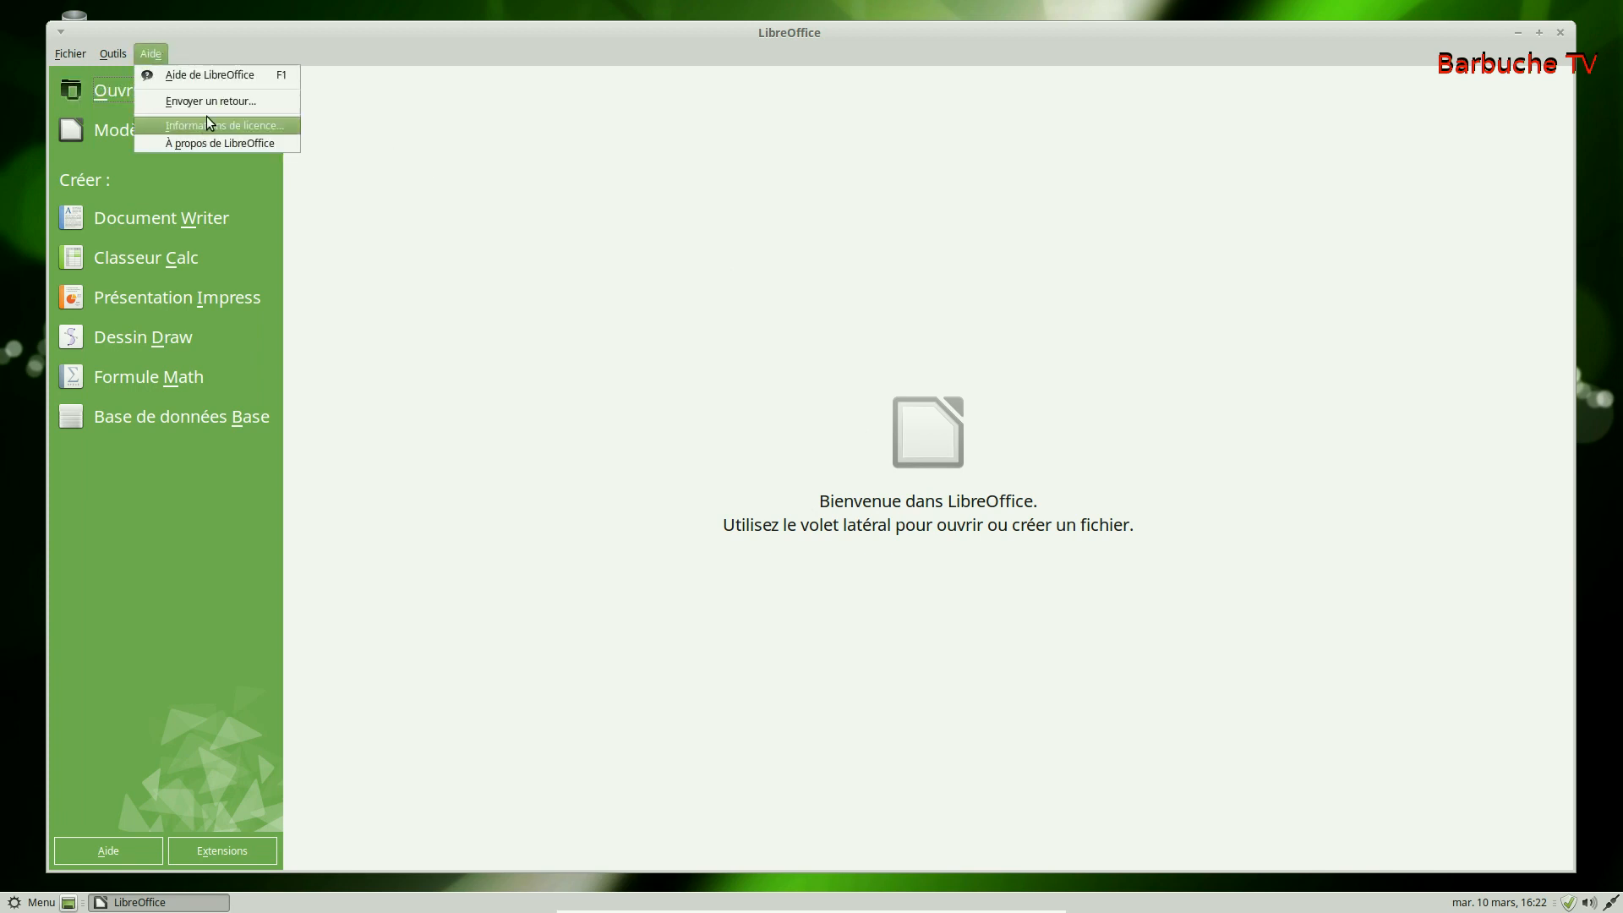
{"action": "left_click", "coordinate": [226, 140]}
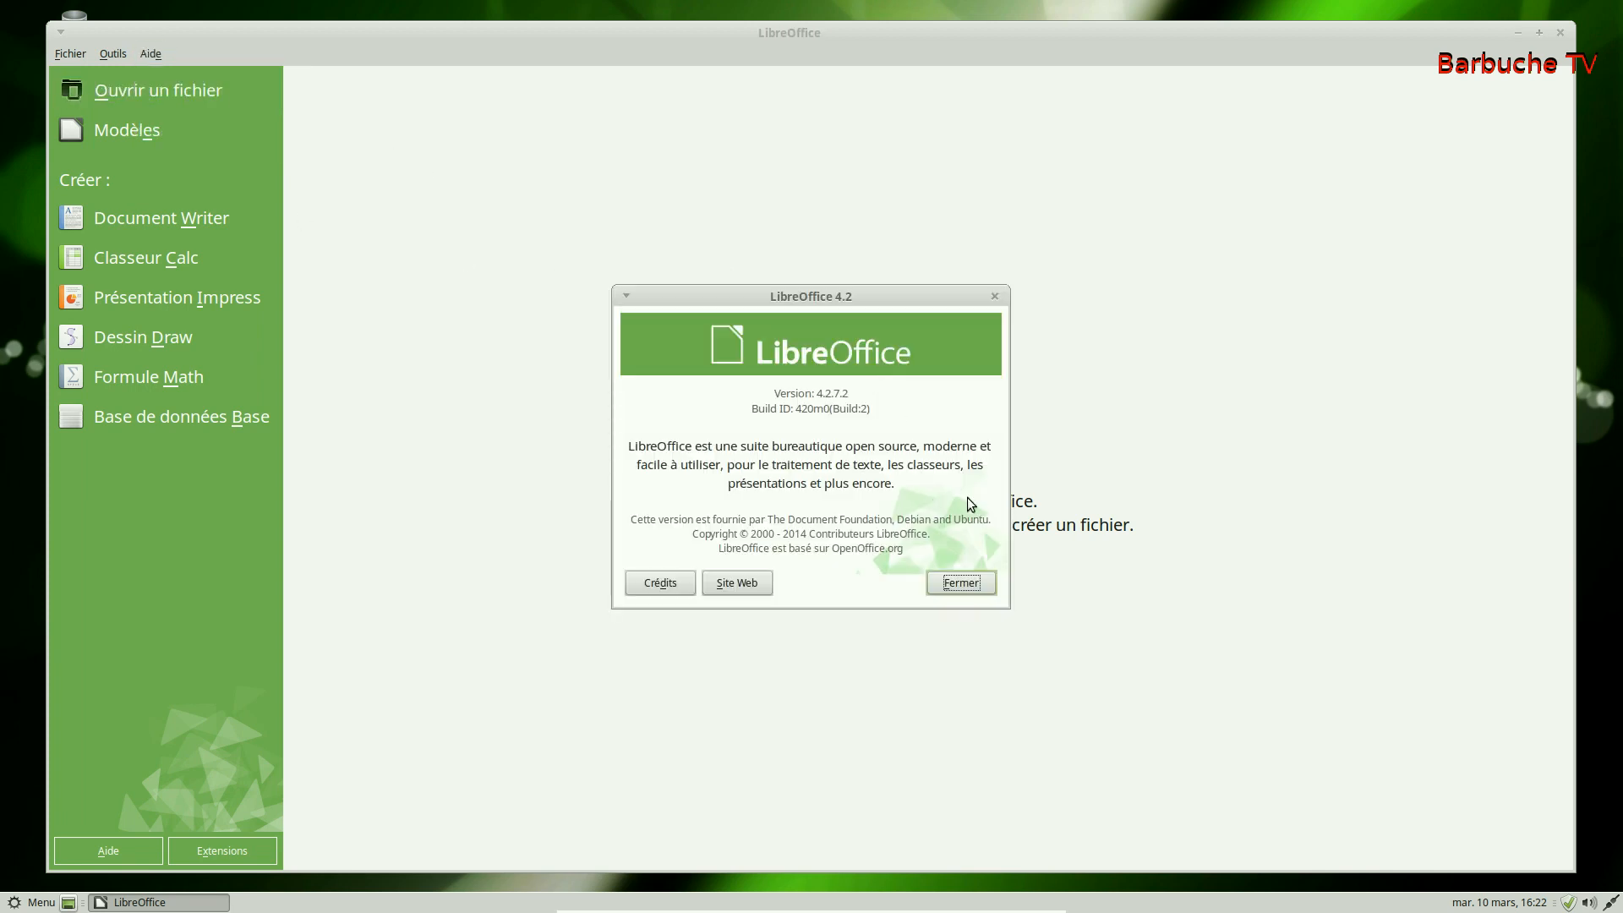
{"action": "left_click", "coordinate": [968, 577]}
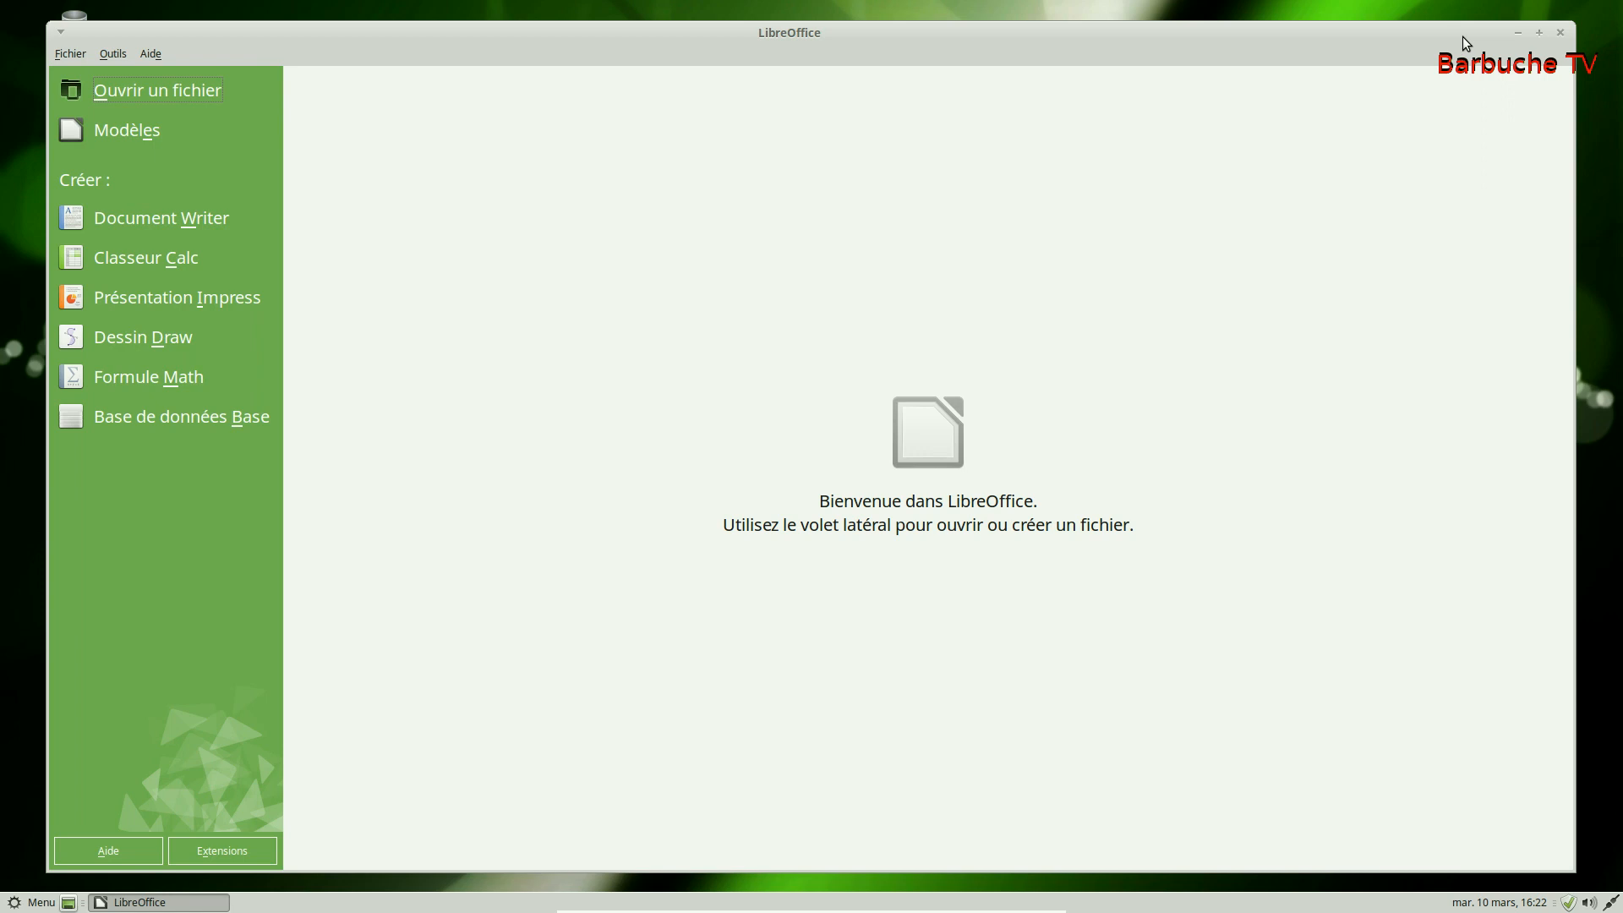
{"action": "left_click", "coordinate": [1561, 32]}
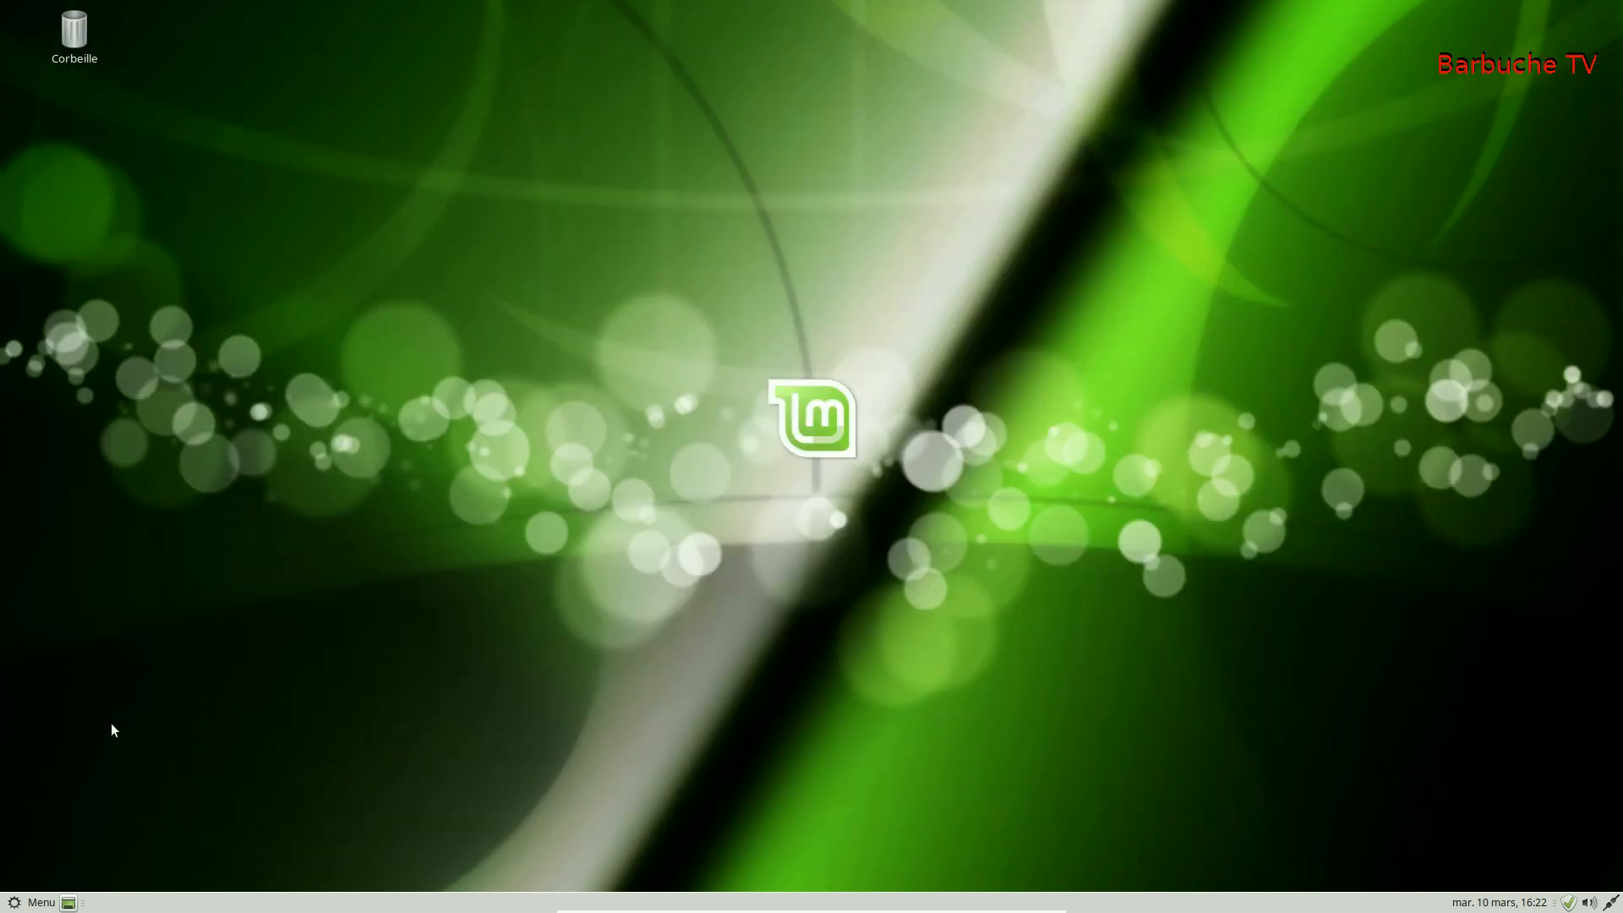
Step: Look through the installed applications in the office, Internet, system tools, sound and video, administration, preferences and accessories categories
{"action": "left_click", "coordinate": [34, 903]}
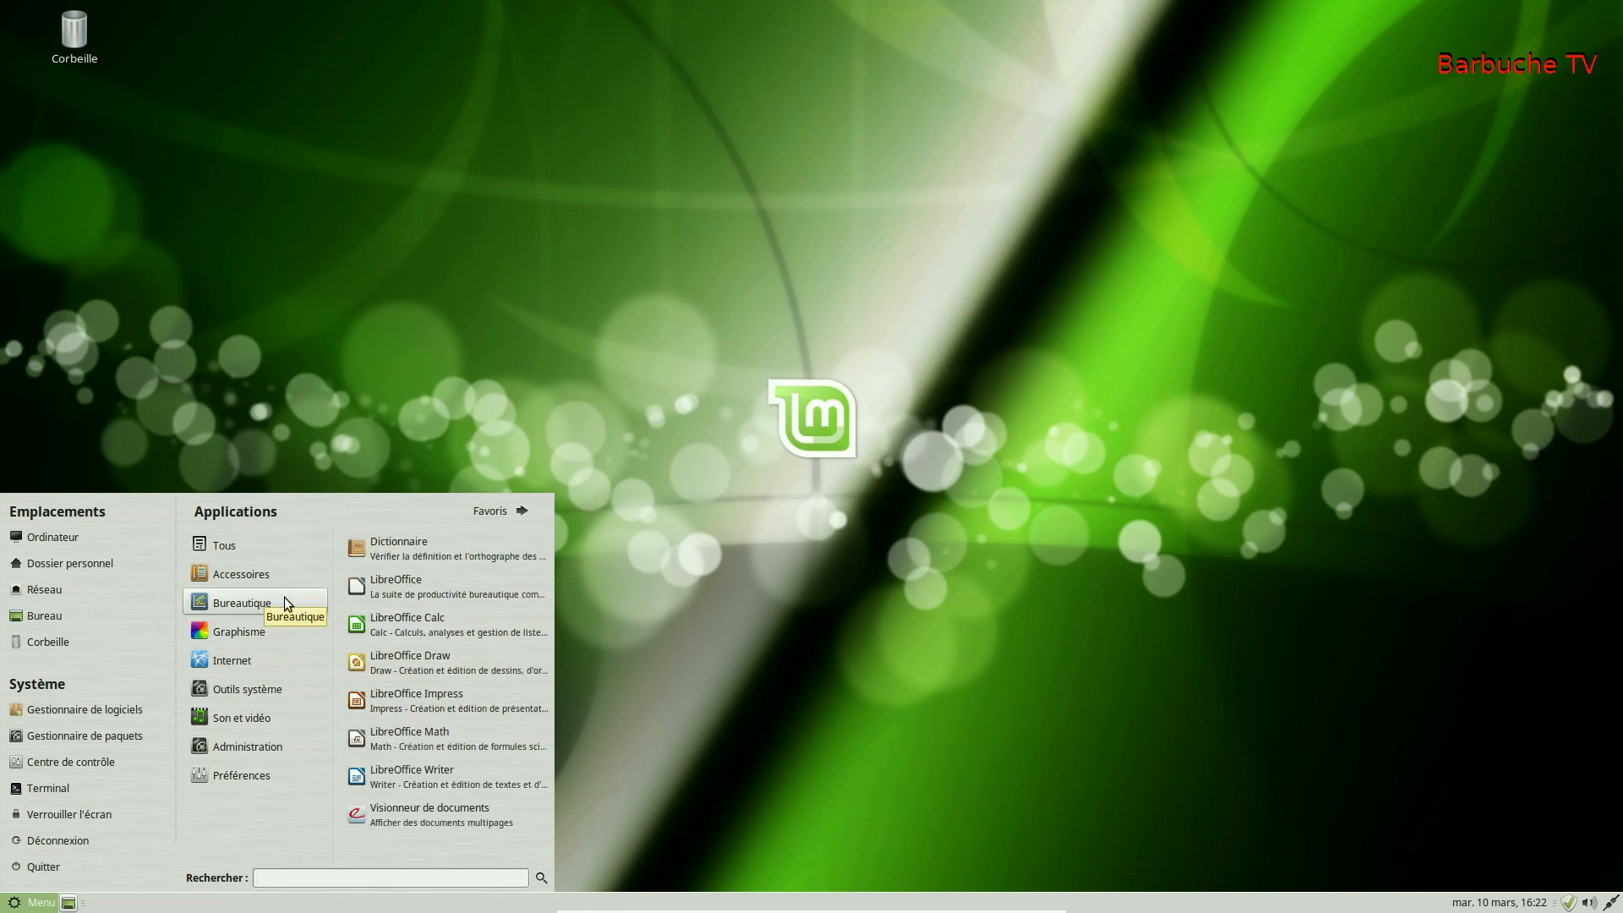
{"action": "left_click", "coordinate": [793, 521]}
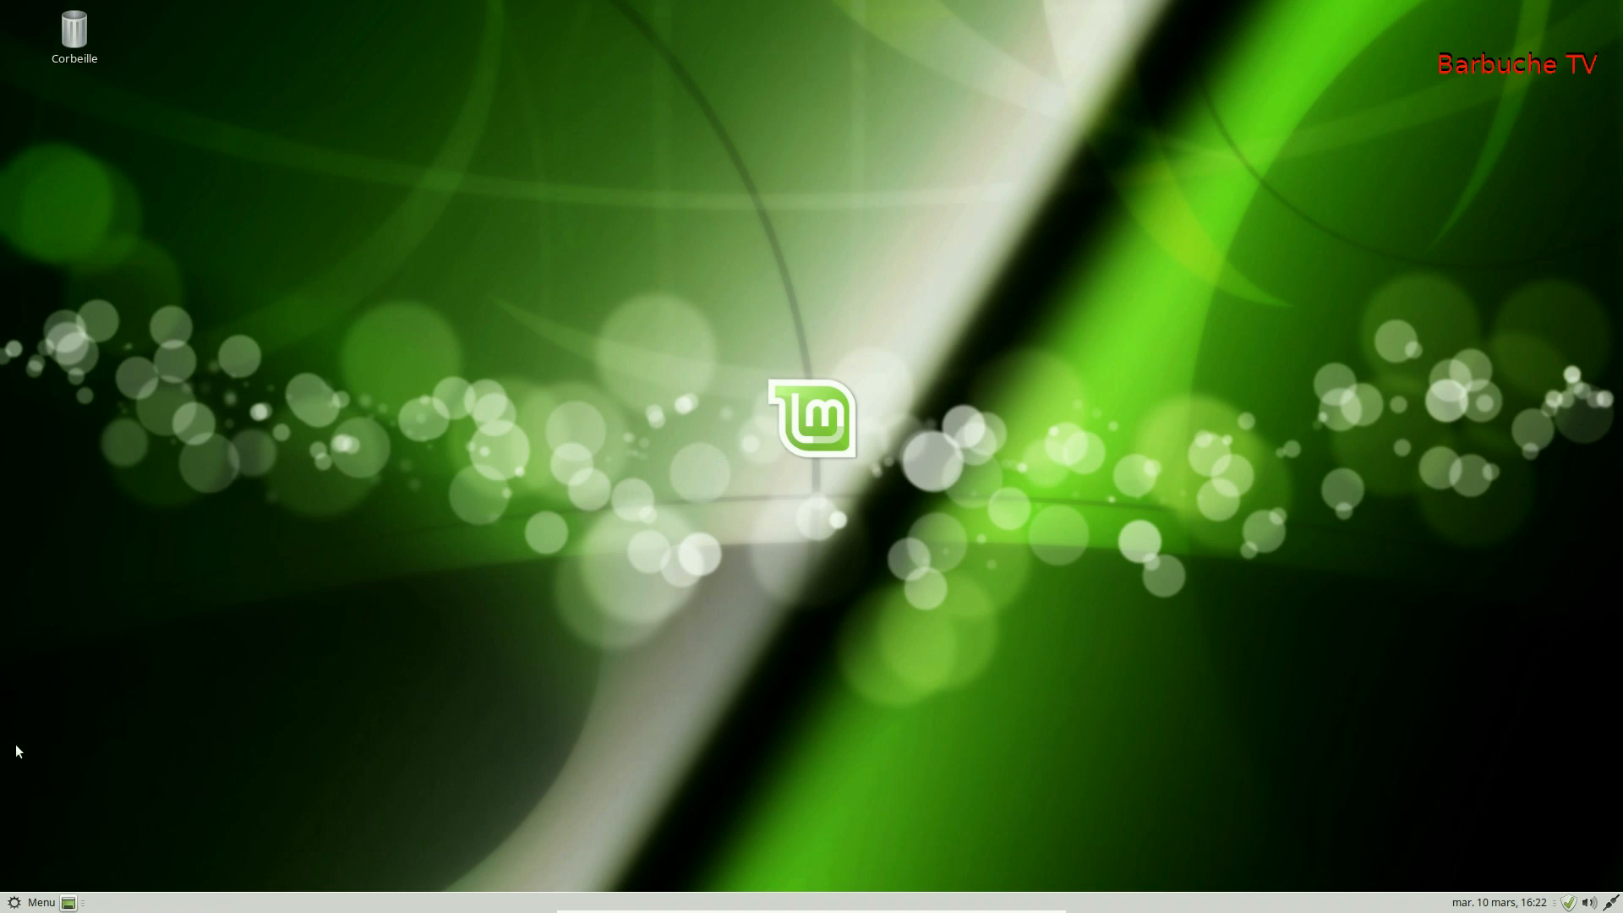
{"action": "left_click", "coordinate": [23, 905]}
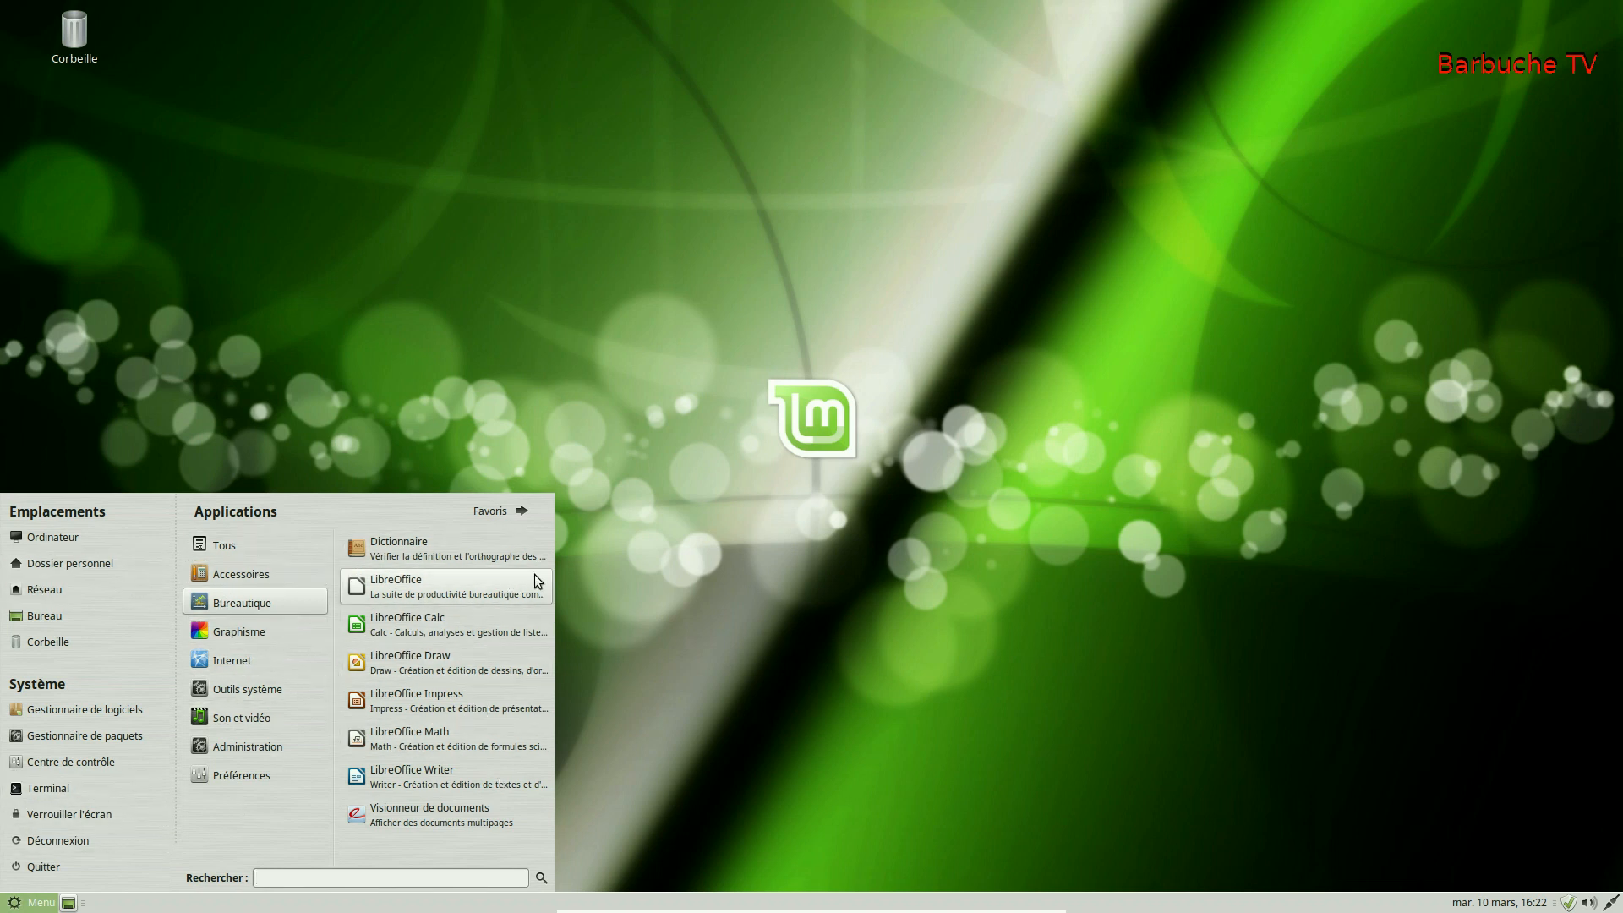
{"action": "mouse_move", "coordinate": [302, 644]}
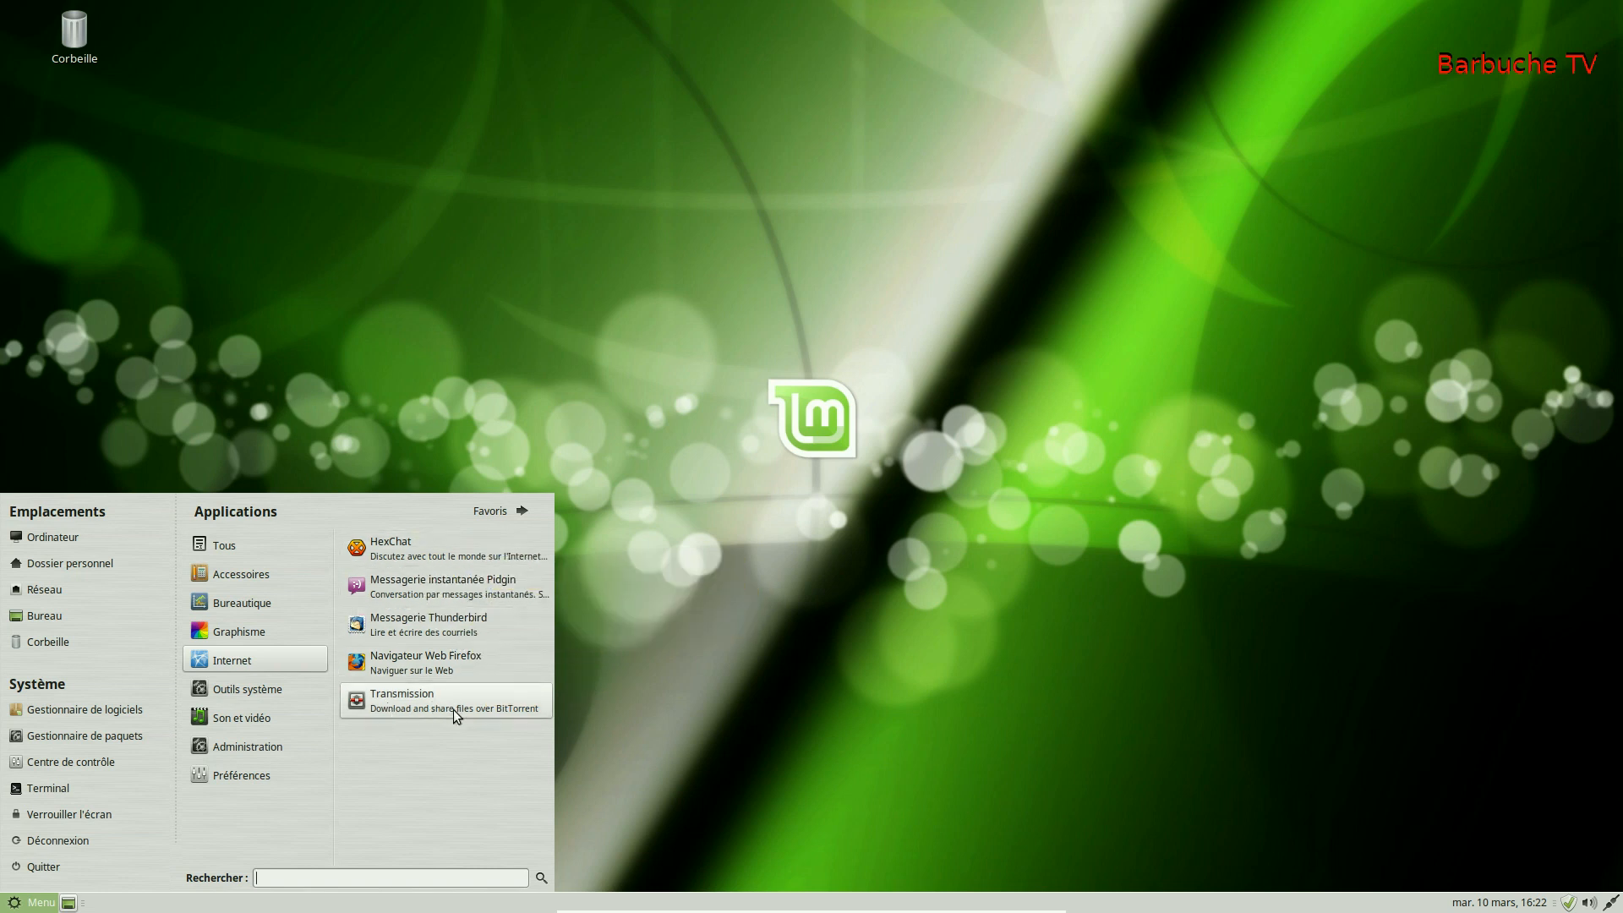
{"action": "mouse_move", "coordinate": [270, 693]}
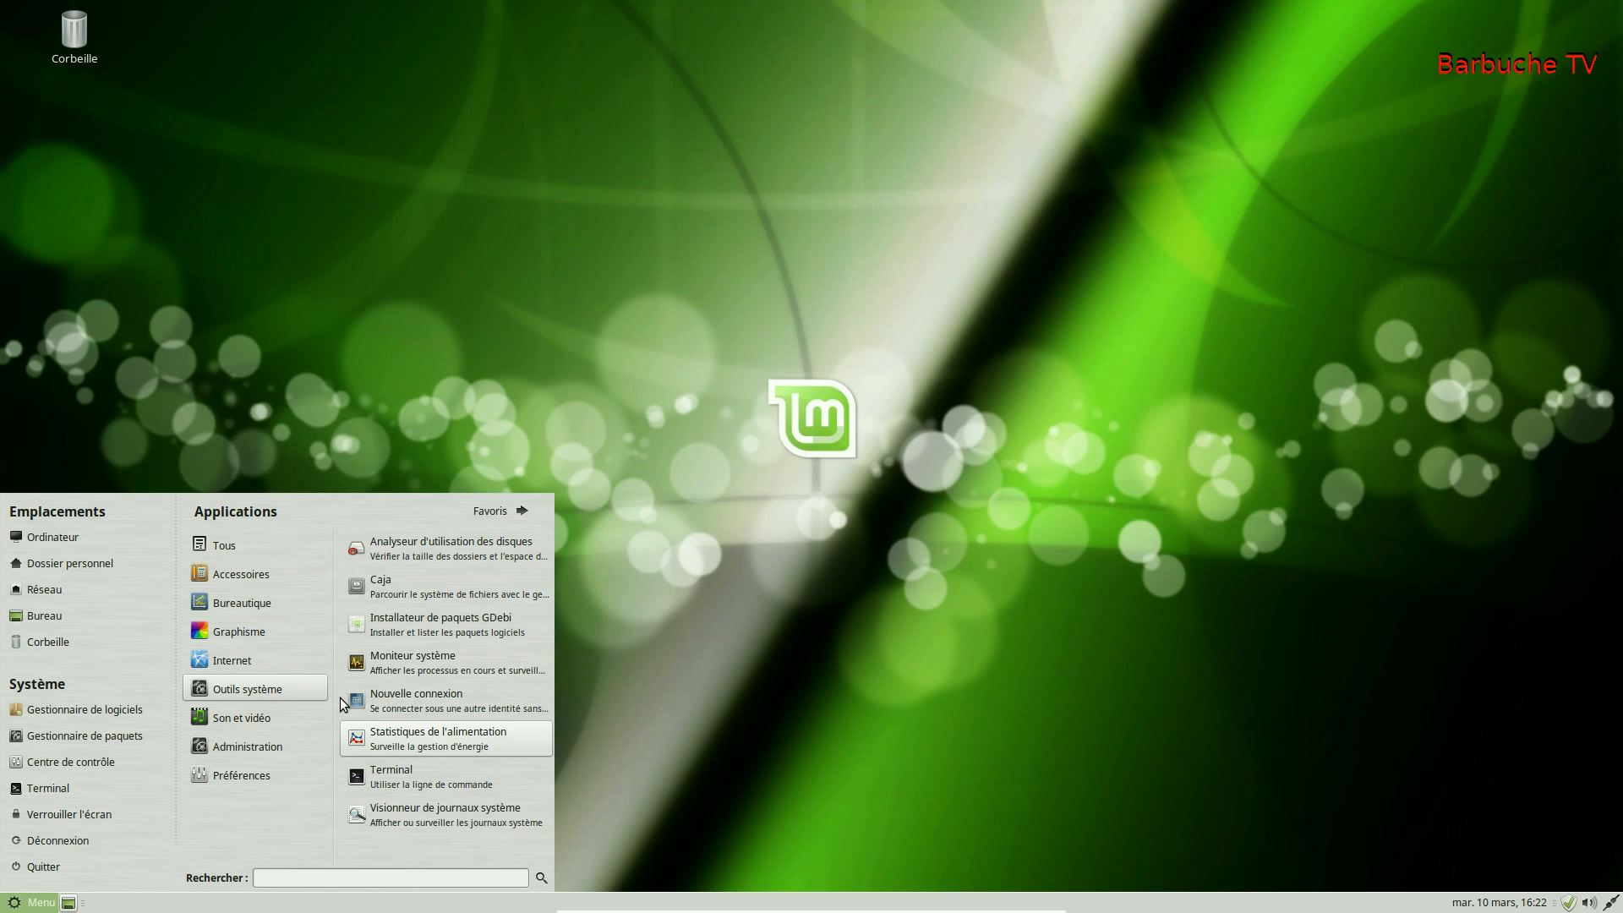
{"action": "mouse_move", "coordinate": [242, 718]}
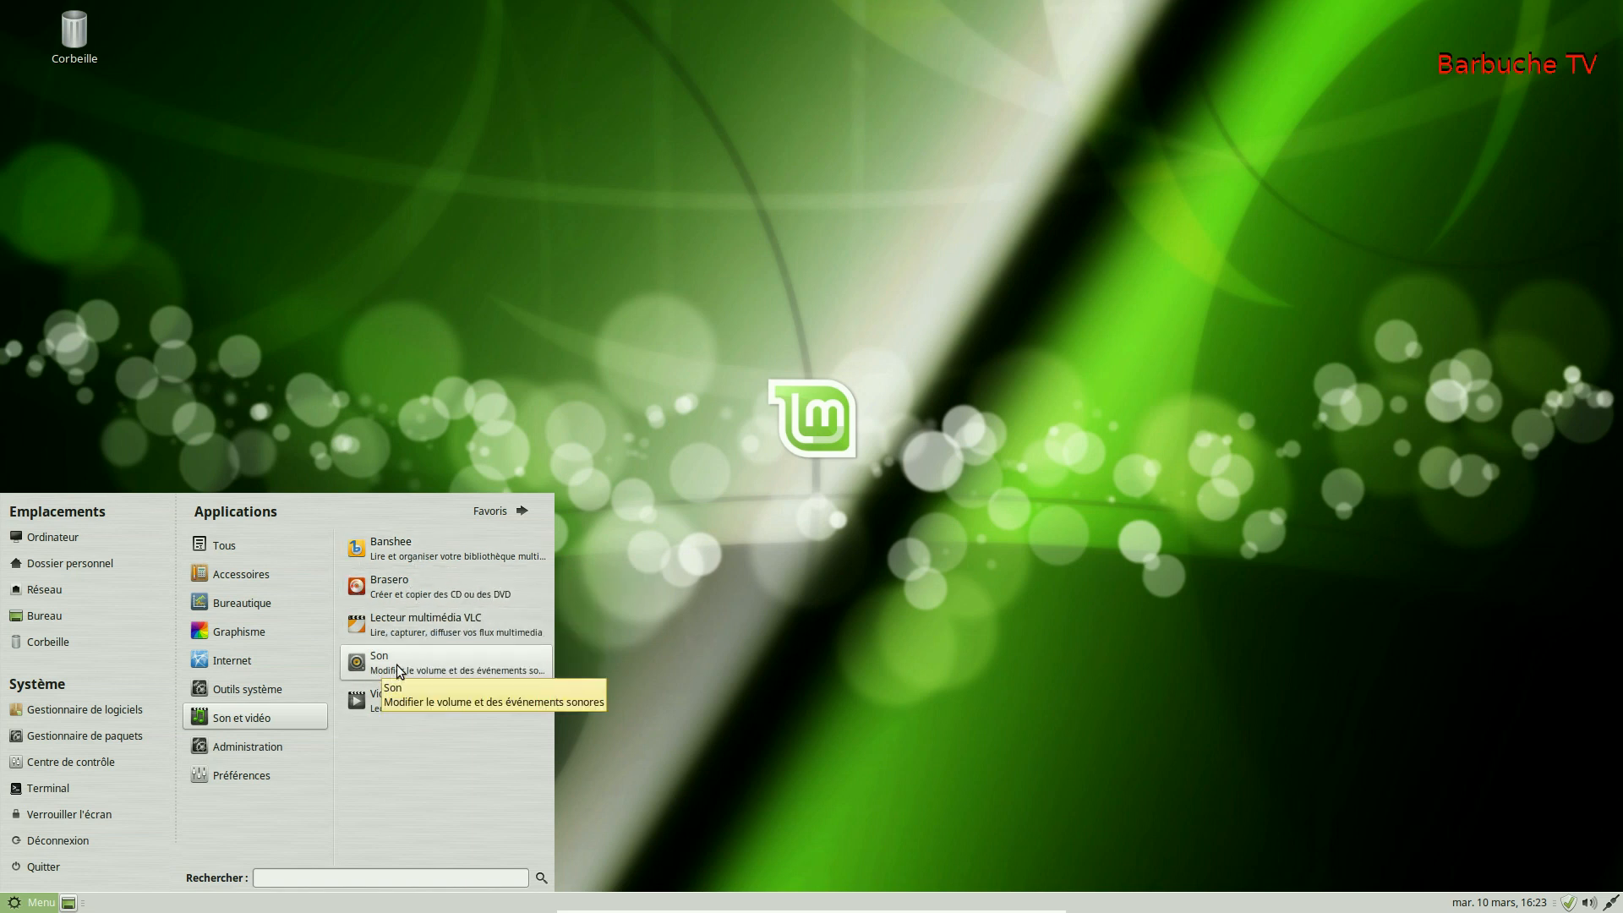
{"action": "mouse_move", "coordinate": [228, 749]}
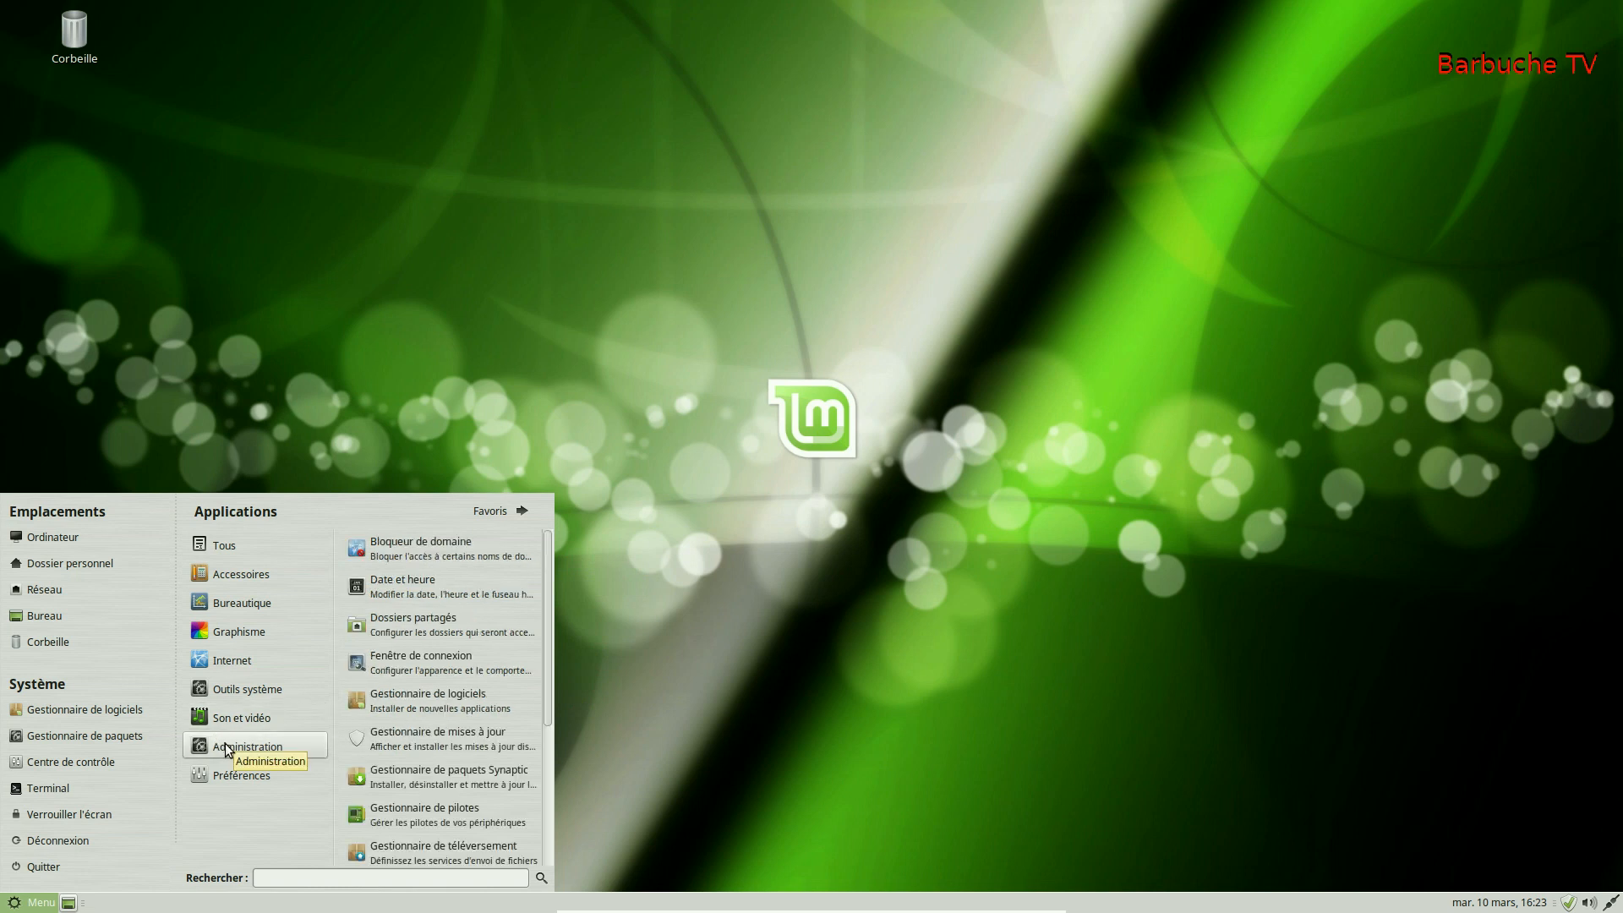
{"action": "mouse_move", "coordinate": [243, 777]}
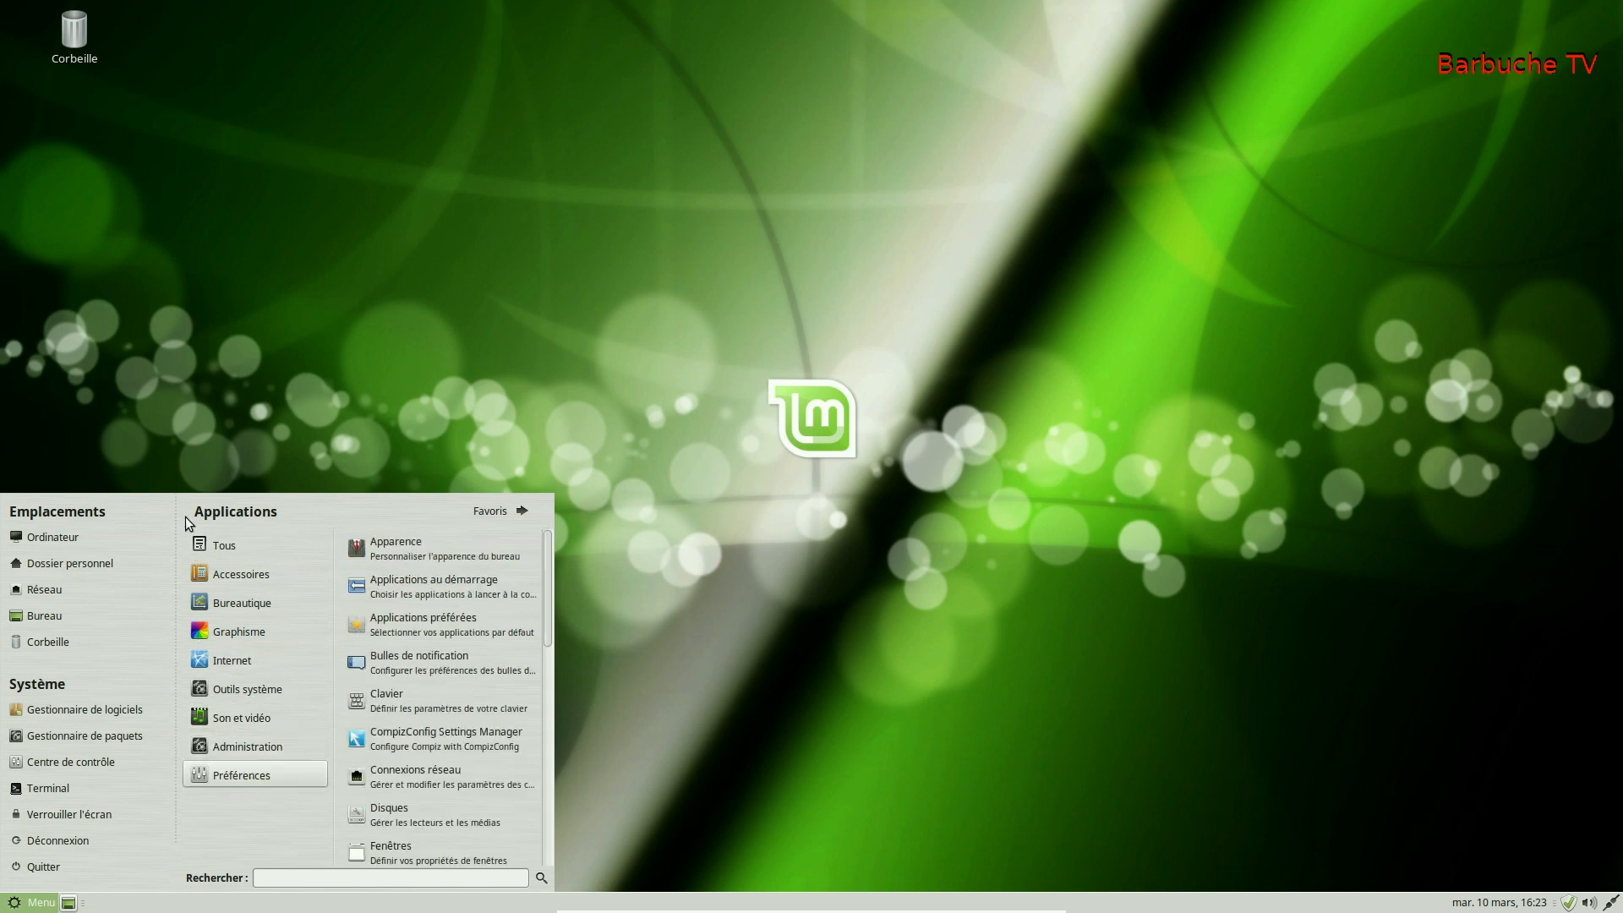
{"action": "mouse_move", "coordinate": [196, 579]}
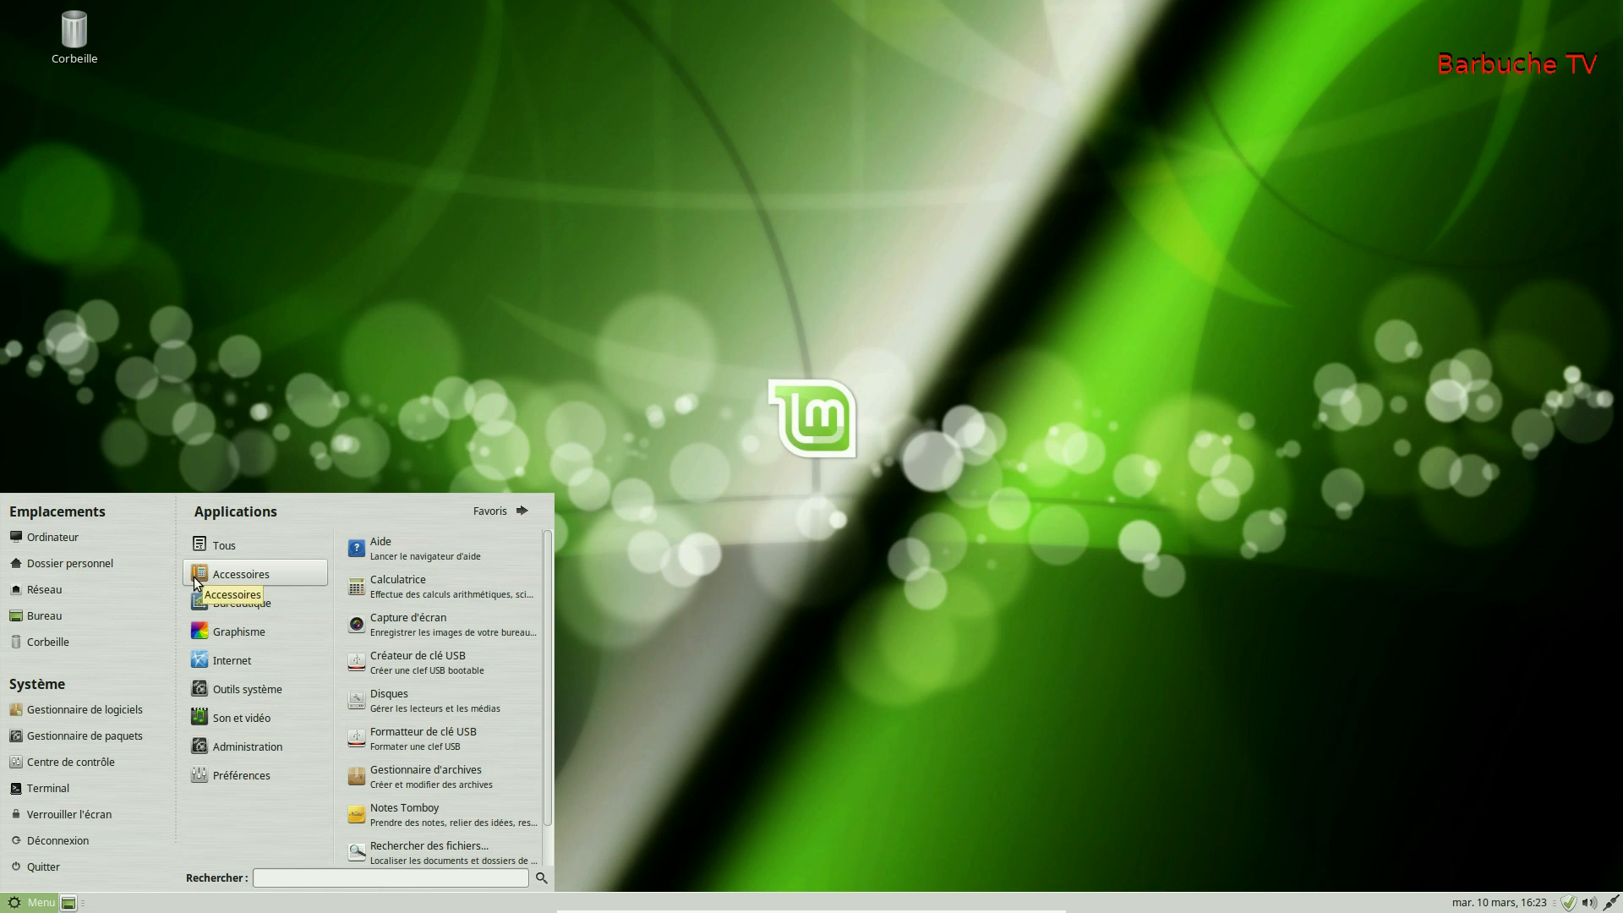
Step: Launch the software manager (Gestionnaire de logiciels) and authenticate with the administrator password
{"action": "left_click", "coordinate": [70, 713]}
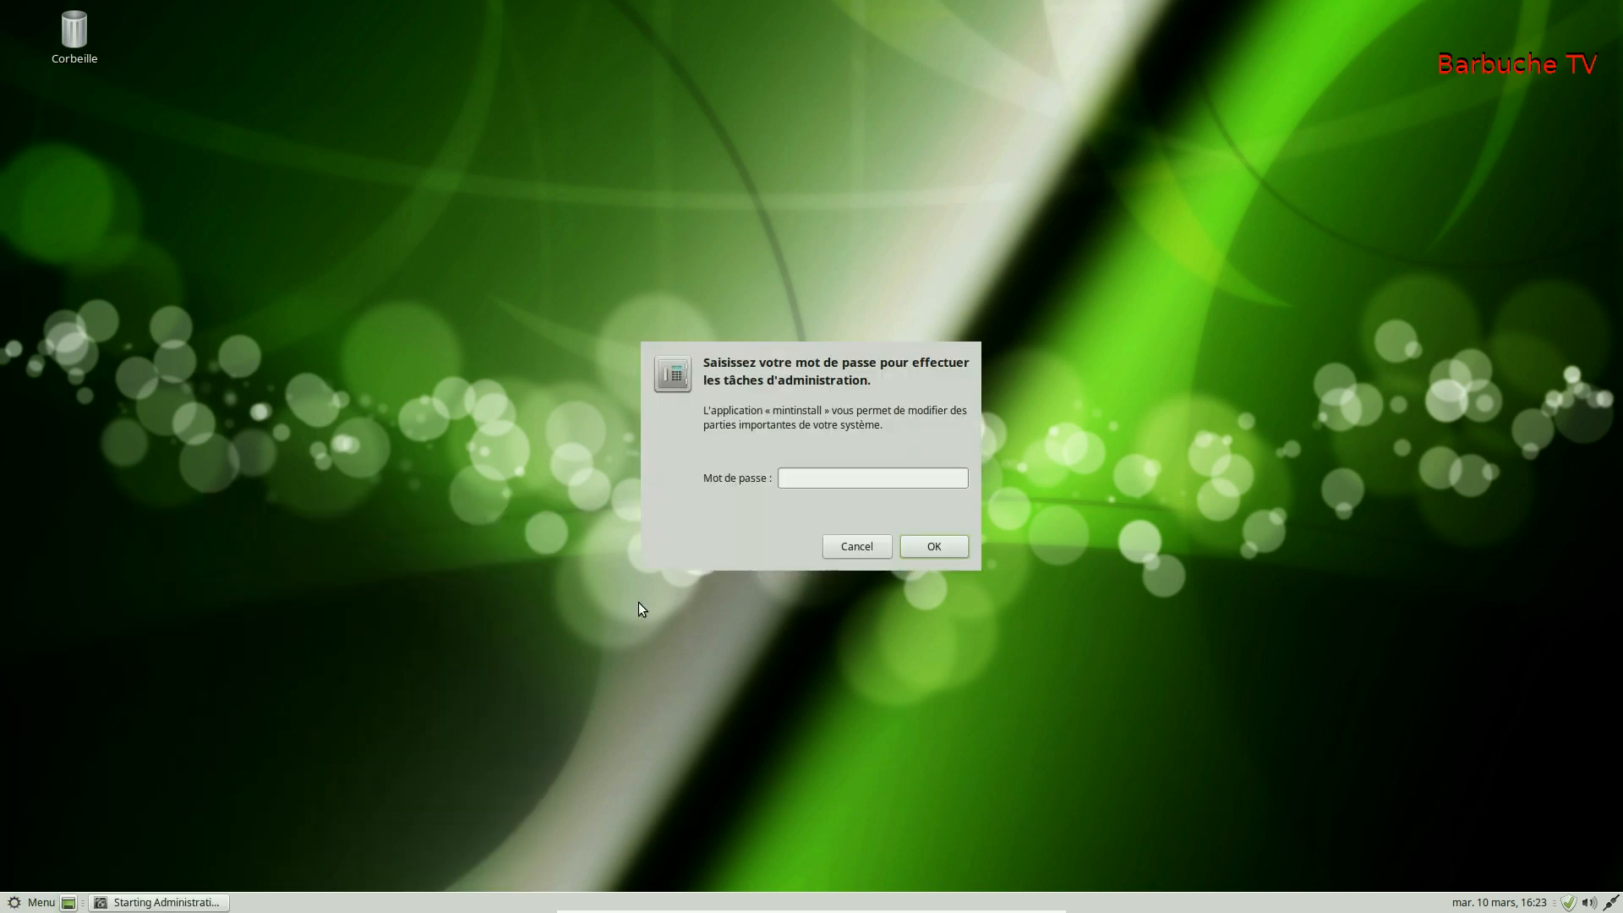
{"action": "type", "text": "********"}
{"action": "key", "text": "Return"}
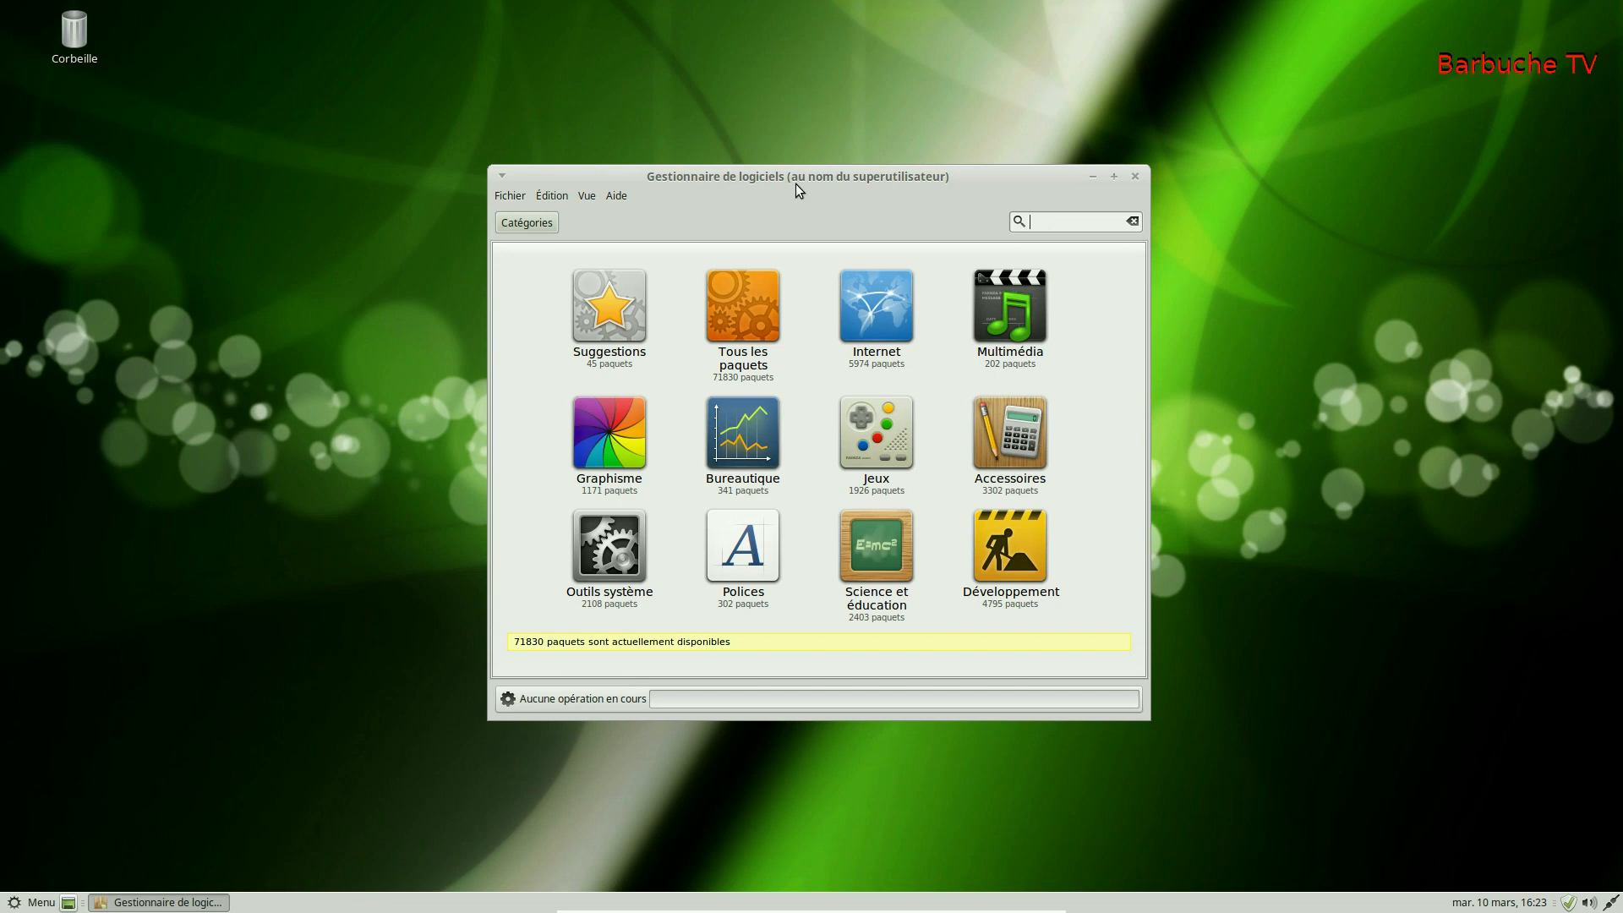
Step: Browse the Suggestions category, view the details of the k3b package, and close the software manager
{"action": "left_click", "coordinate": [609, 306]}
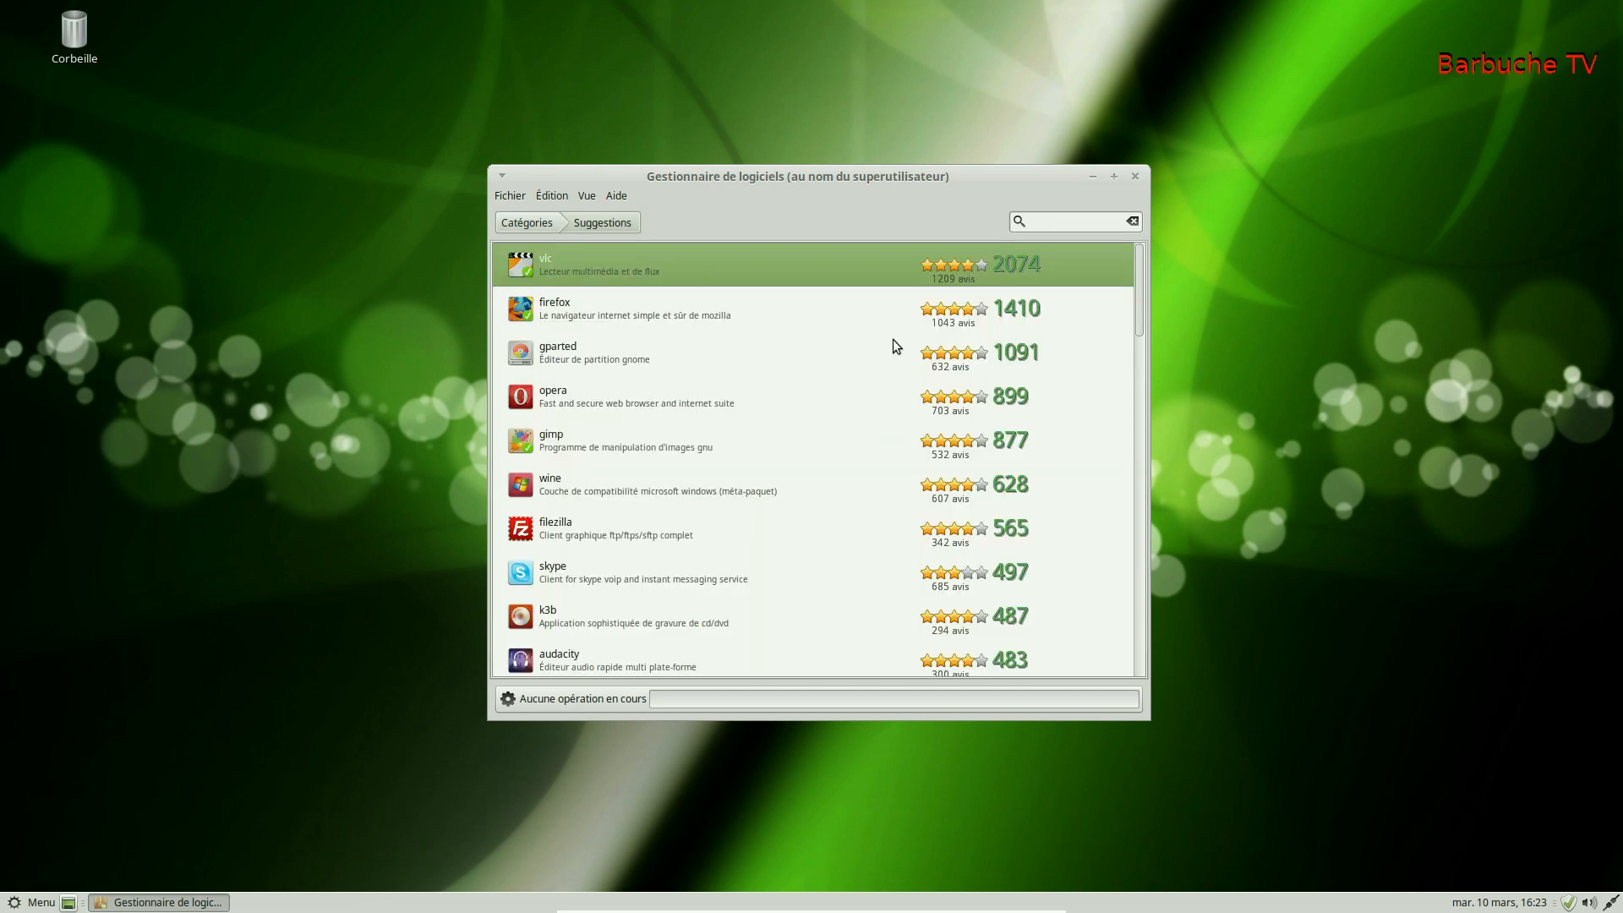
{"action": "scroll", "coordinate": [747, 363], "scroll_direction": "down", "scroll_amount": 20}
{"action": "scroll", "coordinate": [681, 383], "scroll_direction": "down", "scroll_amount": 2}
{"action": "scroll", "coordinate": [656, 424], "scroll_direction": "up", "scroll_amount": 20}
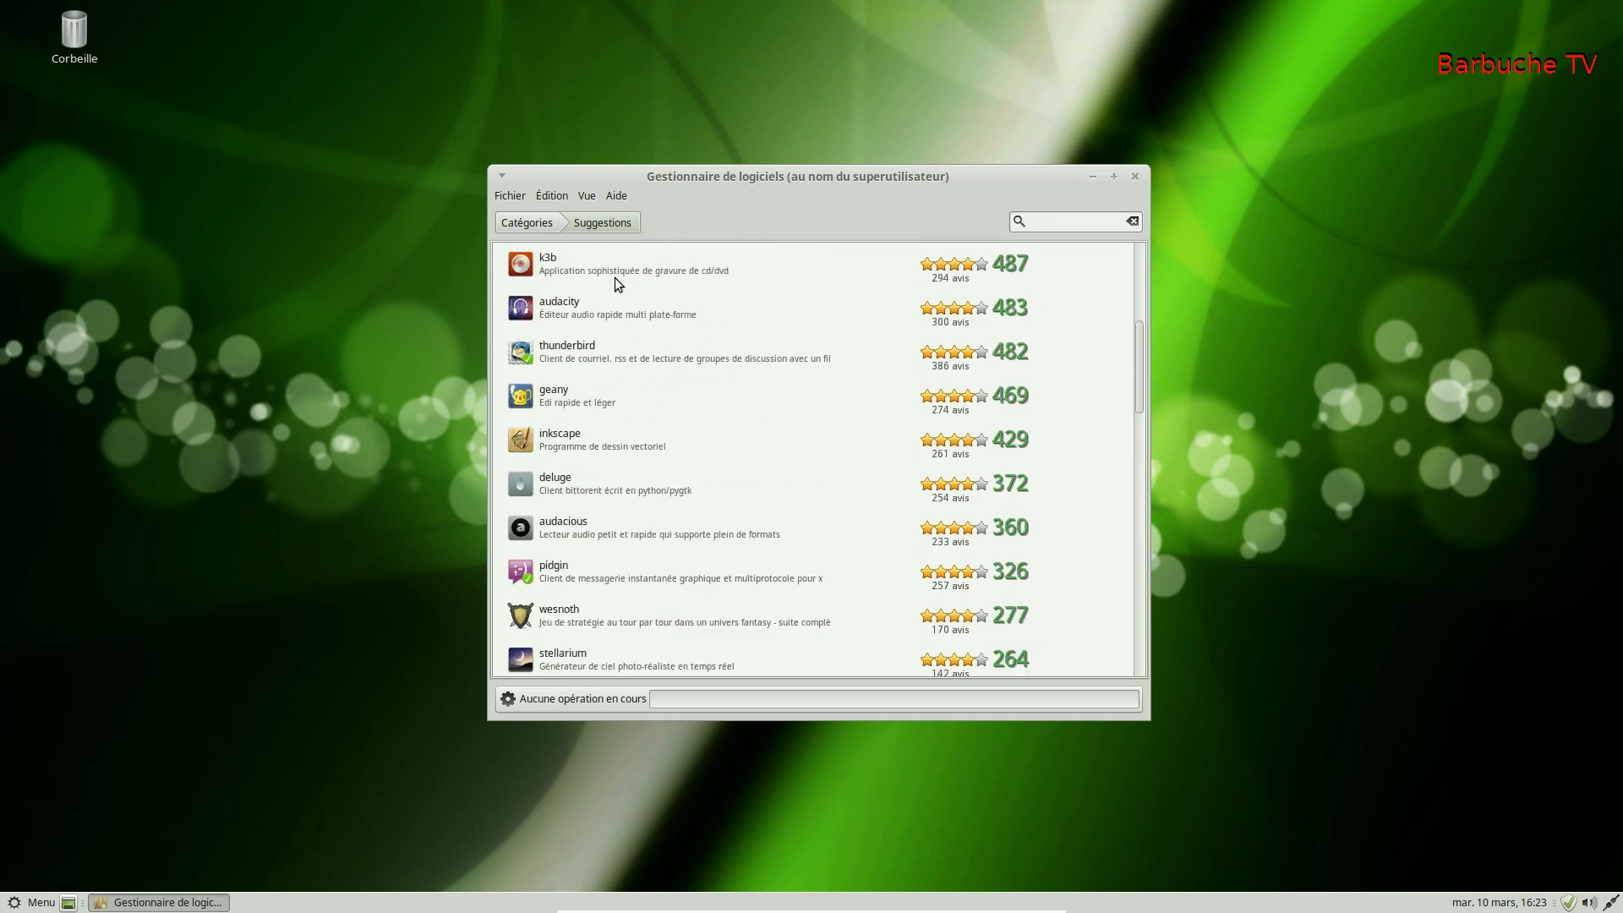
{"action": "left_click", "coordinate": [615, 277]}
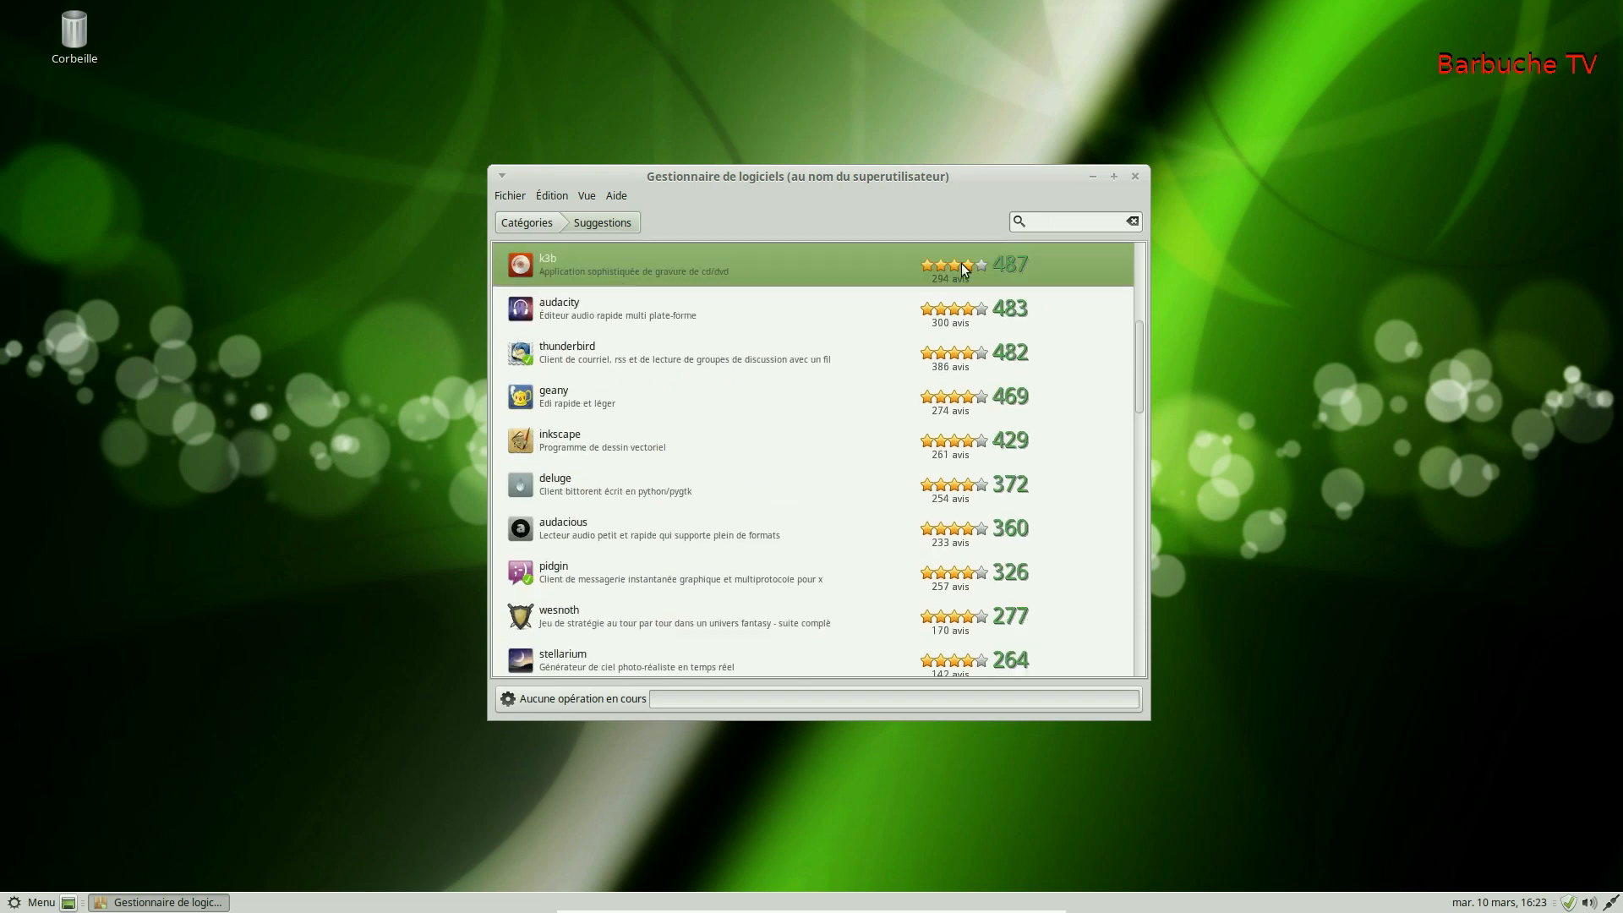
{"action": "left_click", "coordinate": [563, 276]}
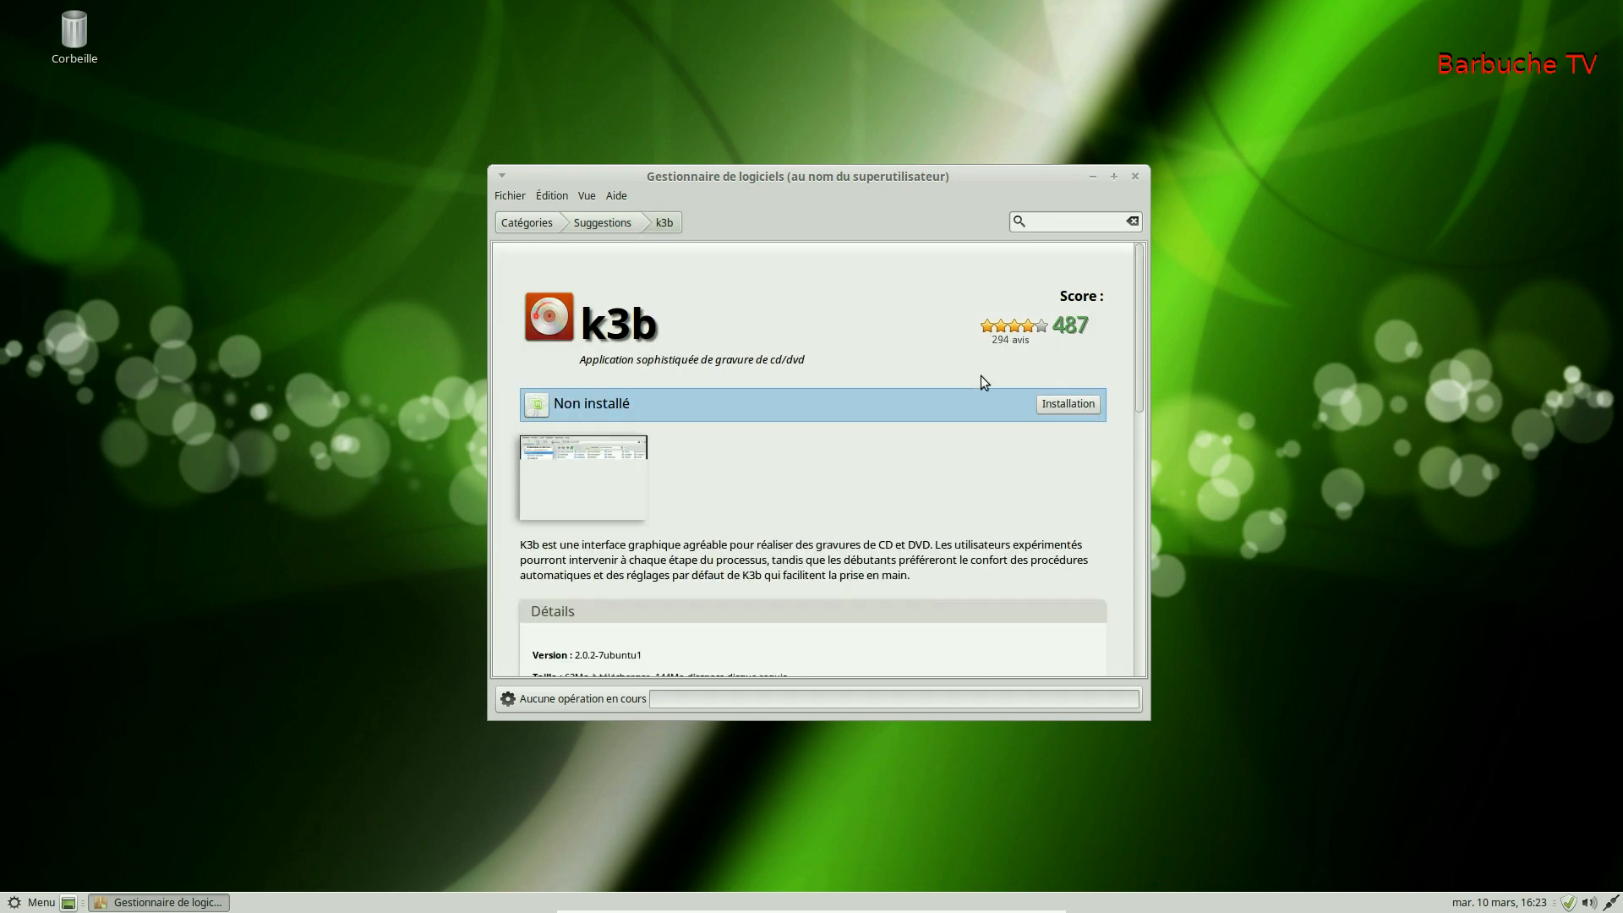
{"action": "left_click", "coordinate": [1135, 176]}
Step: Launch the Synaptic package manager with the administrator password, view its package list and close it
{"action": "left_click", "coordinate": [7, 904]}
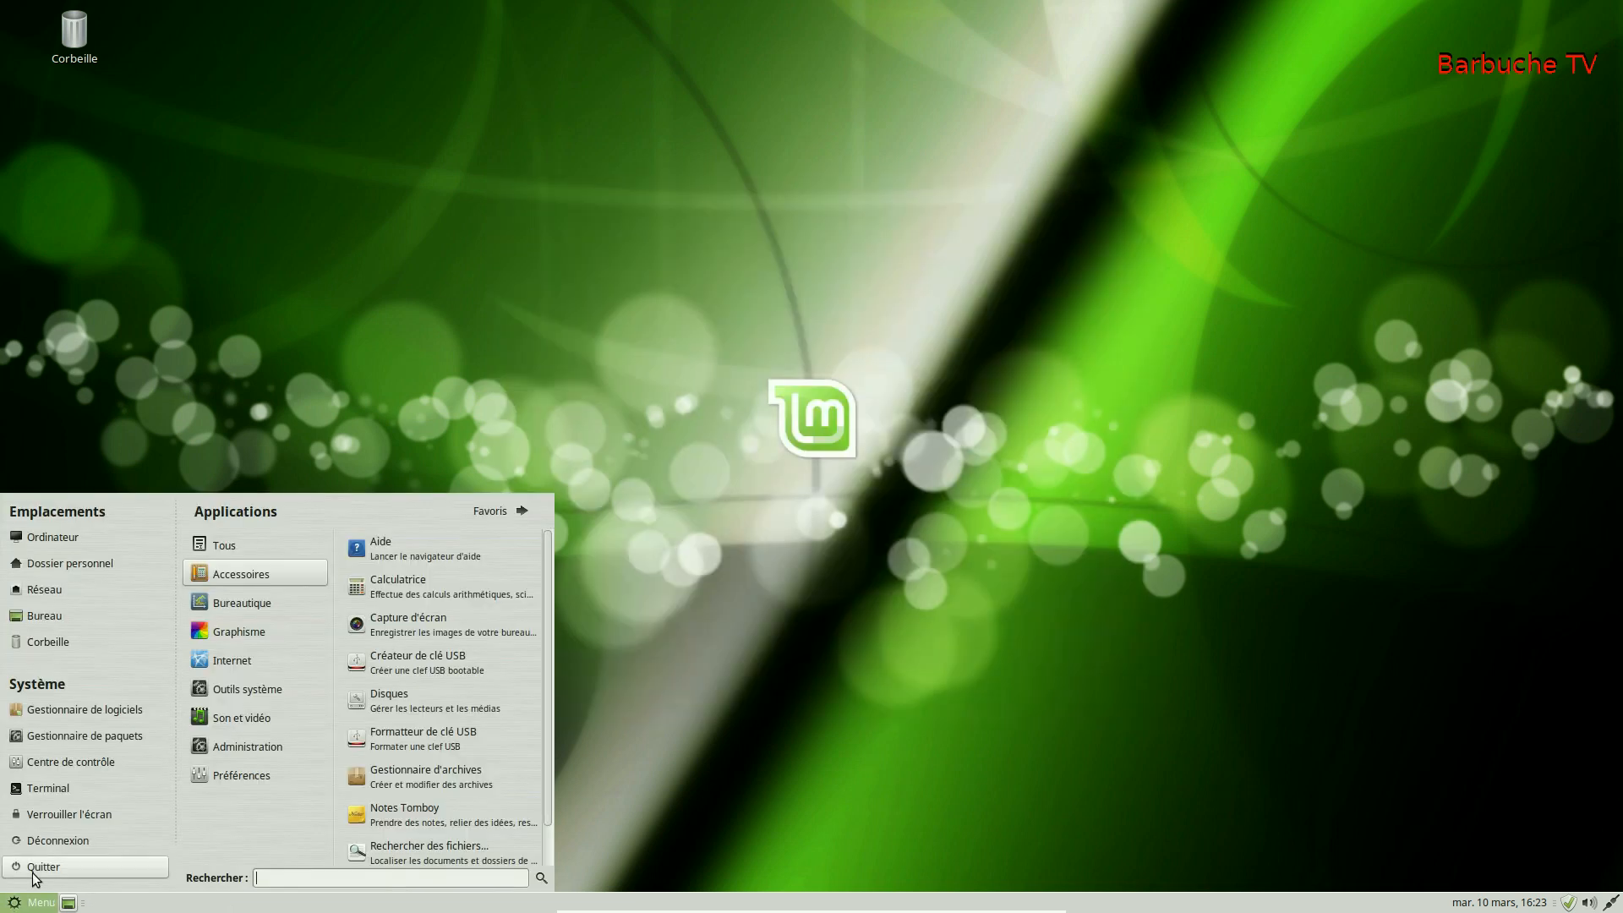
{"action": "left_click", "coordinate": [87, 739]}
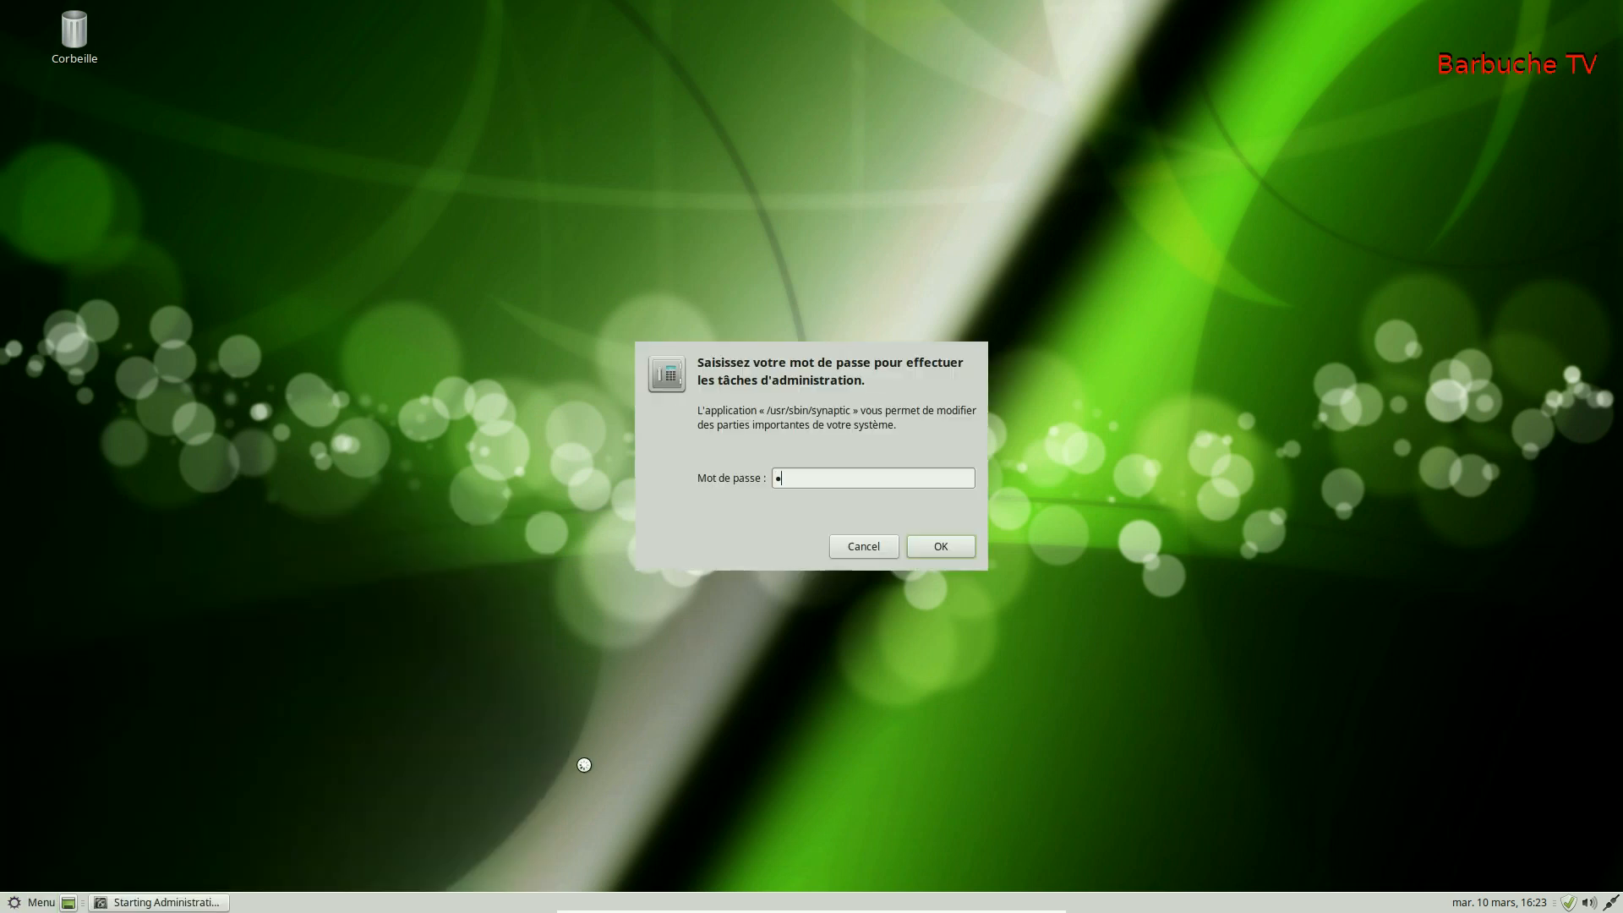
{"action": "key", "text": "Return"}
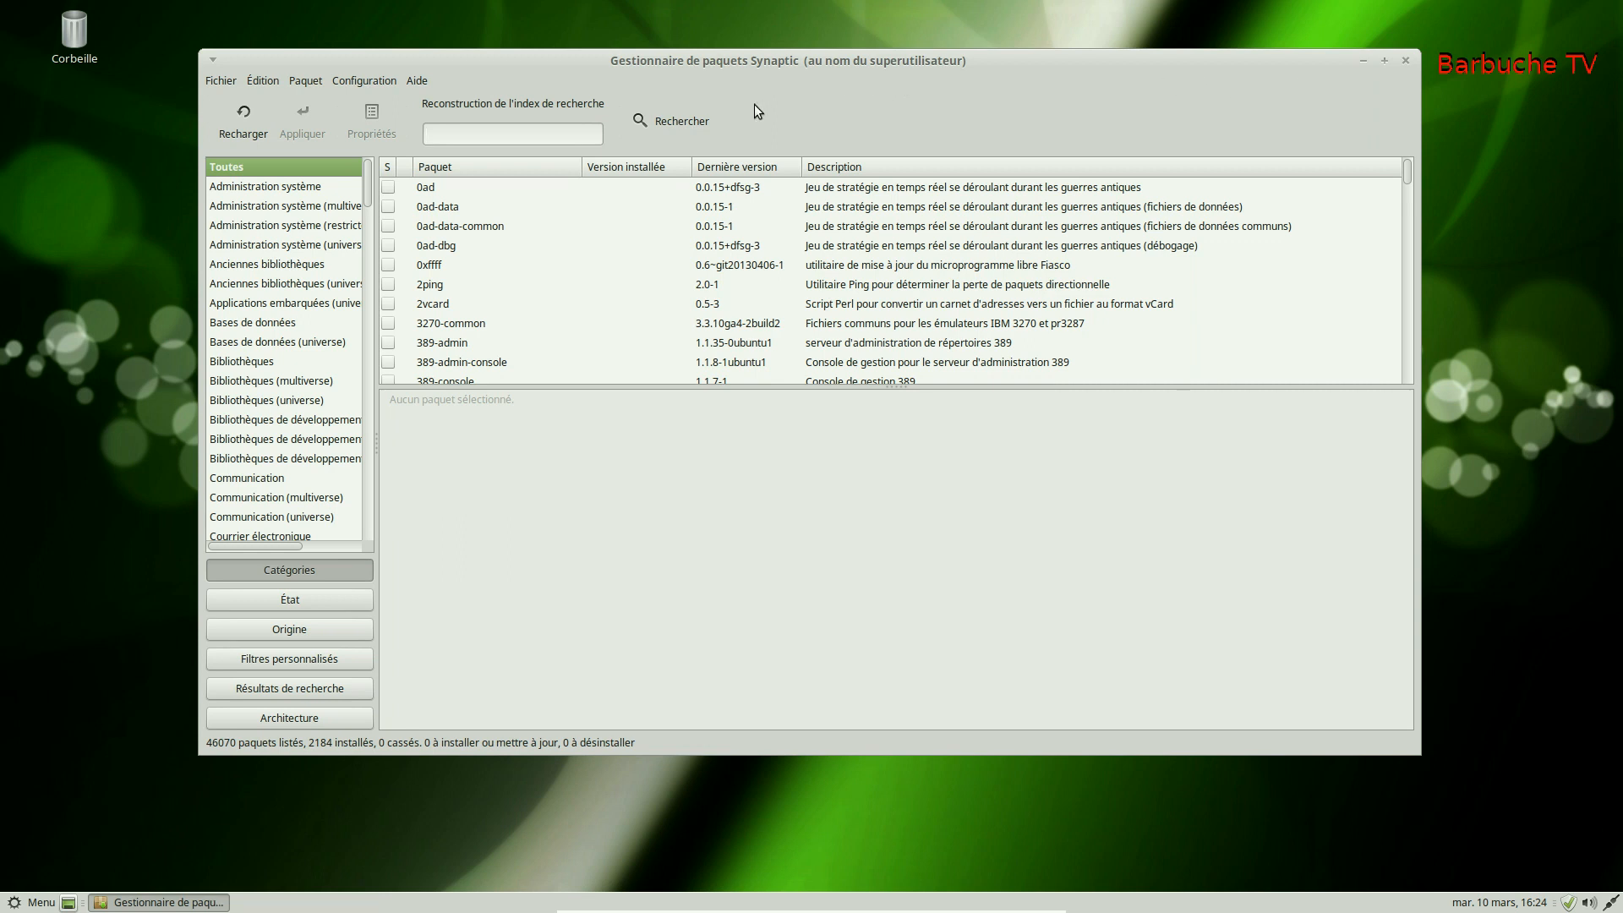
{"action": "left_click", "coordinate": [1406, 60]}
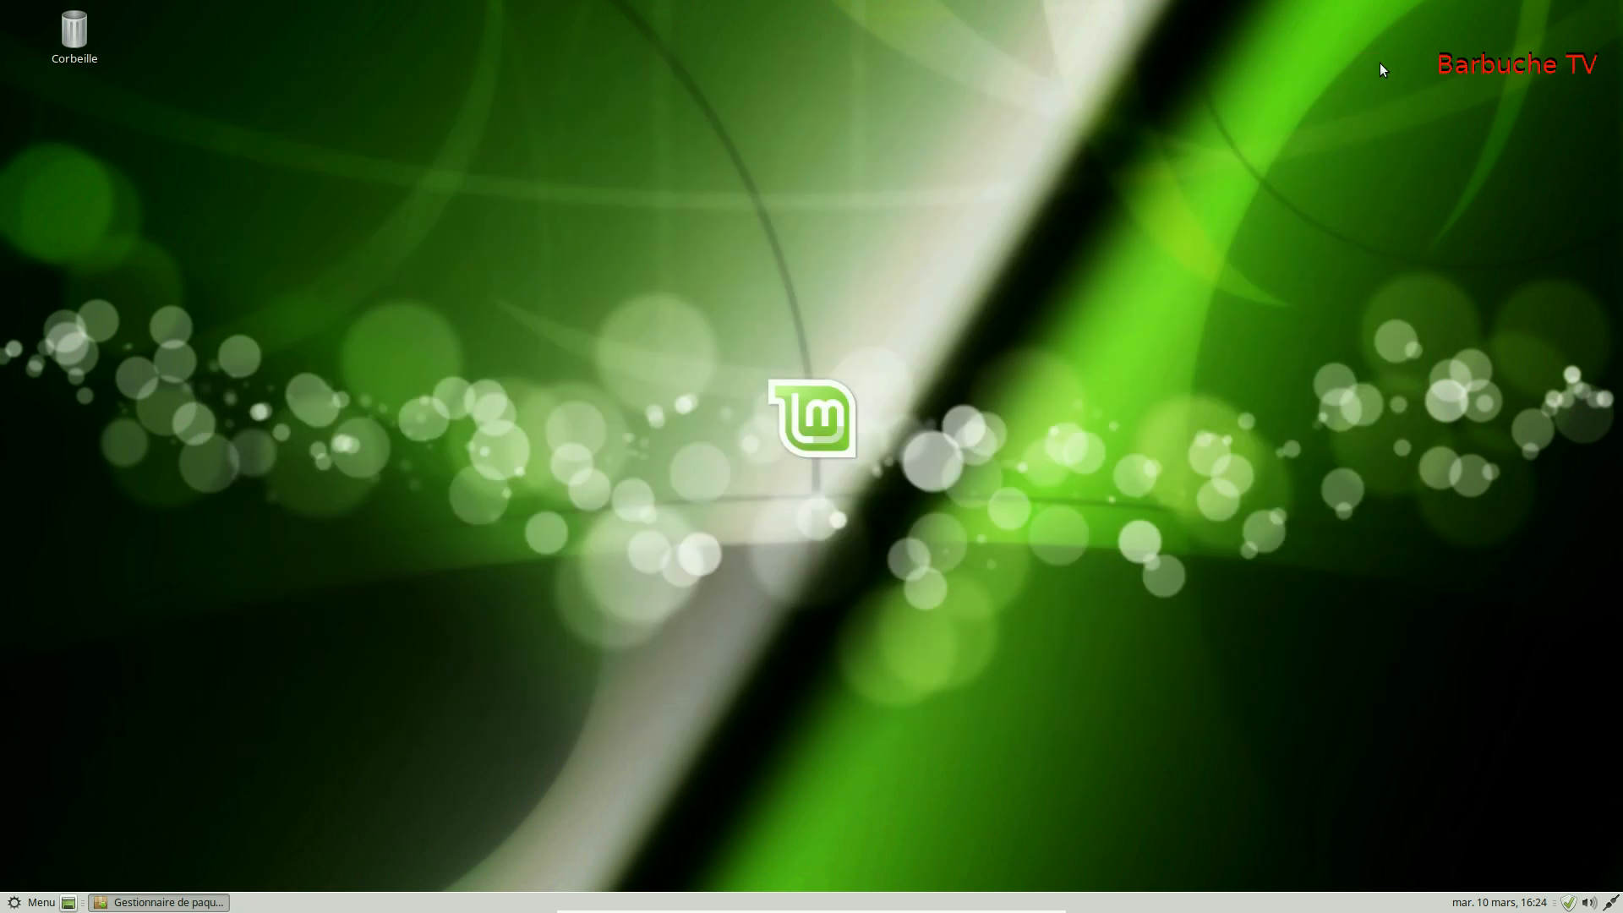
Step: Open the appearance preferences from the control centre and look through the available Mint-X themes
{"action": "left_click", "coordinate": [38, 902]}
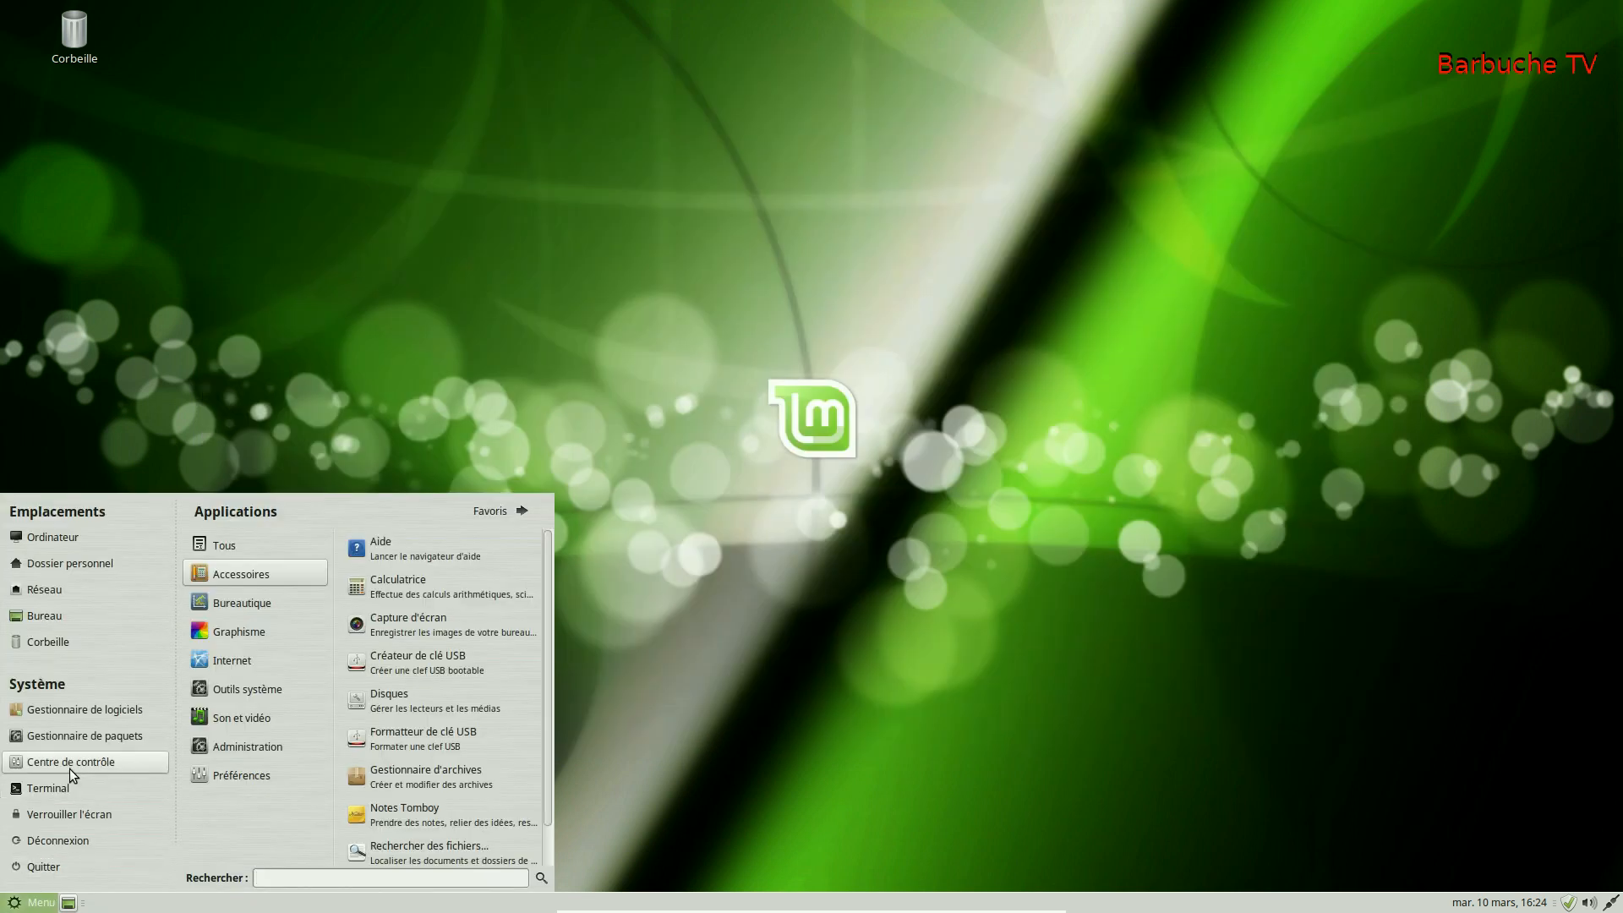
{"action": "left_click", "coordinate": [67, 663]}
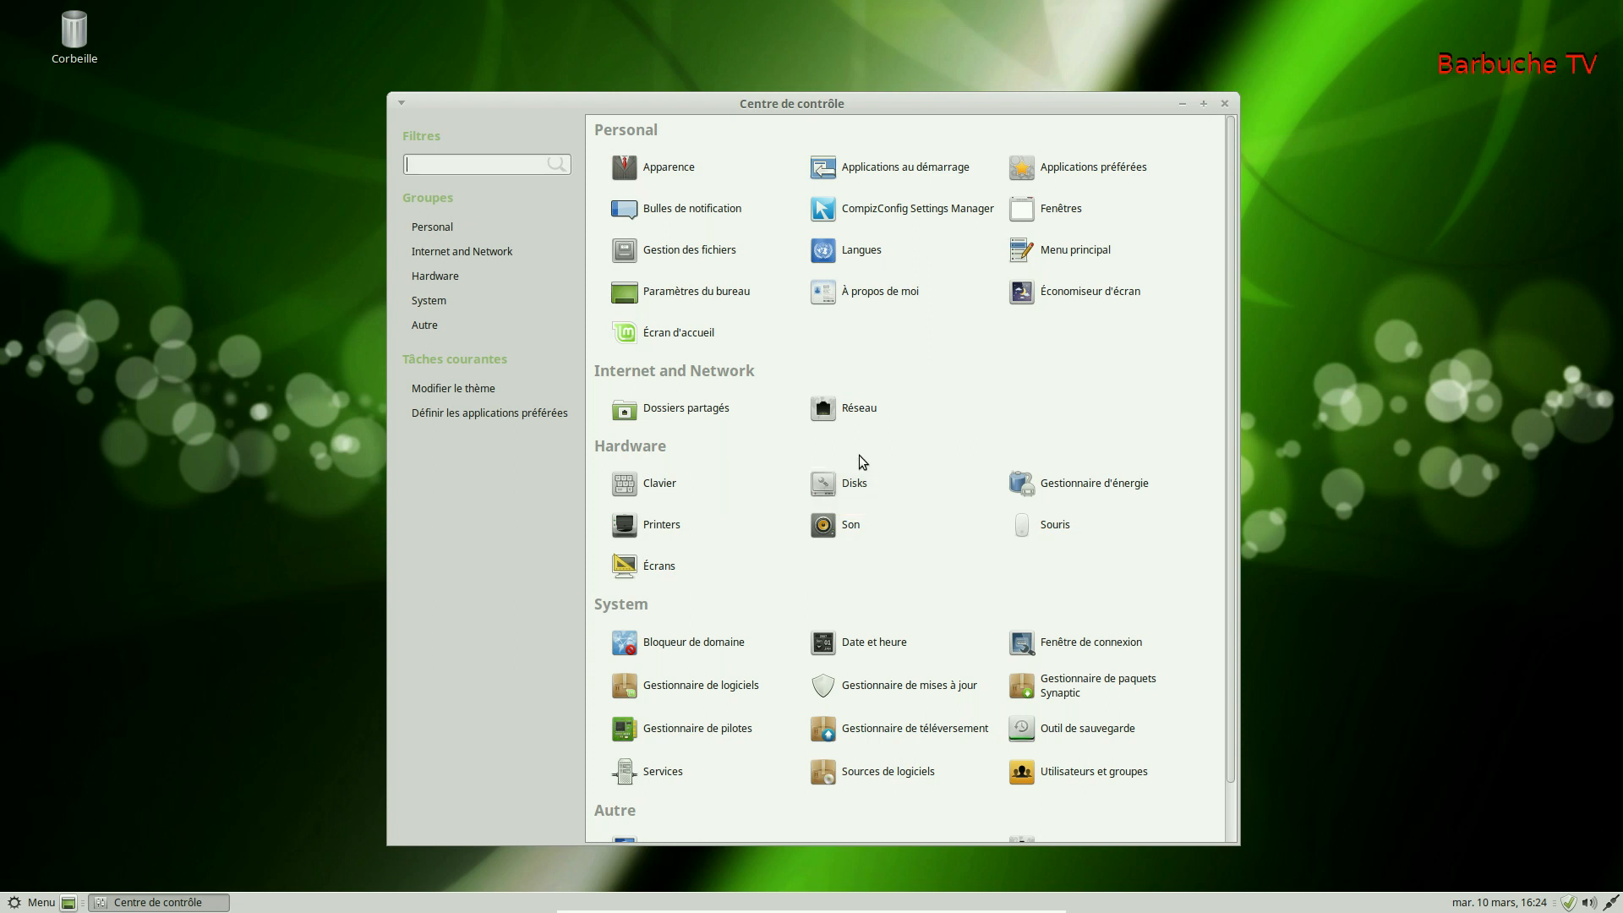
{"action": "left_click", "coordinate": [660, 167]}
{"action": "left_click_drag", "start_coordinate": [473, 12], "coordinate": [879, 105]}
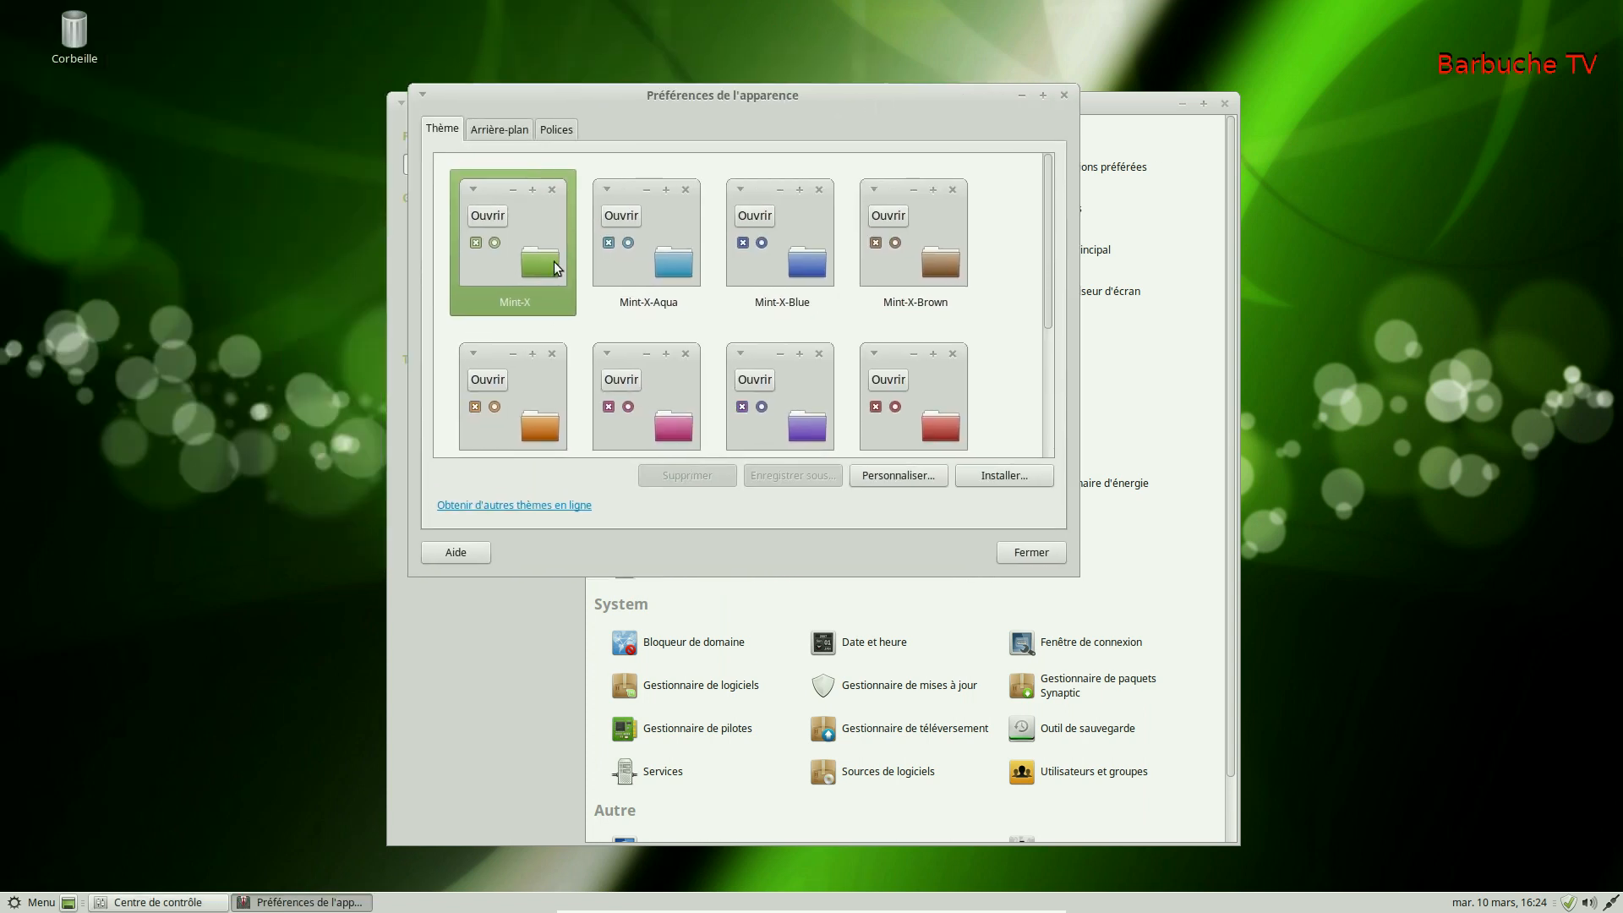
{"action": "scroll", "coordinate": [555, 261], "scroll_direction": "down", "scroll_amount": 5}
{"action": "scroll", "coordinate": [701, 296], "scroll_direction": "up", "scroll_amount": 5}
{"action": "scroll", "coordinate": [640, 297], "scroll_direction": "down", "scroll_amount": 2}
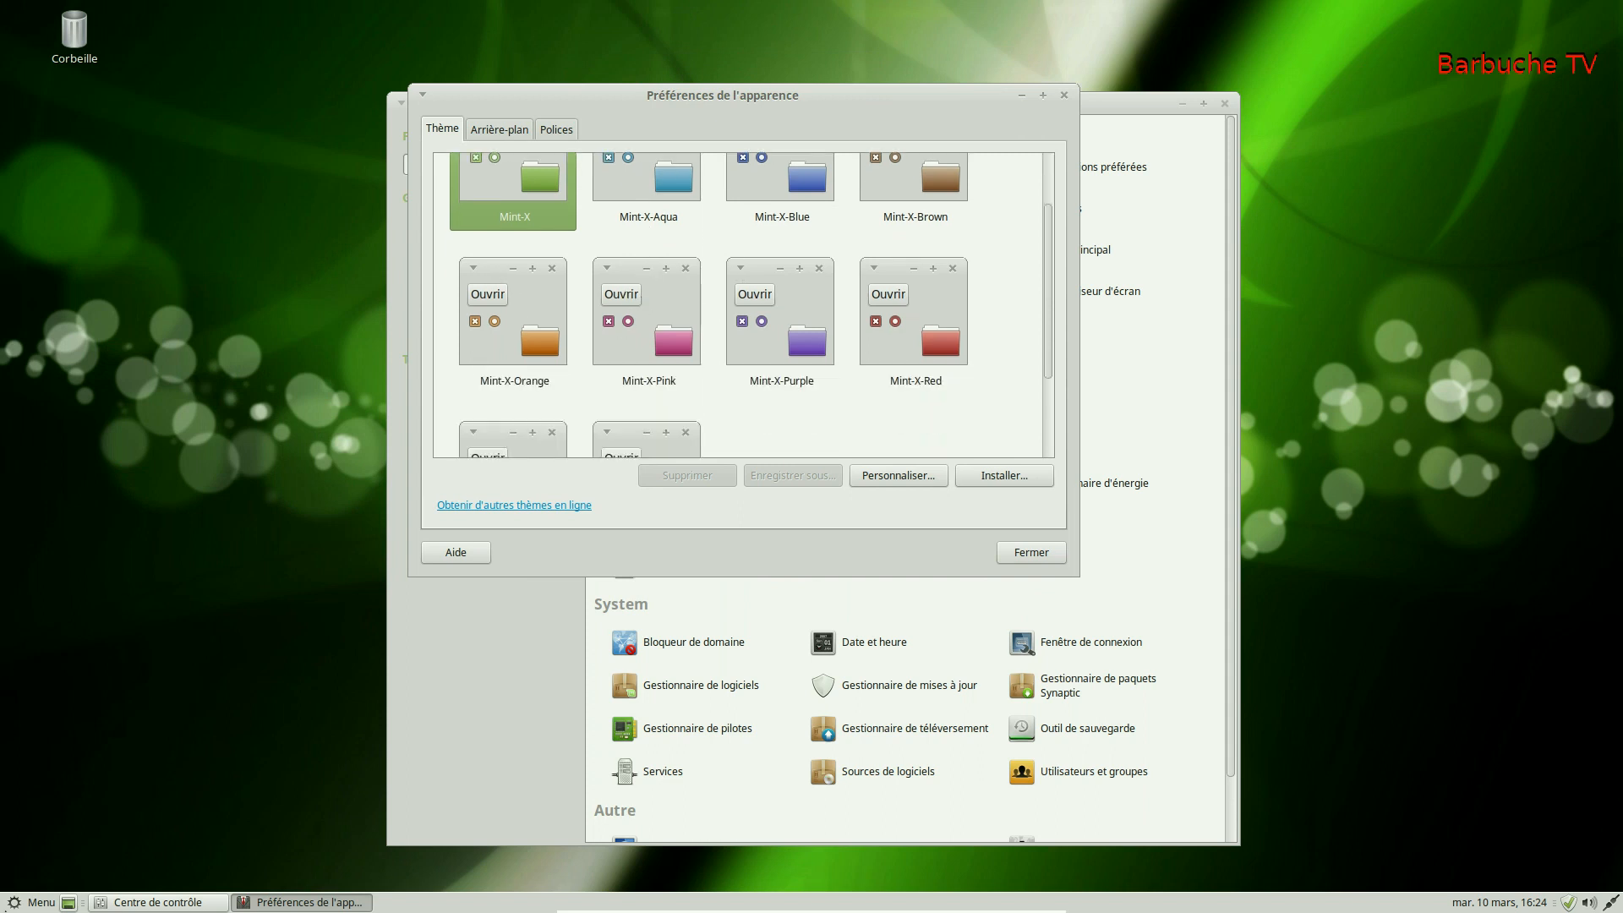
Step: Open the home folder in the file manager and place its window below the theme list
{"action": "left_click", "coordinate": [16, 904]}
{"action": "left_click", "coordinate": [49, 537]}
{"action": "left_click", "coordinate": [157, 241]}
{"action": "left_click_drag", "start_coordinate": [508, 112], "coordinate": [562, 537]}
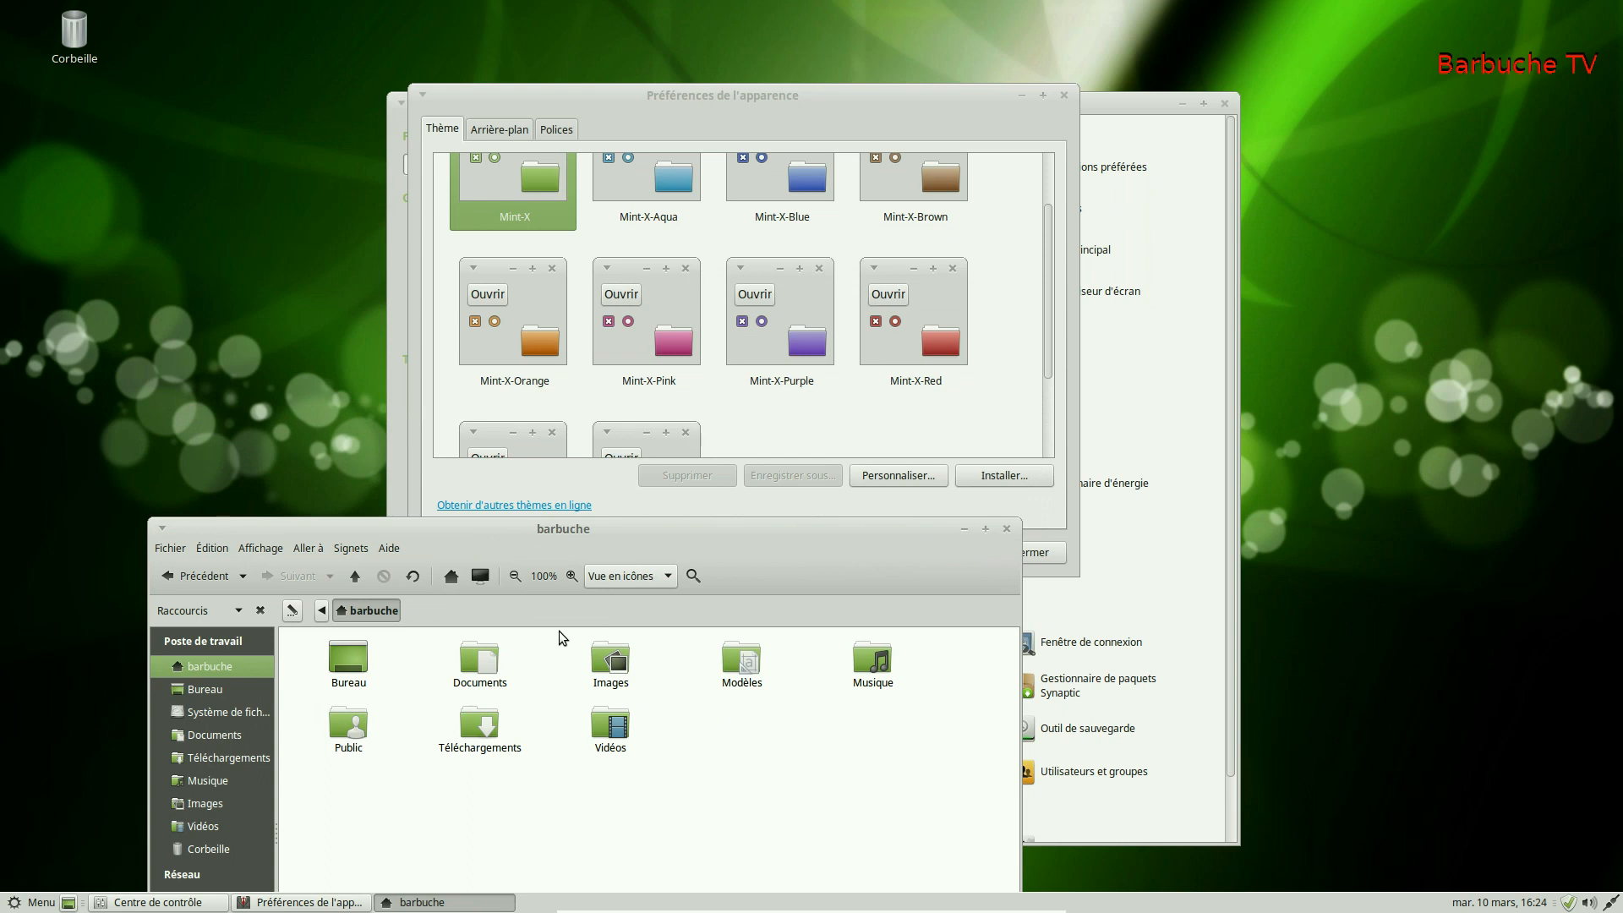
Step: Move the appearance preferences clear of the folder window and try the Mint-X-Aqua and Mint-X-Orange themes
{"action": "left_click_drag", "start_coordinate": [781, 95], "coordinate": [937, 56]}
{"action": "scroll", "coordinate": [896, 338], "scroll_direction": "up", "scroll_amount": 2}
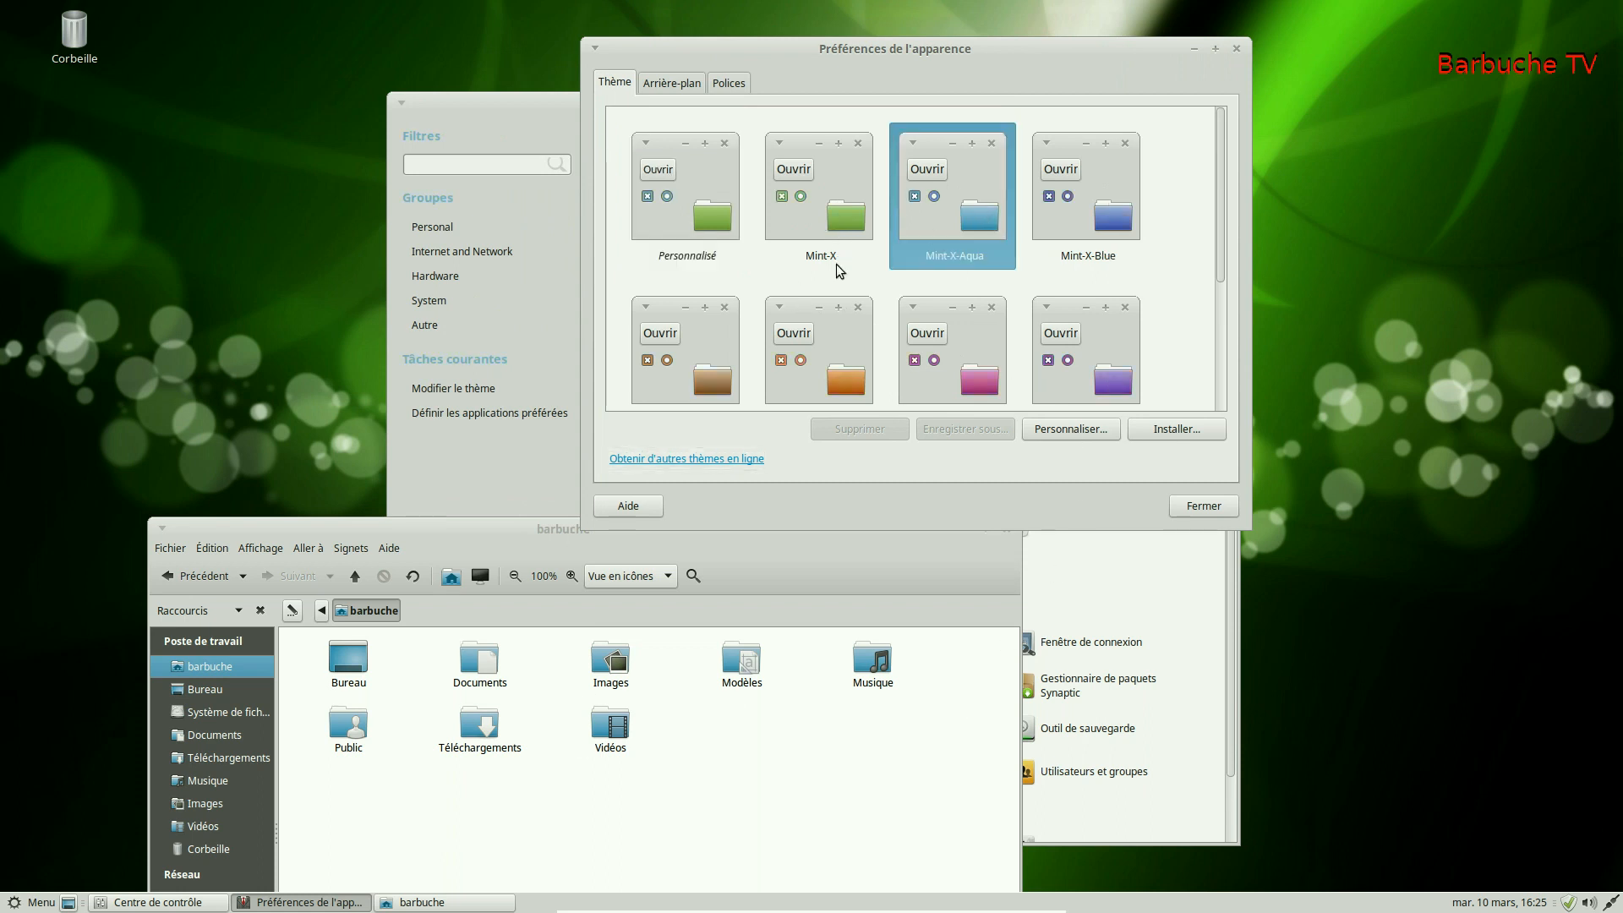
{"action": "left_click", "coordinate": [810, 391]}
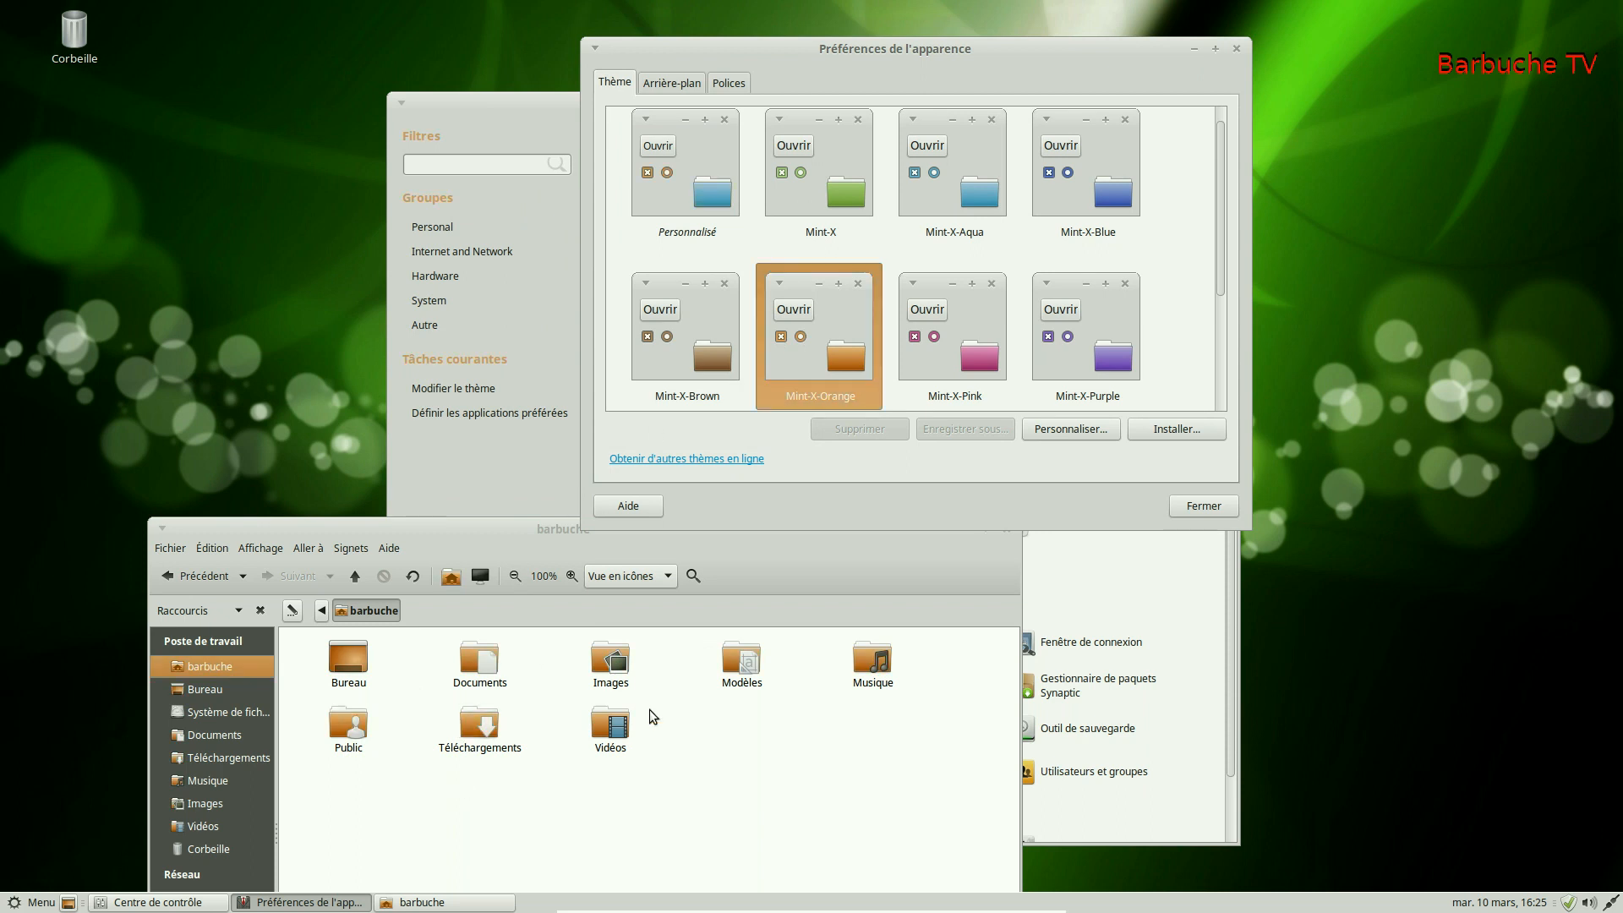
Step: Check the Caja file manager's version information and move the folder window so the theme list is accessible
{"action": "left_click_drag", "start_coordinate": [545, 532], "coordinate": [516, 243]}
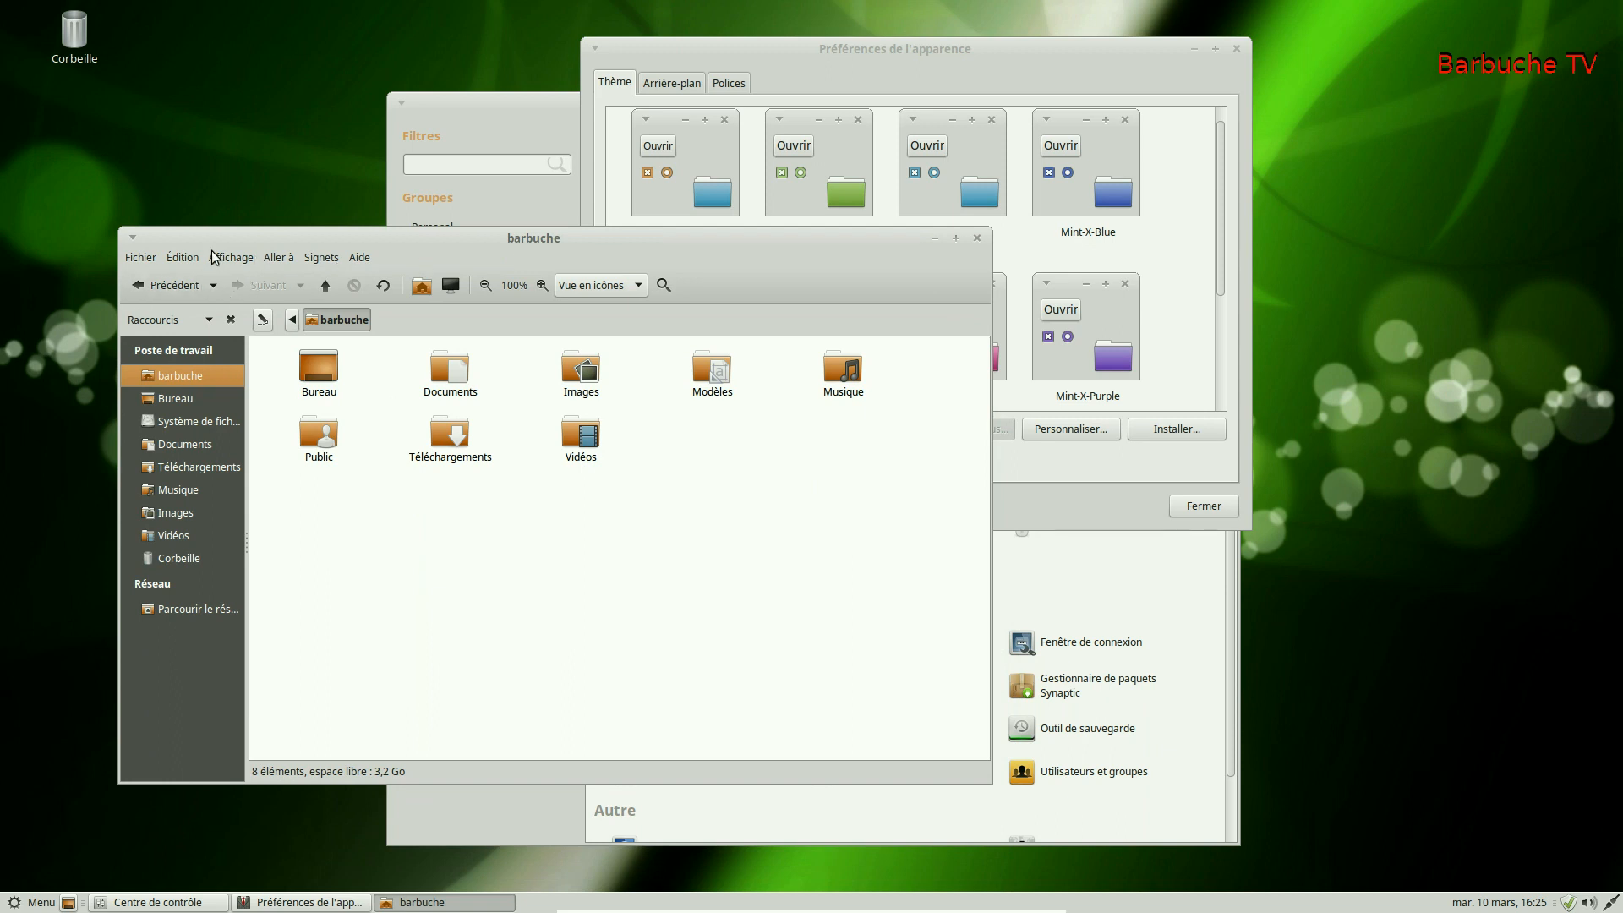
{"action": "left_click", "coordinate": [357, 257]}
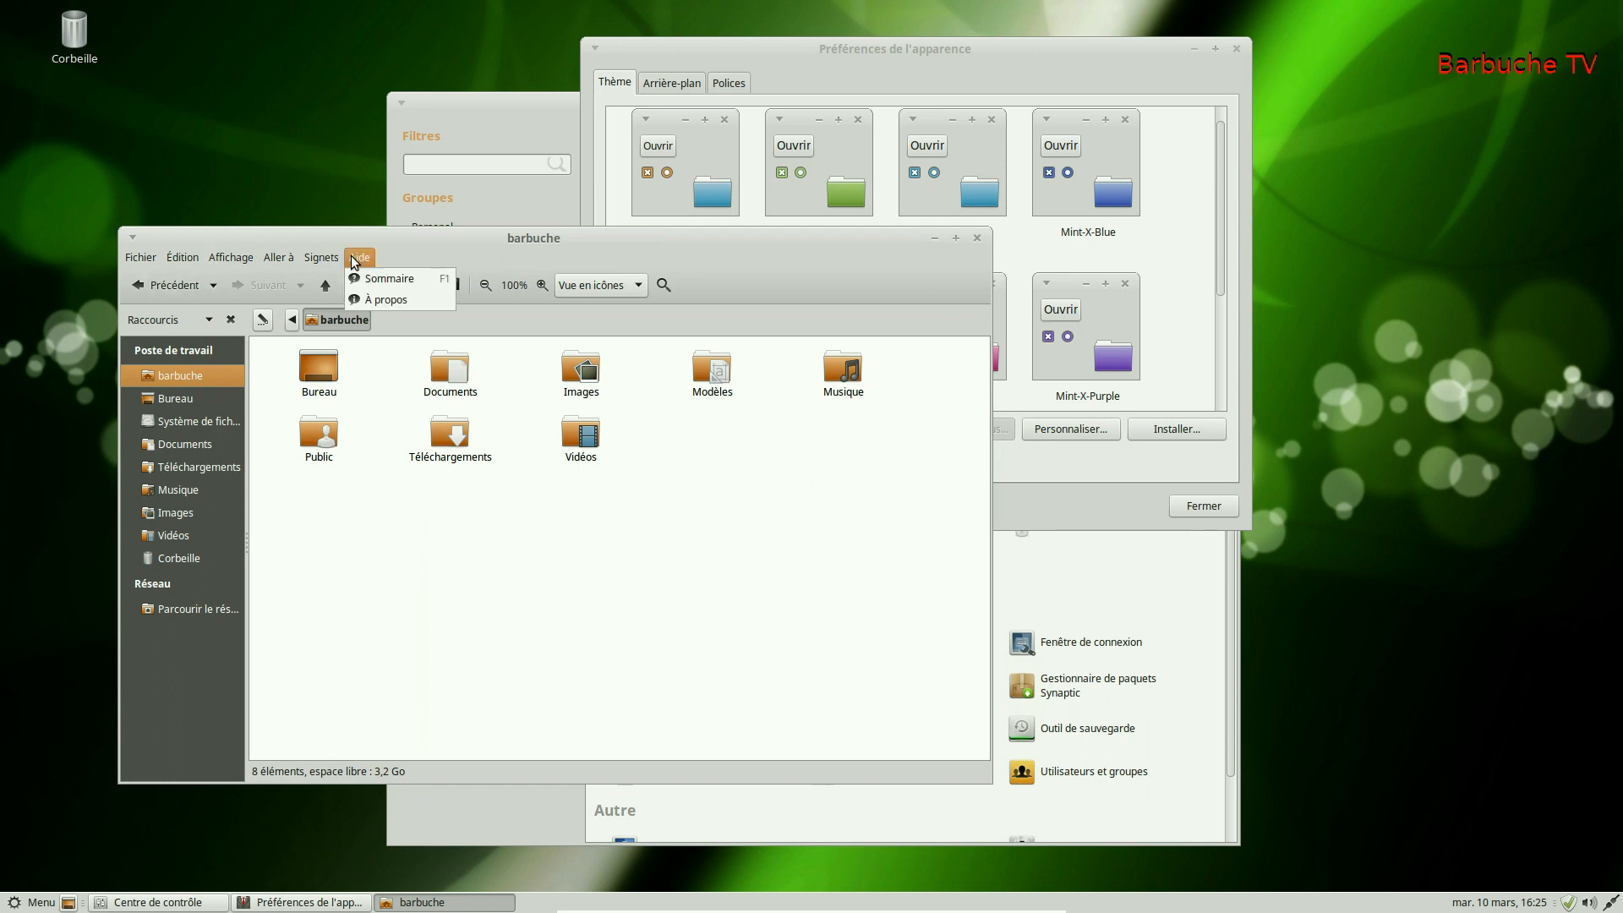
{"action": "left_click", "coordinate": [384, 293]}
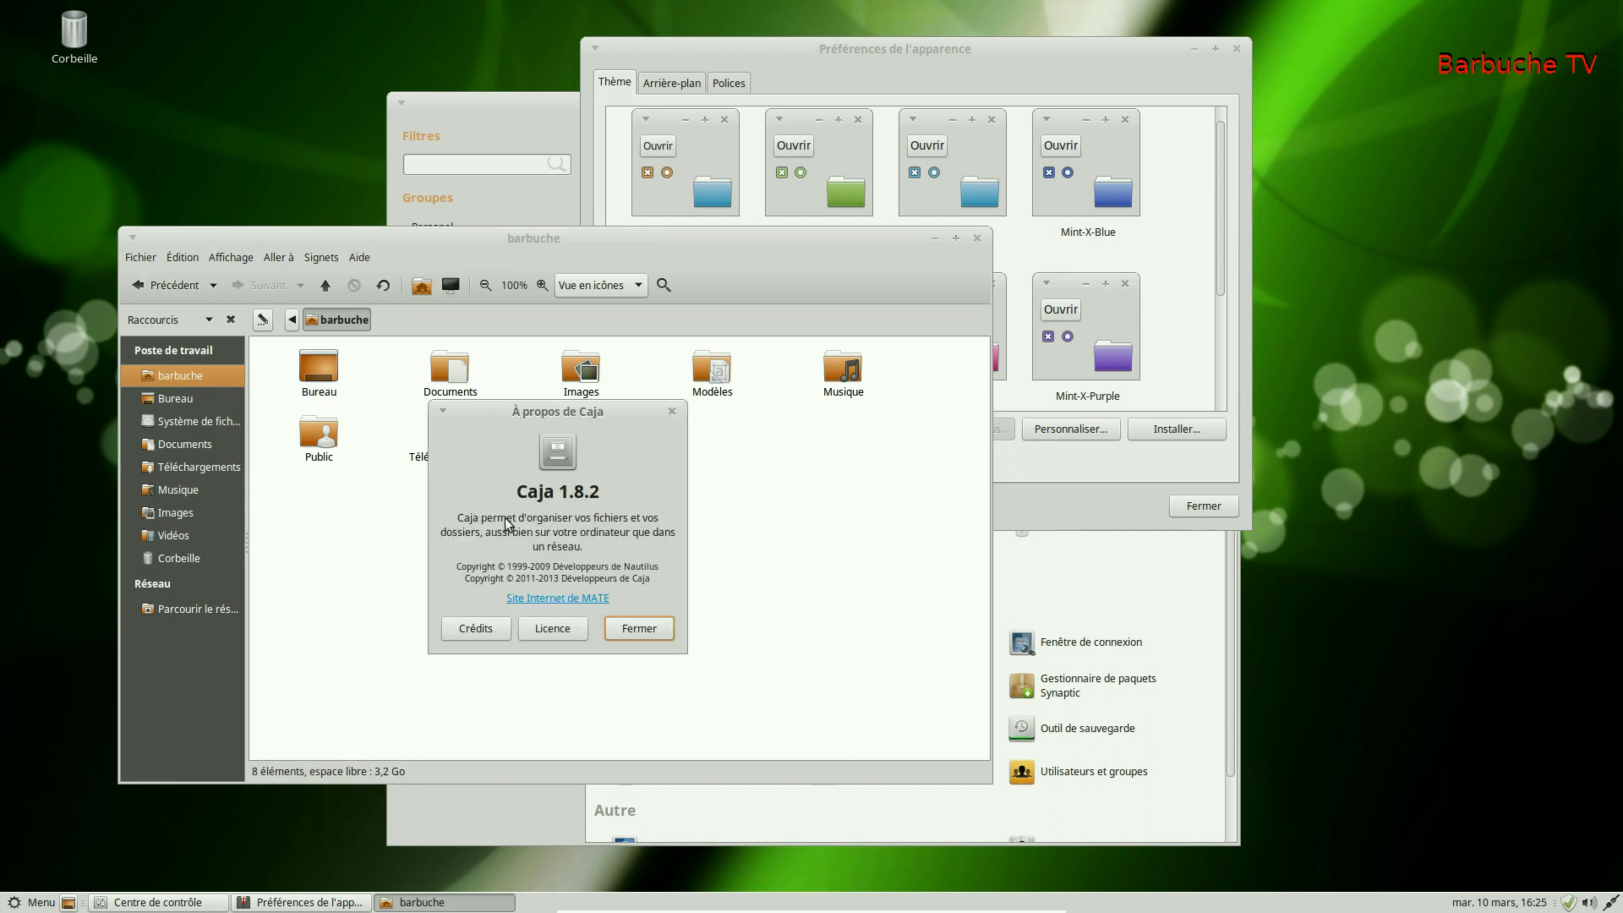
{"action": "left_click", "coordinate": [670, 630]}
{"action": "left_click_drag", "start_coordinate": [564, 239], "coordinate": [689, 320]}
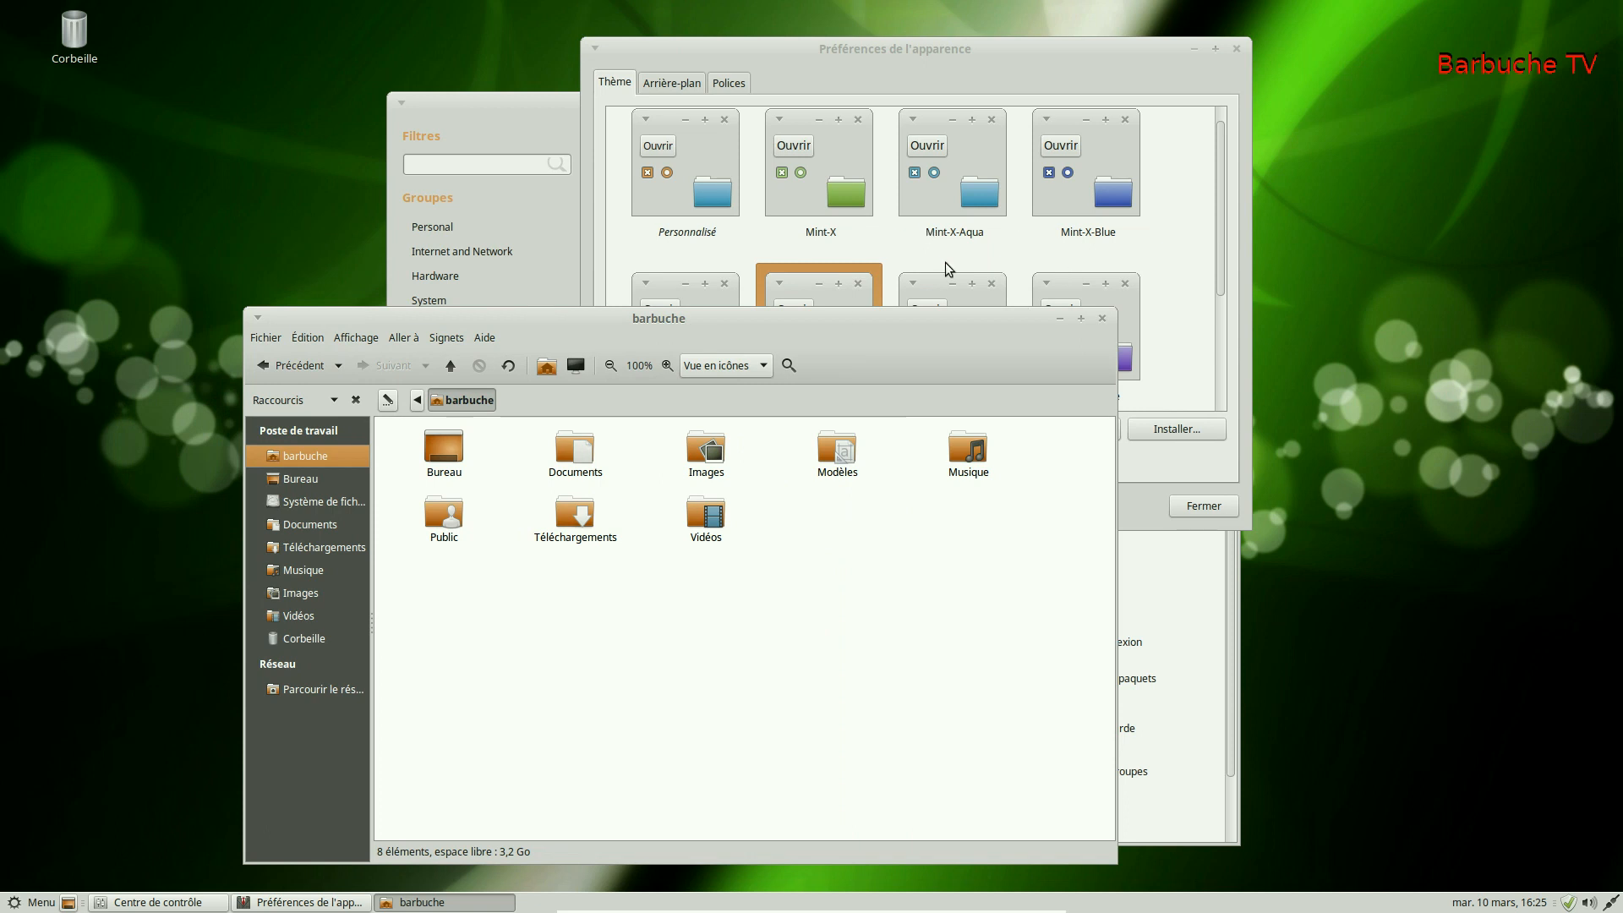
Step: Switch the desktop theme to Mint-X and on to Mint-X-Aqua, and bring the home folder window to the front
{"action": "left_click", "coordinate": [805, 164]}
{"action": "left_click", "coordinate": [830, 191]}
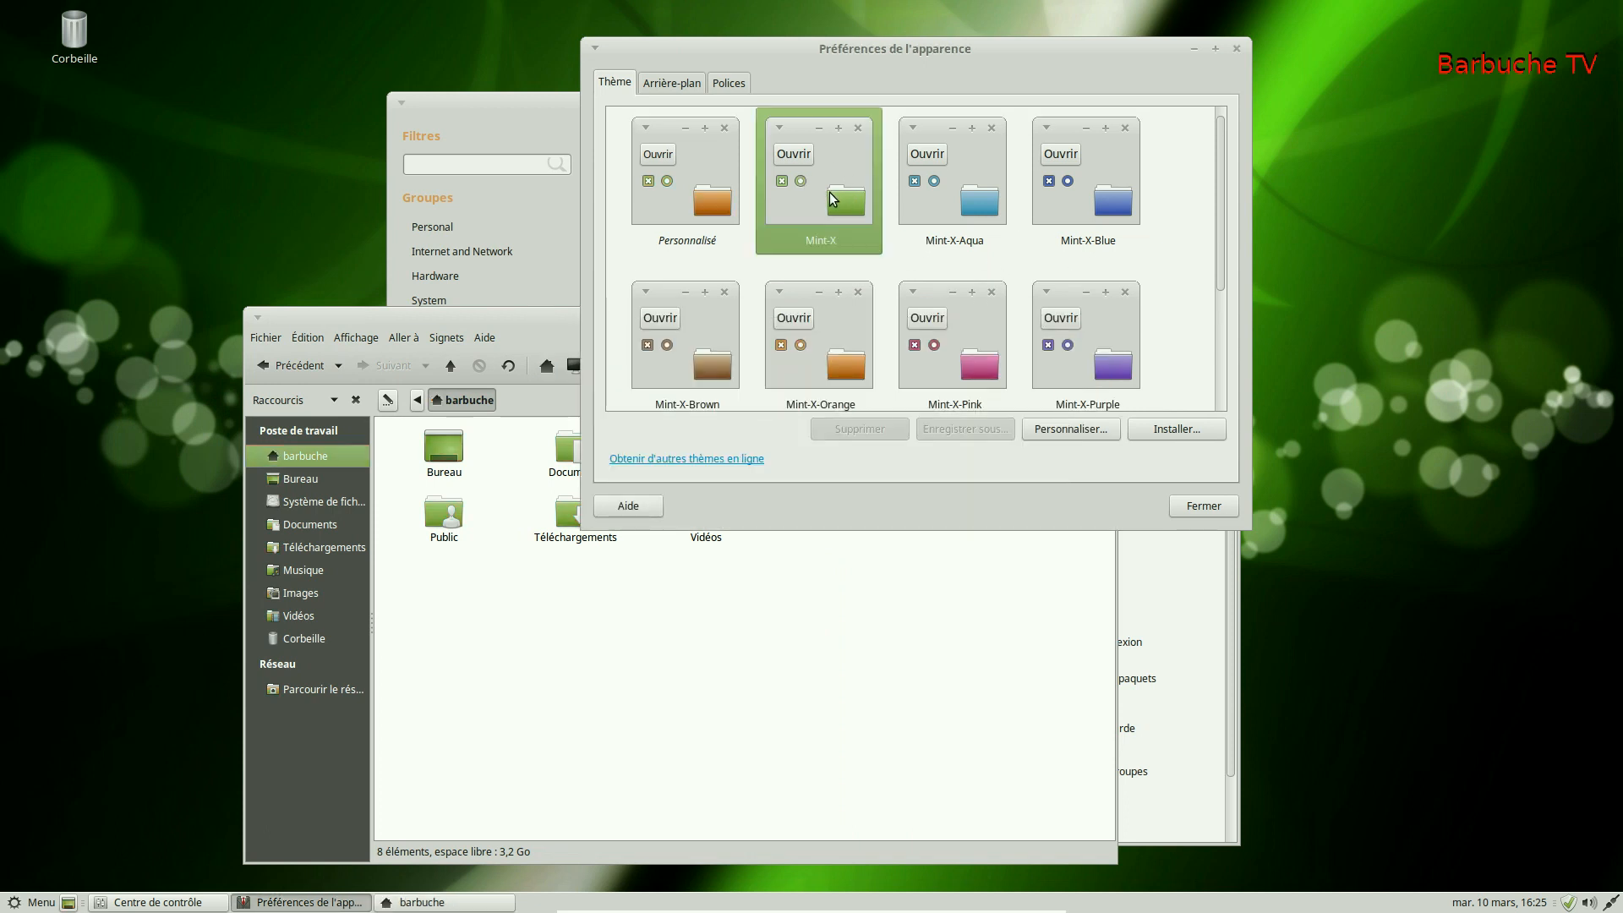
{"action": "left_click", "coordinate": [930, 203]}
{"action": "left_click", "coordinate": [716, 665]}
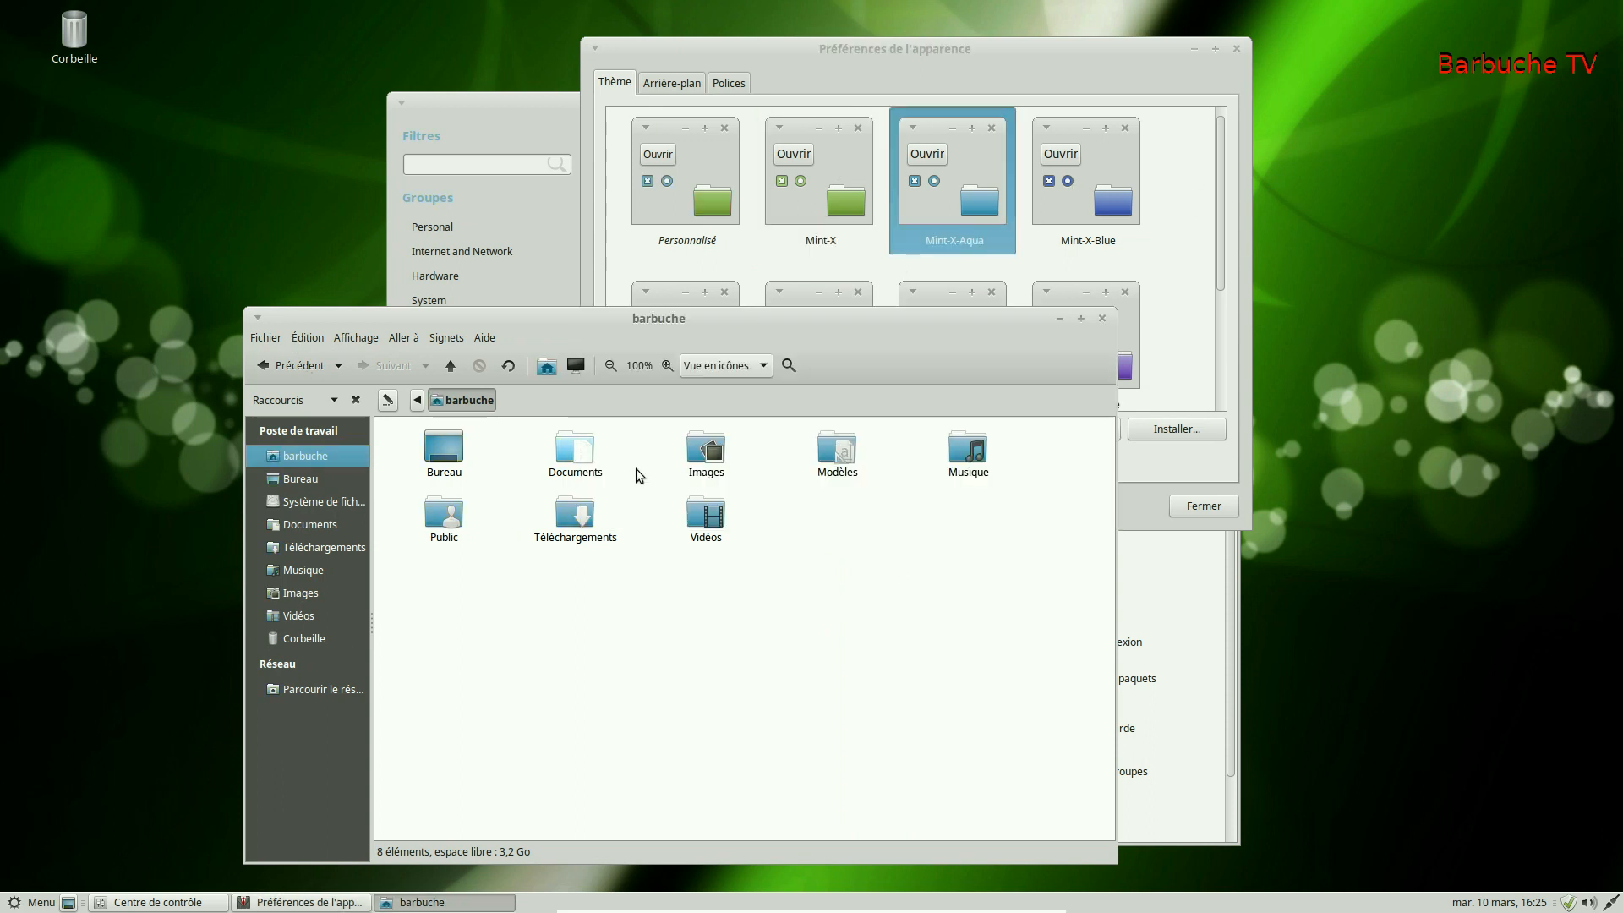
Step: Change the colour of the Documents folder to red (Rouge)
{"action": "right_click", "coordinate": [566, 449]}
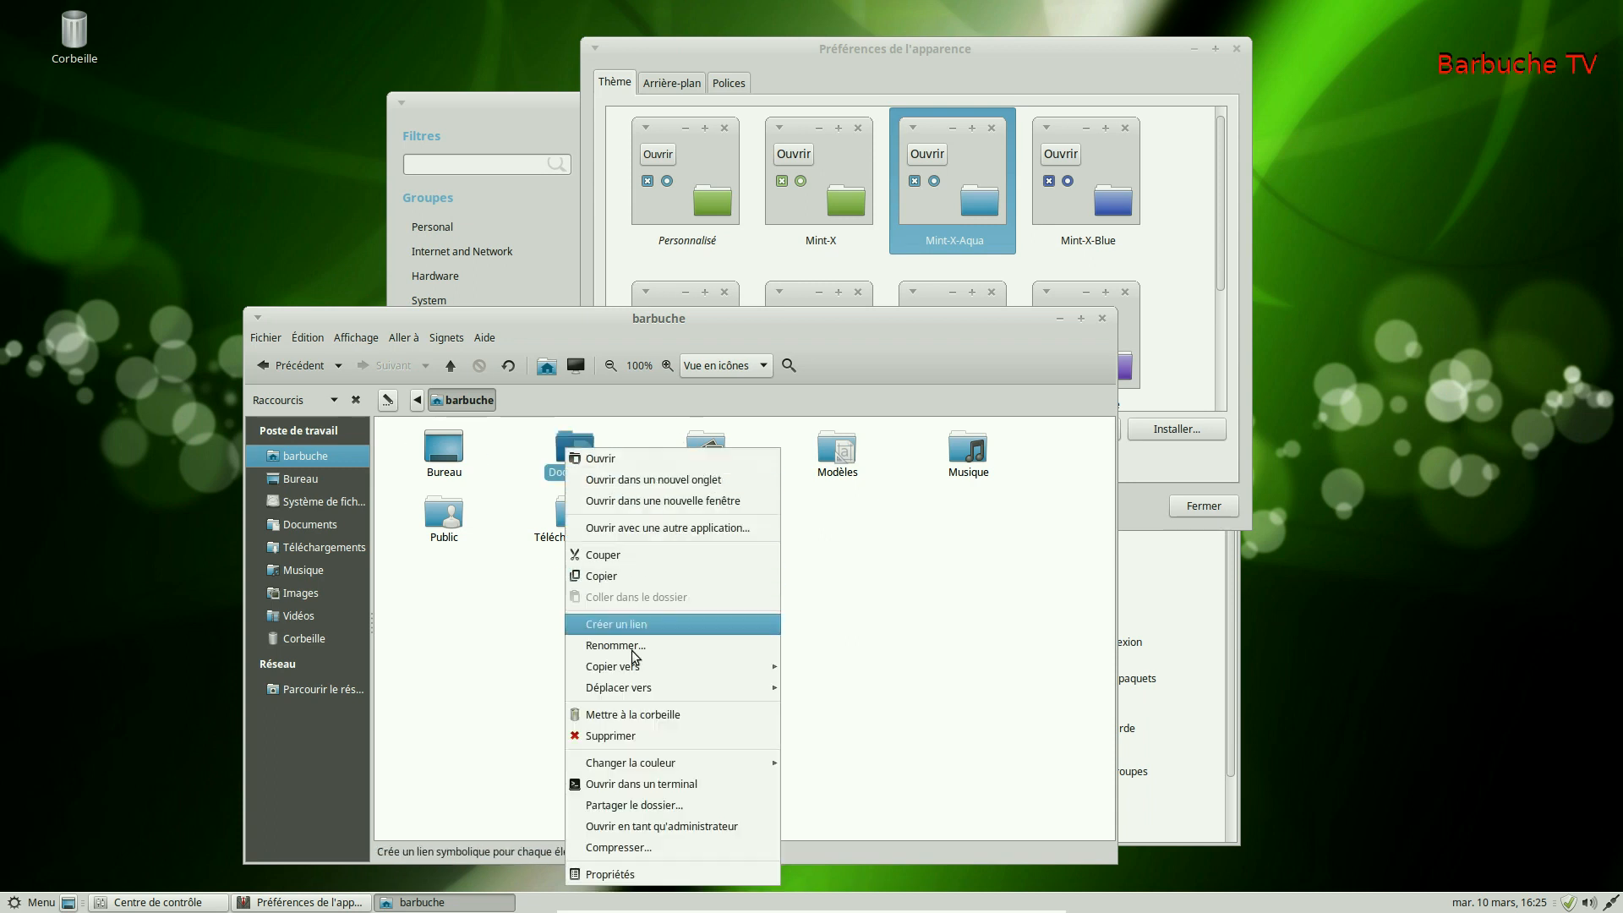
{"action": "mouse_move", "coordinate": [662, 767]}
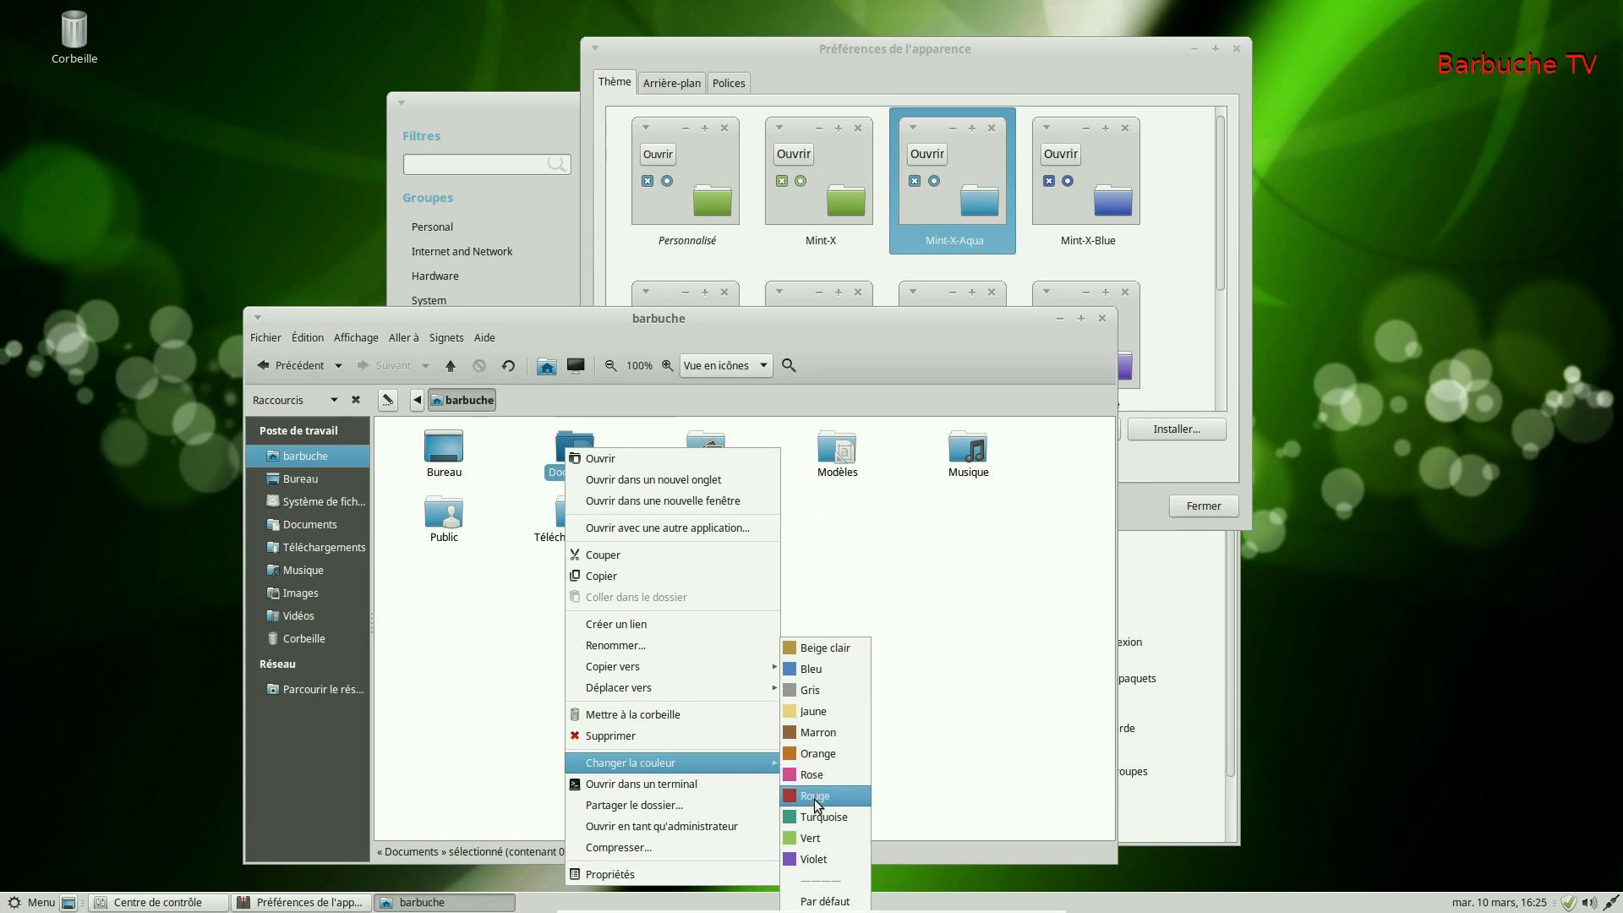
{"action": "left_click", "coordinate": [817, 797]}
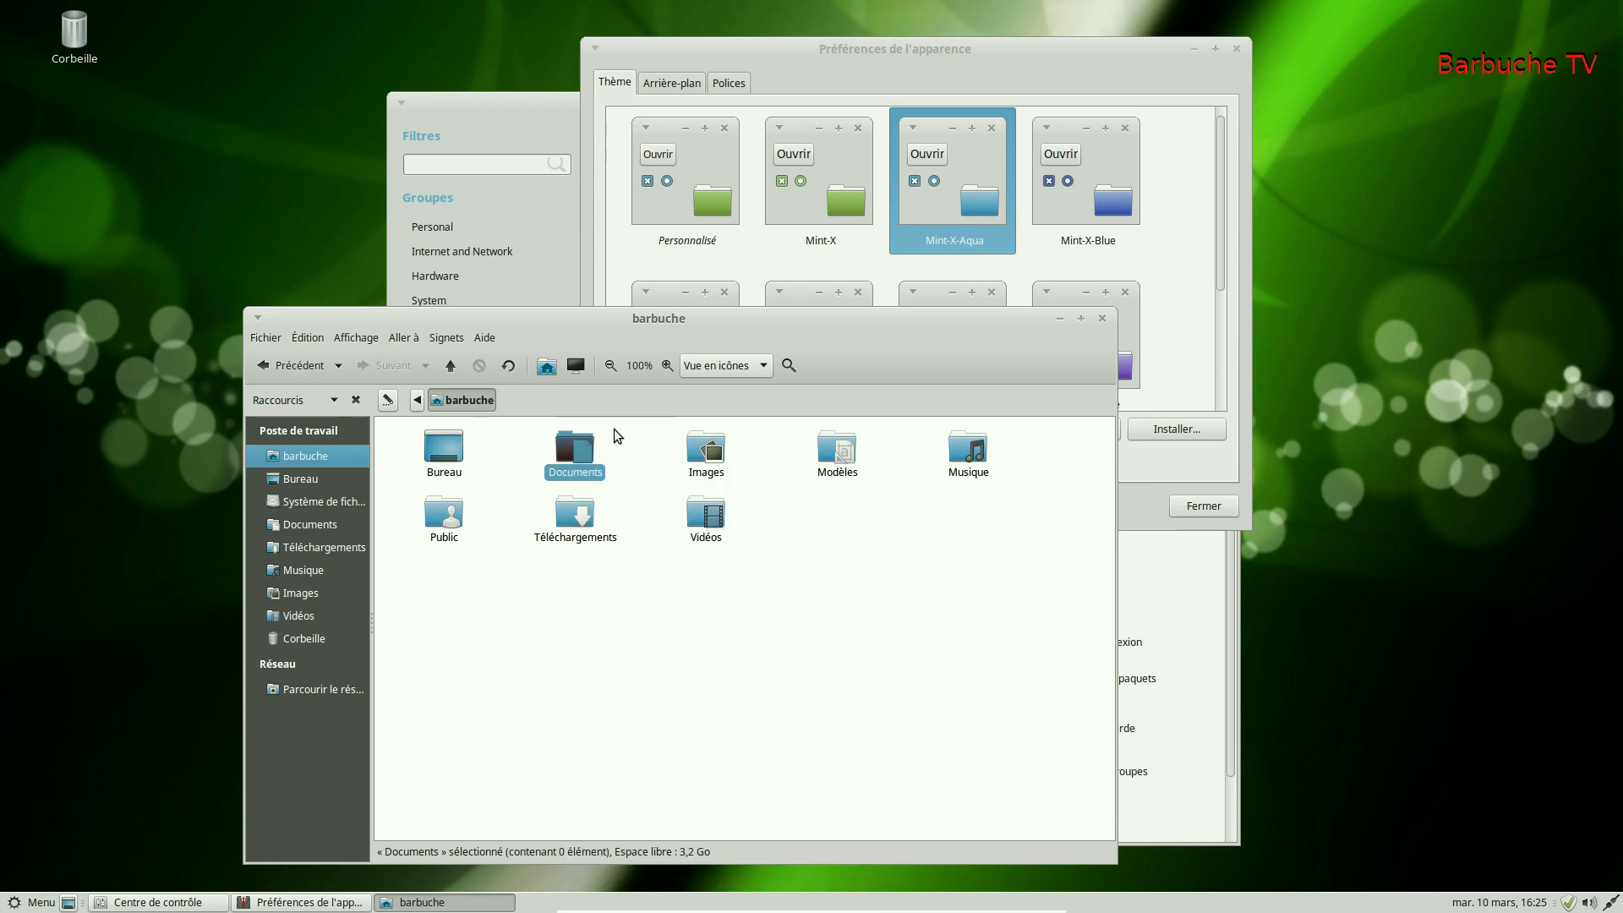
Step: Review the folder colours available for the Documents folder and clear the selection
{"action": "left_click", "coordinate": [644, 607]}
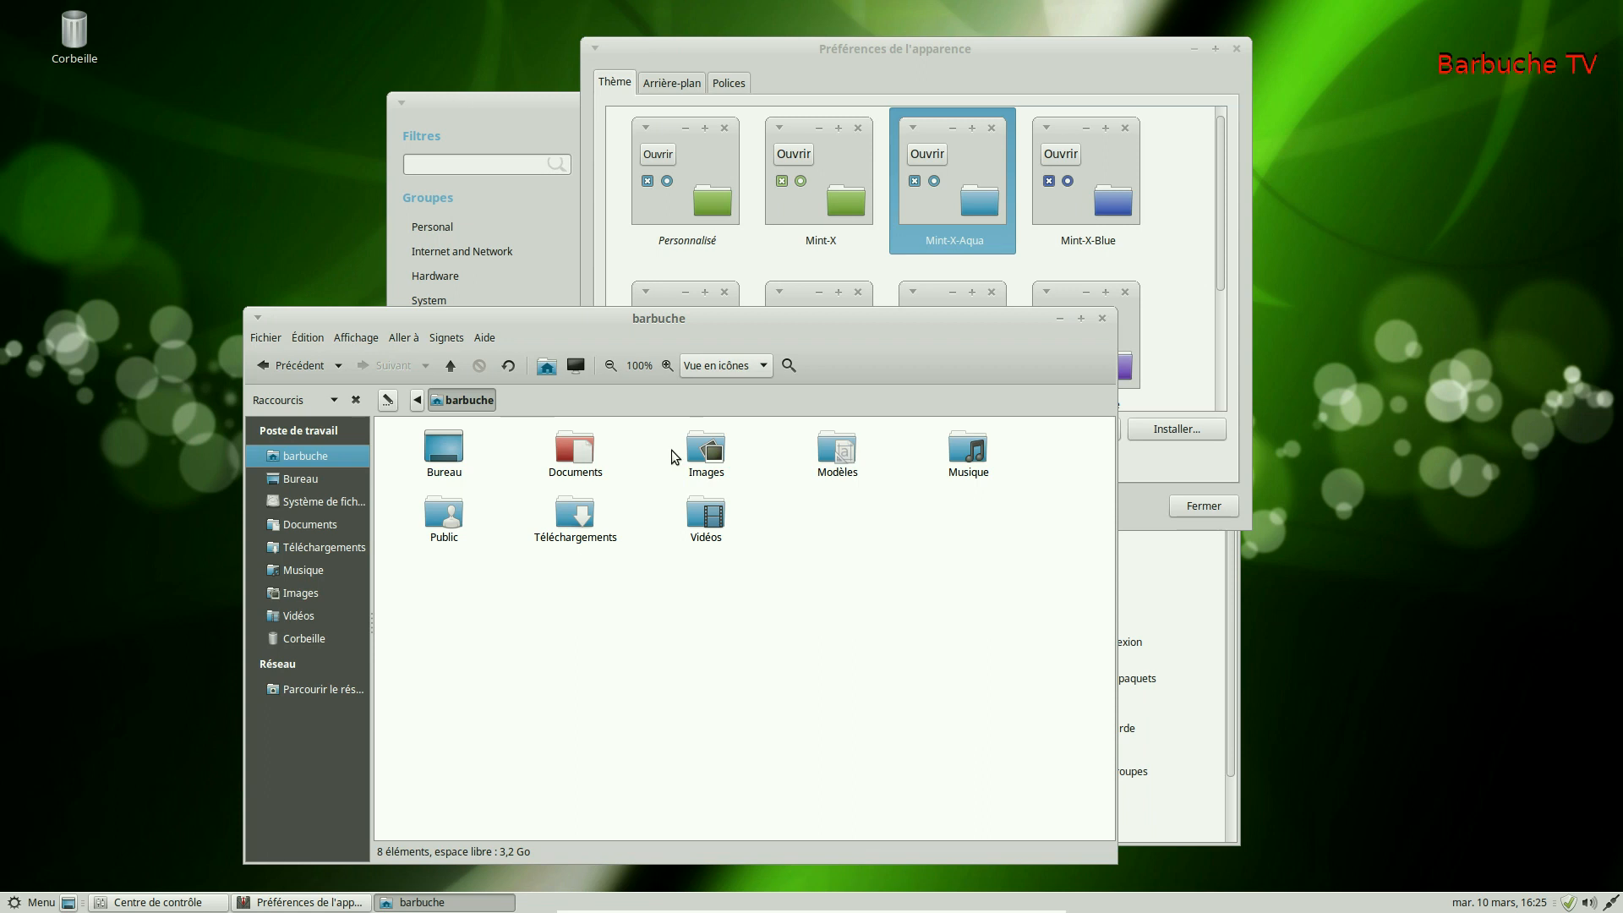
{"action": "right_click", "coordinate": [560, 458]}
{"action": "mouse_move", "coordinate": [676, 773]}
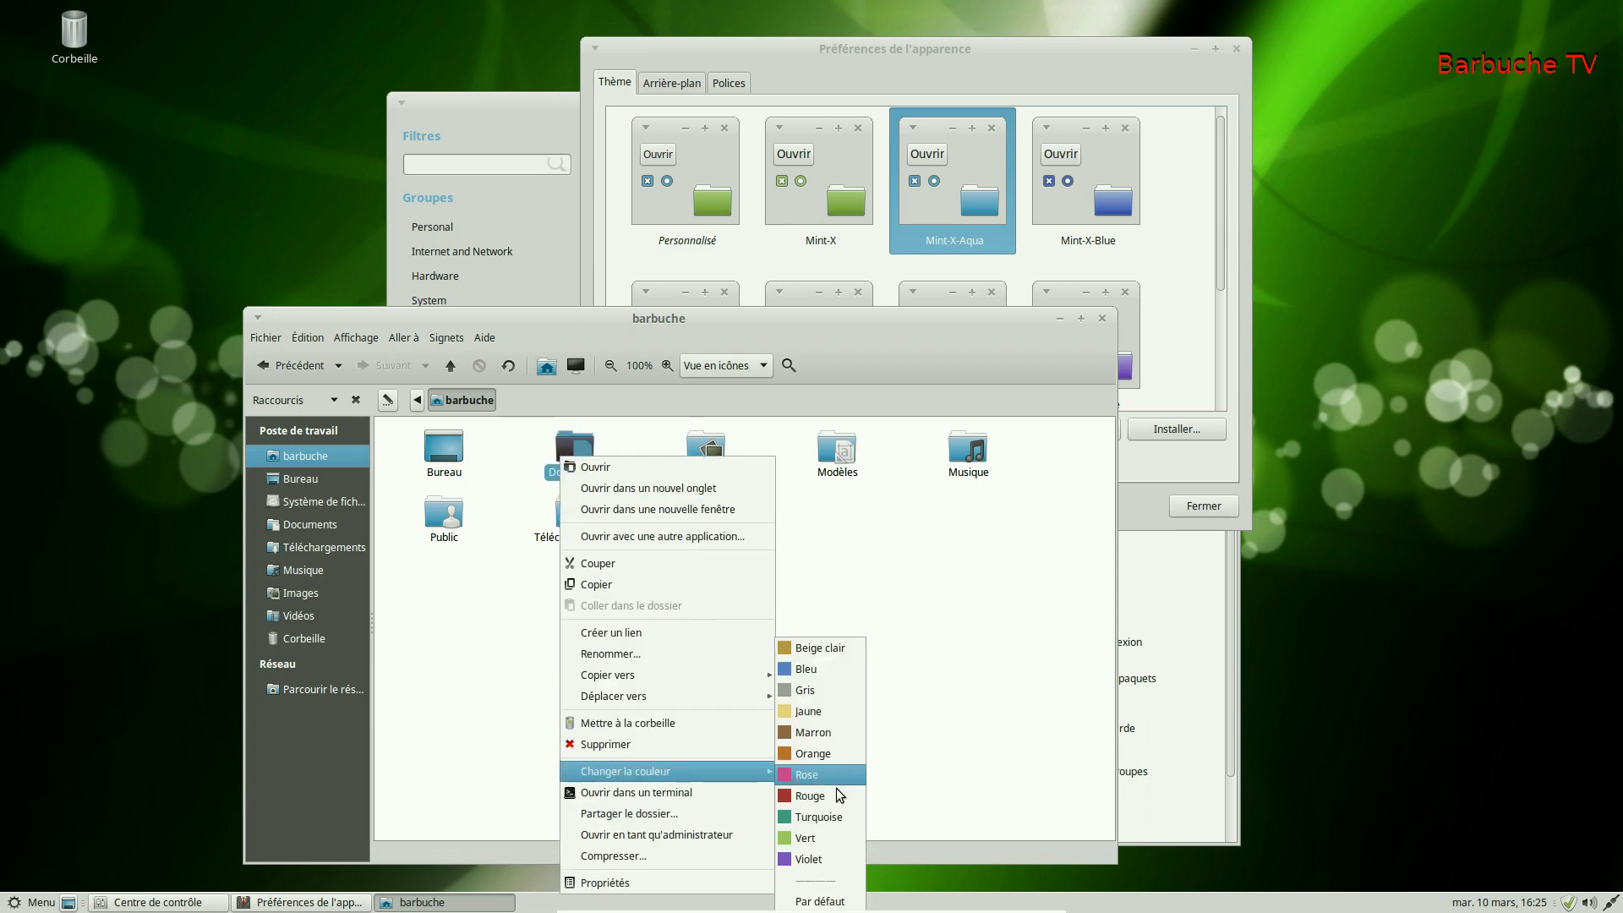
{"action": "left_click", "coordinate": [807, 669]}
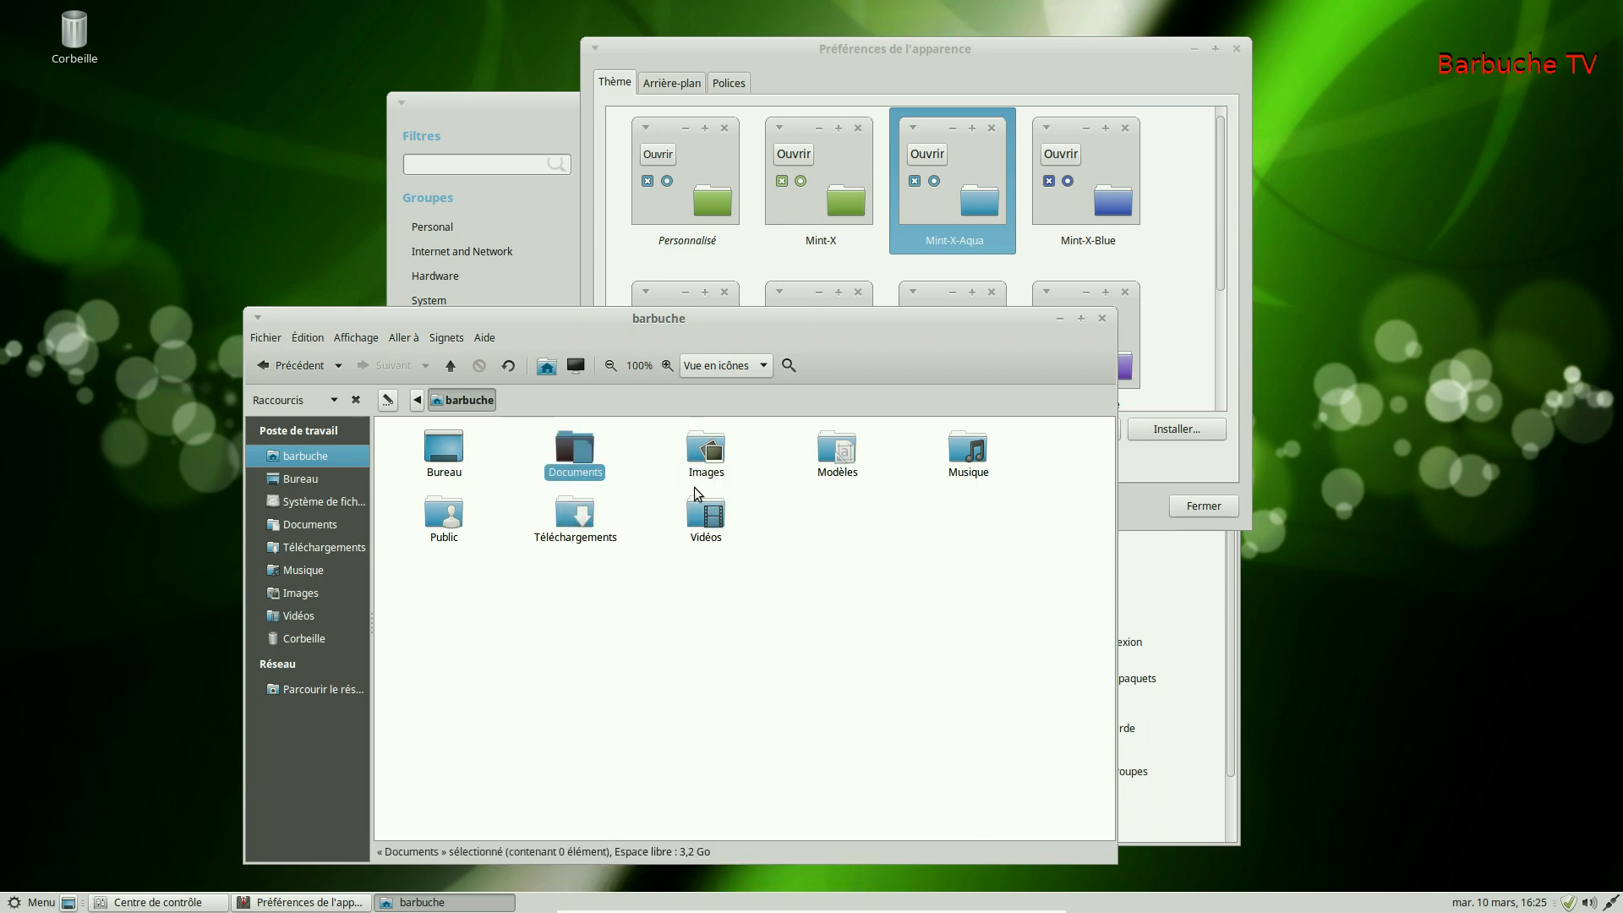
{"action": "left_click", "coordinate": [769, 621]}
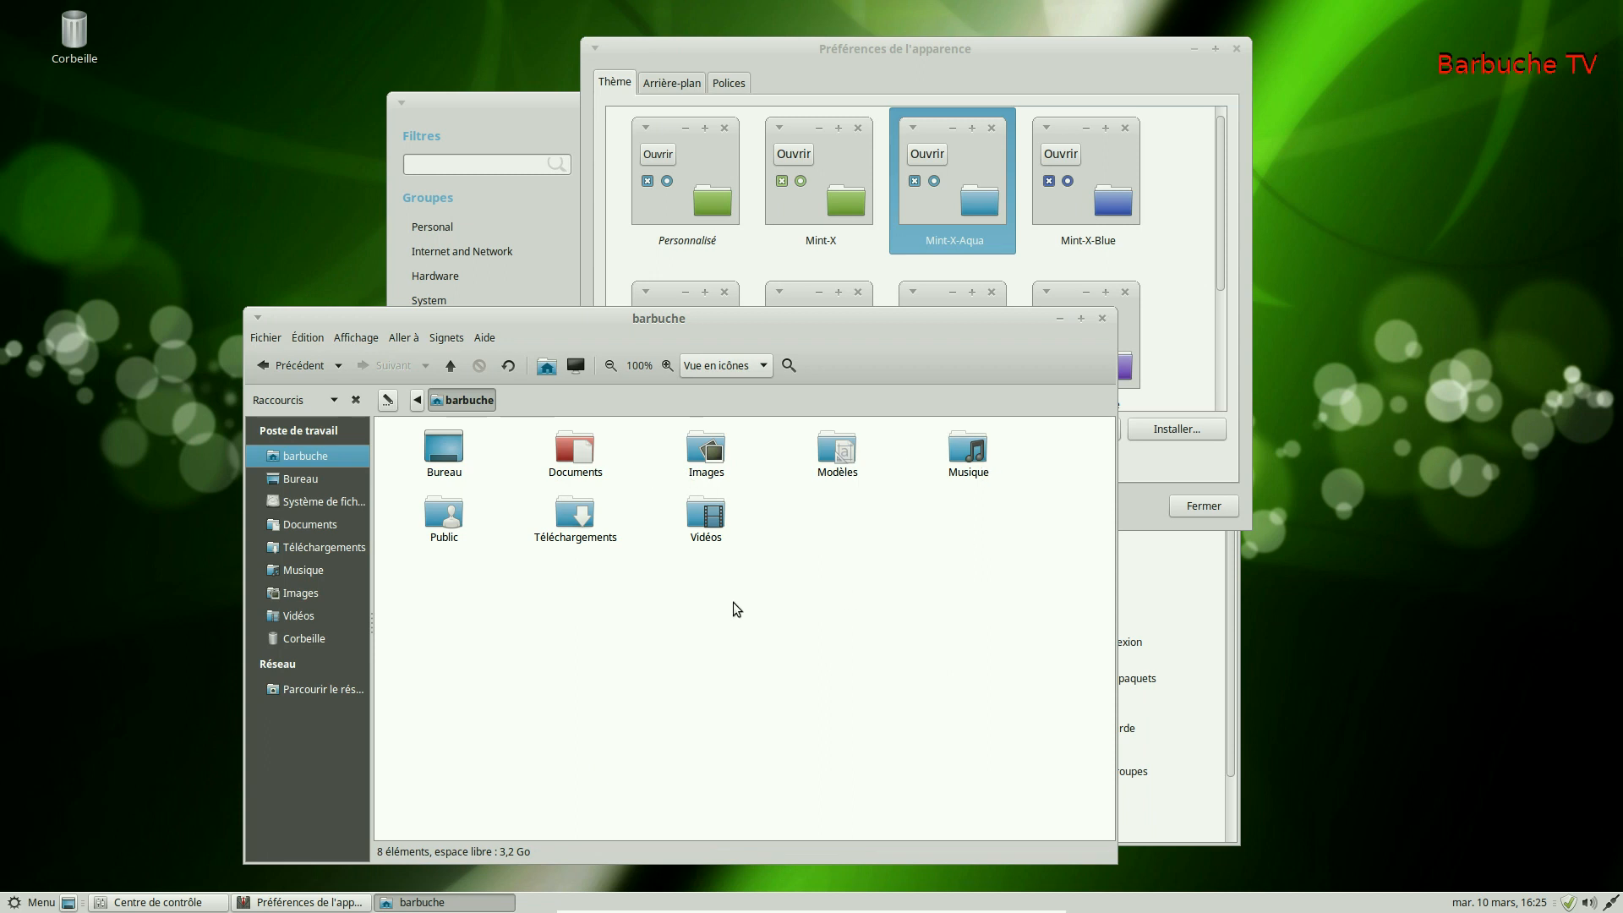
Step: Add the Argent emblem to the Documents folder through its properties, and close the properties and the home folder window
{"action": "right_click", "coordinate": [580, 457]}
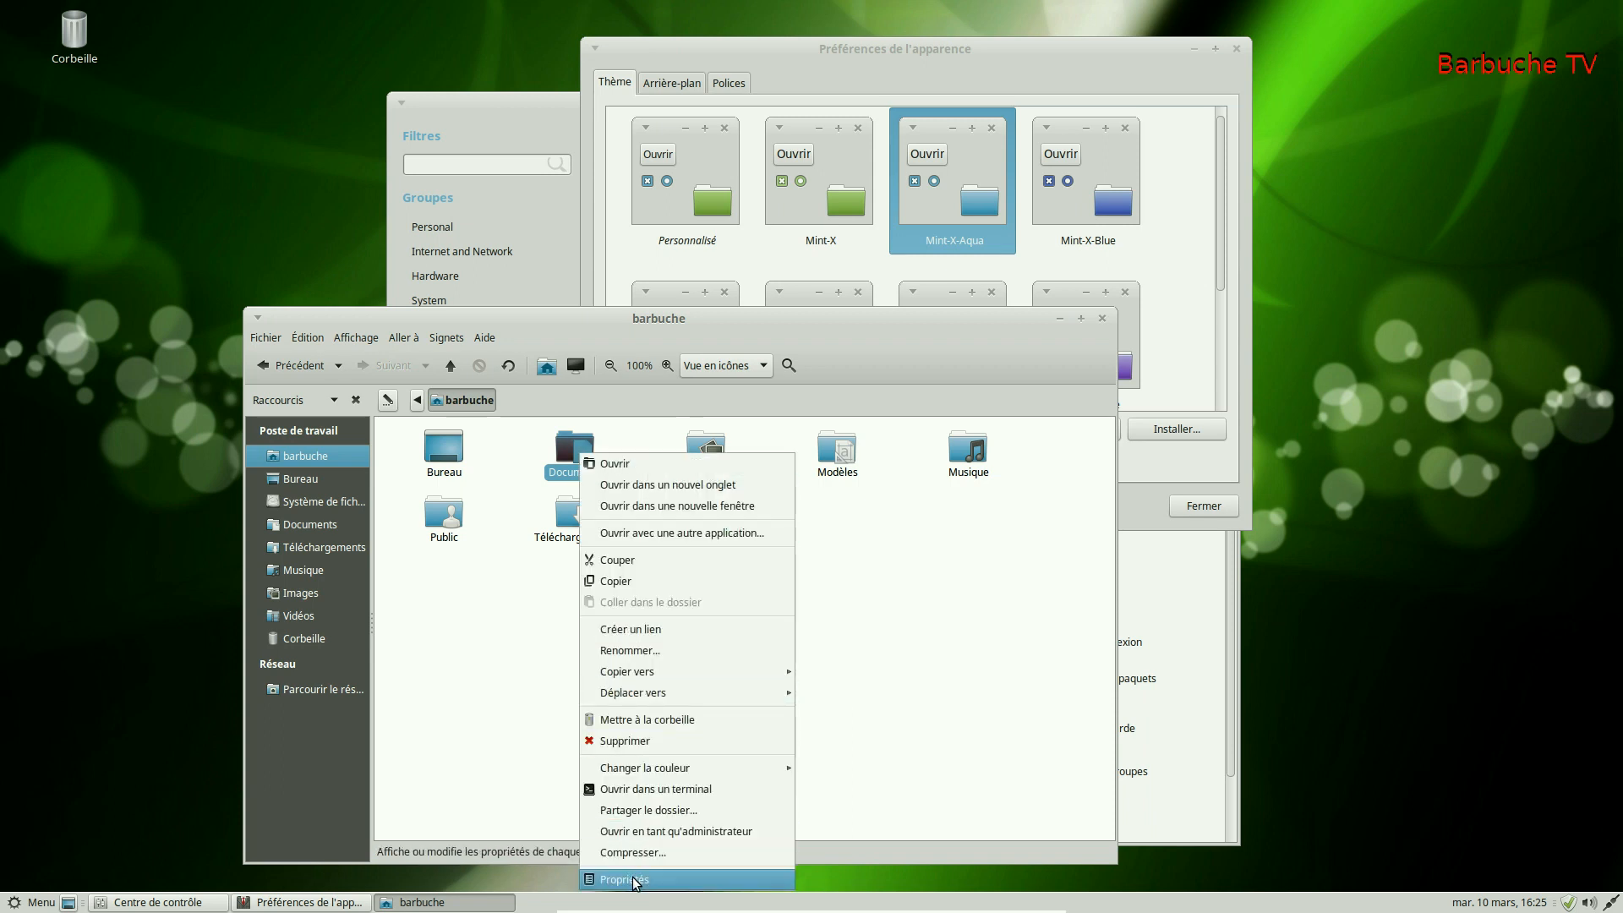
{"action": "left_click", "coordinate": [617, 877]}
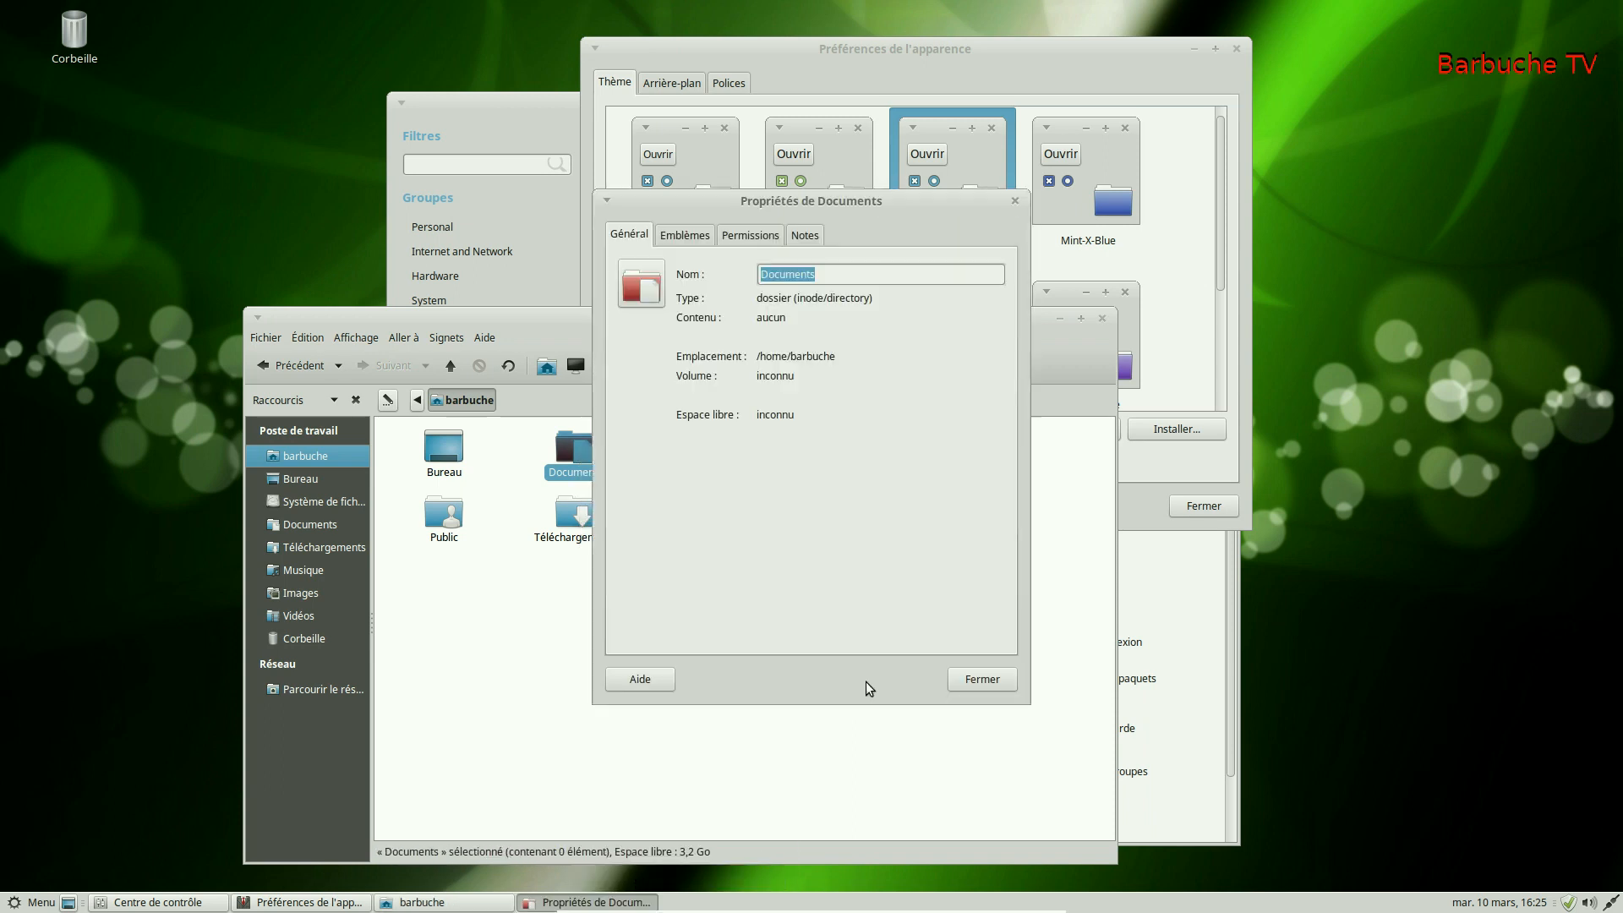
{"action": "left_click", "coordinate": [700, 243]}
{"action": "left_click_drag", "start_coordinate": [795, 202], "coordinate": [915, 355]}
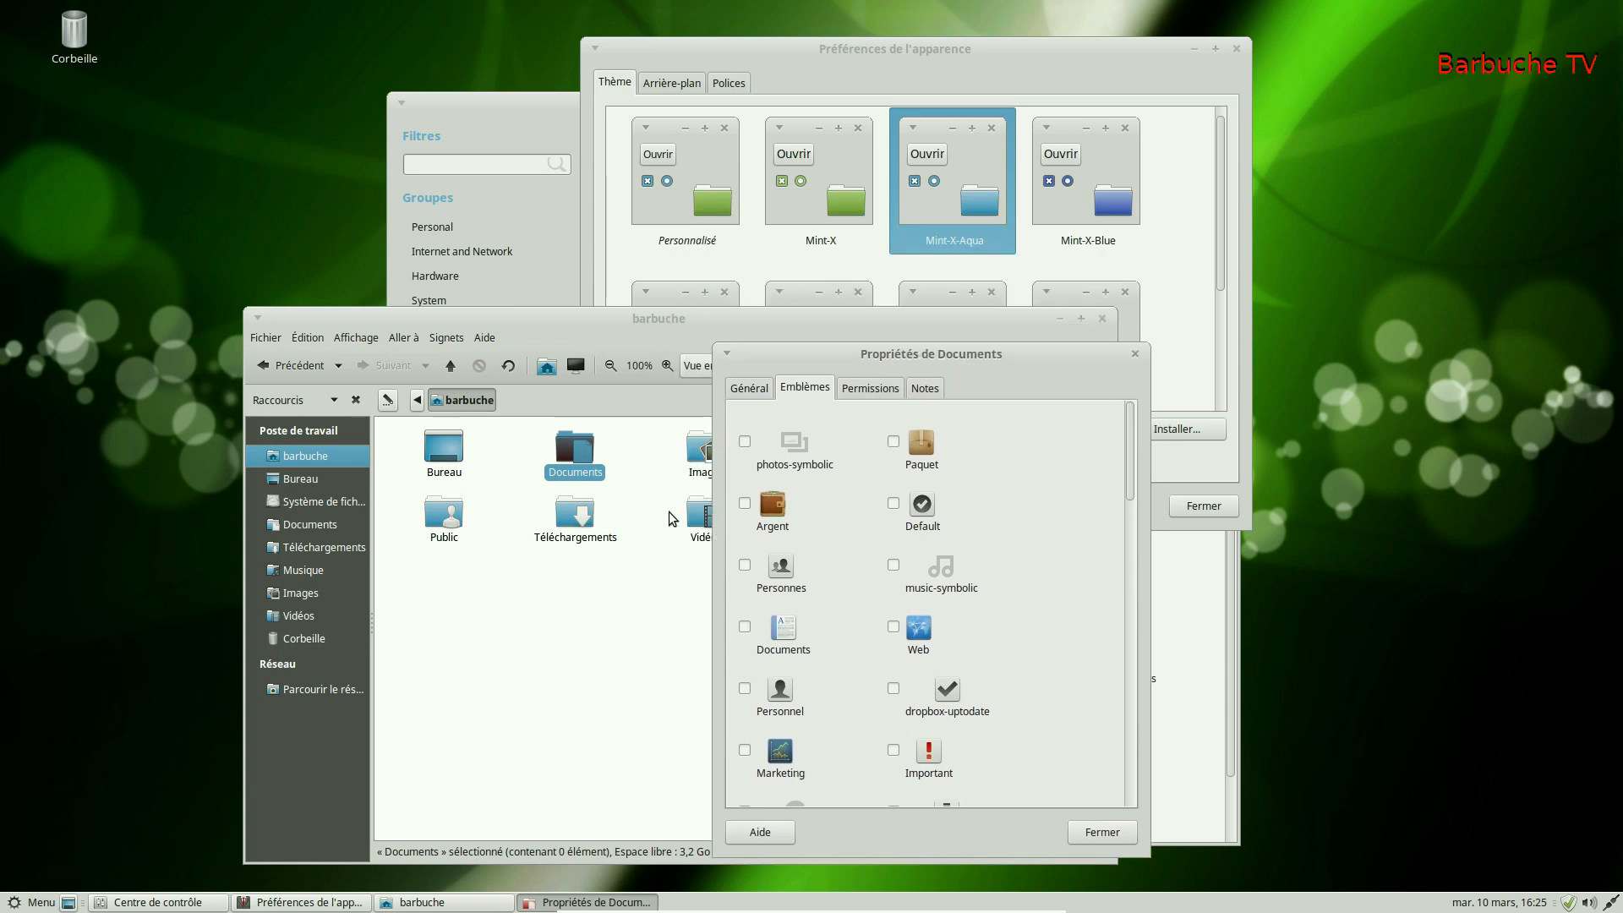
{"action": "left_click", "coordinate": [747, 502]}
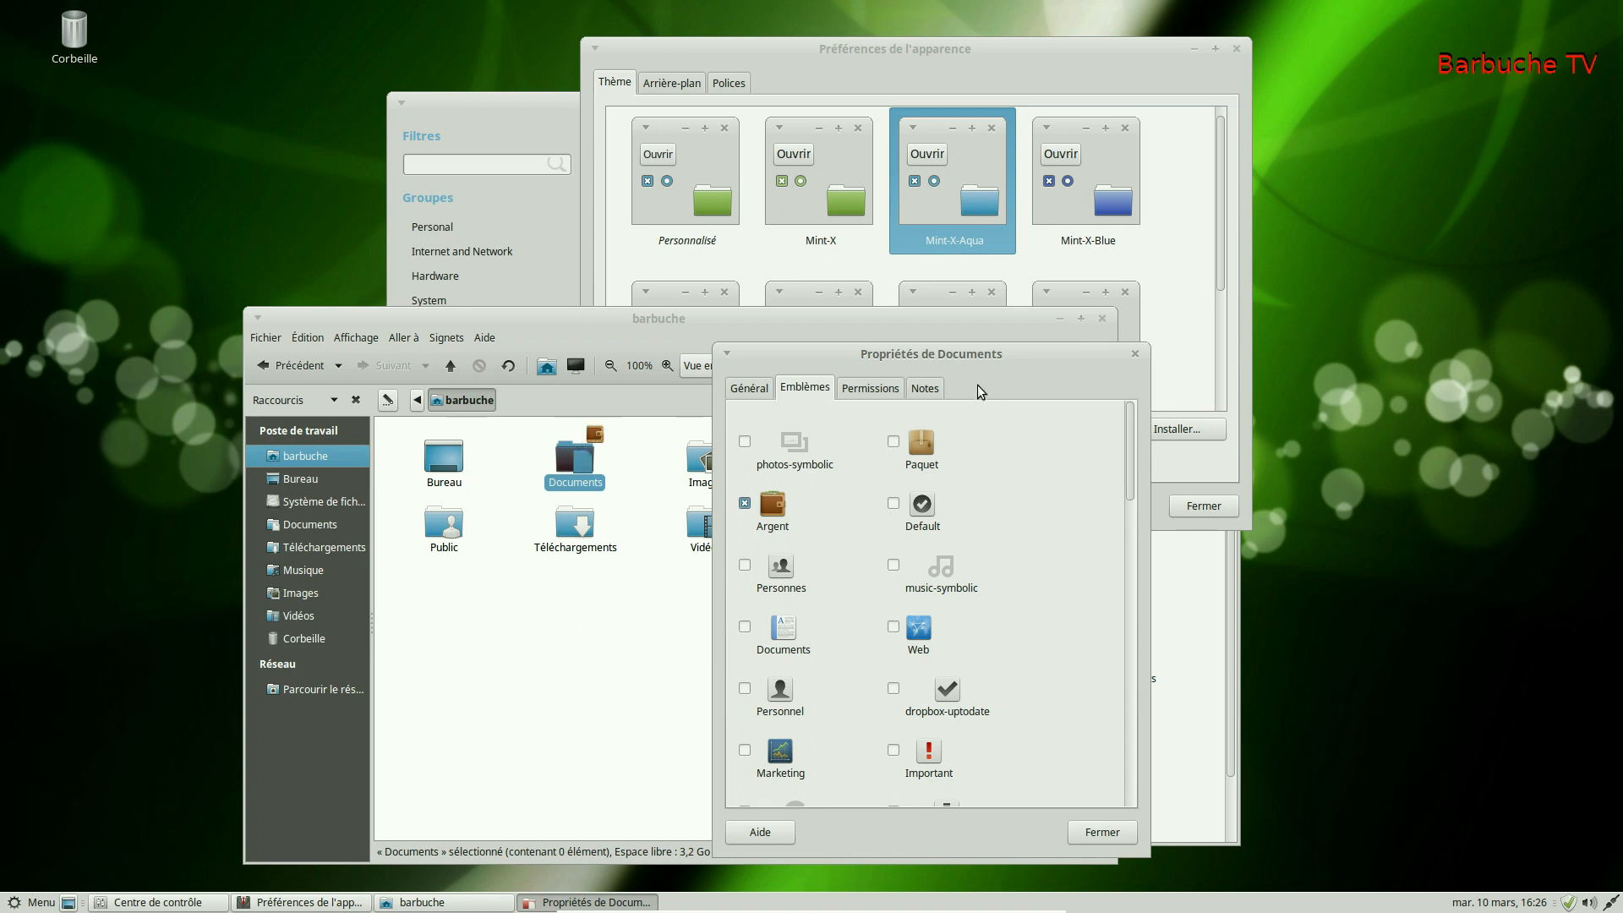
{"action": "left_click", "coordinate": [1102, 831]}
{"action": "left_click", "coordinate": [529, 458]}
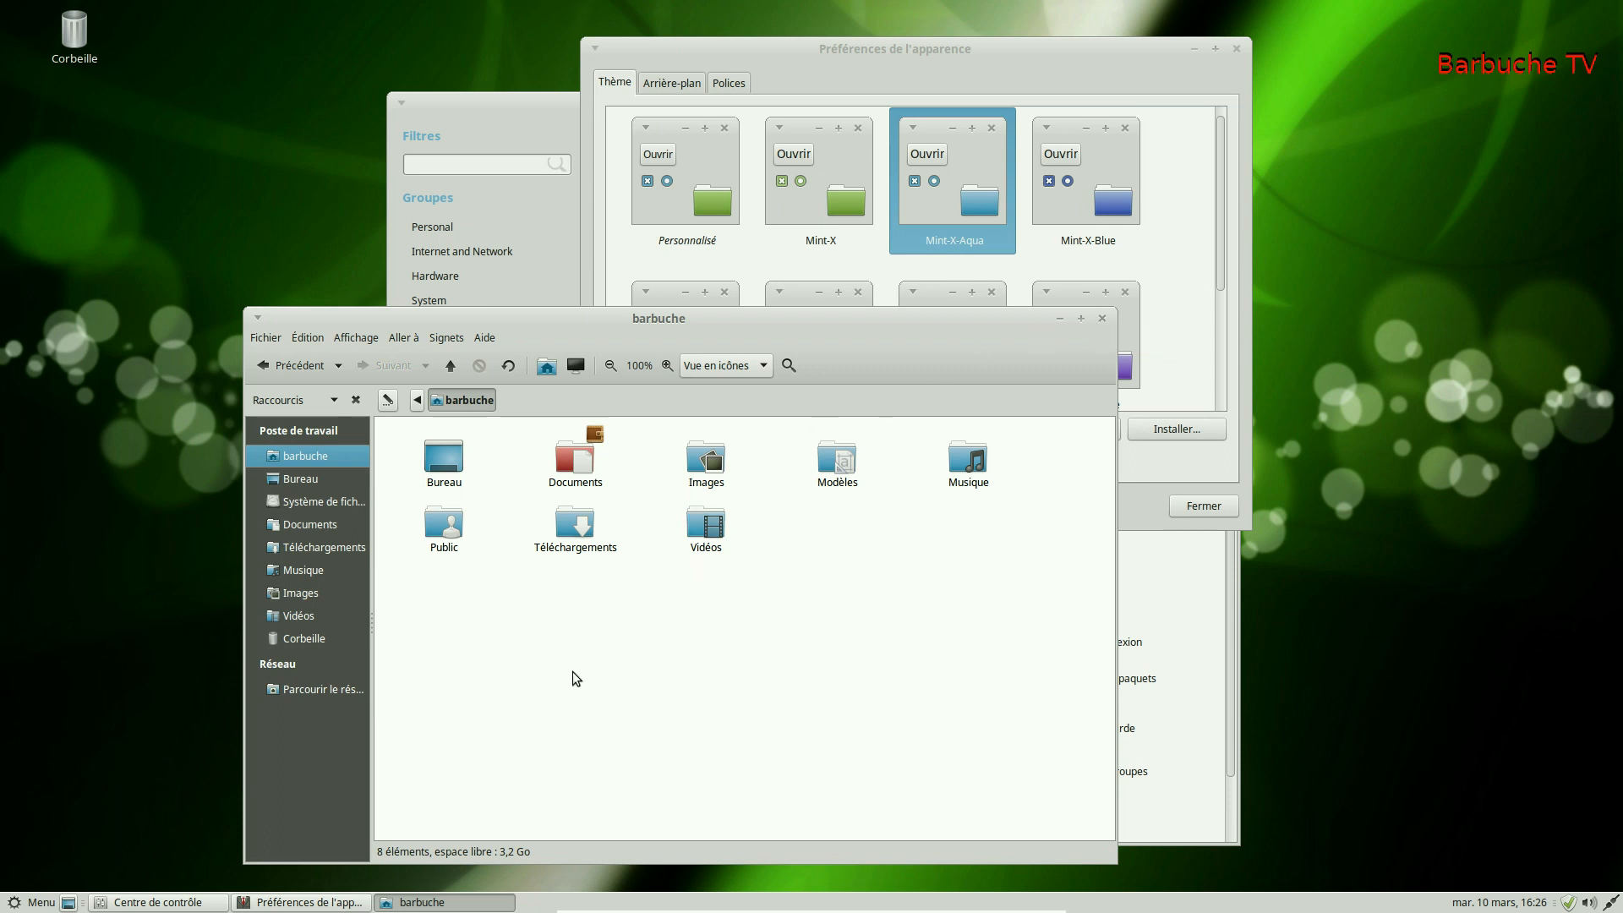
{"action": "left_click", "coordinate": [1103, 320]}
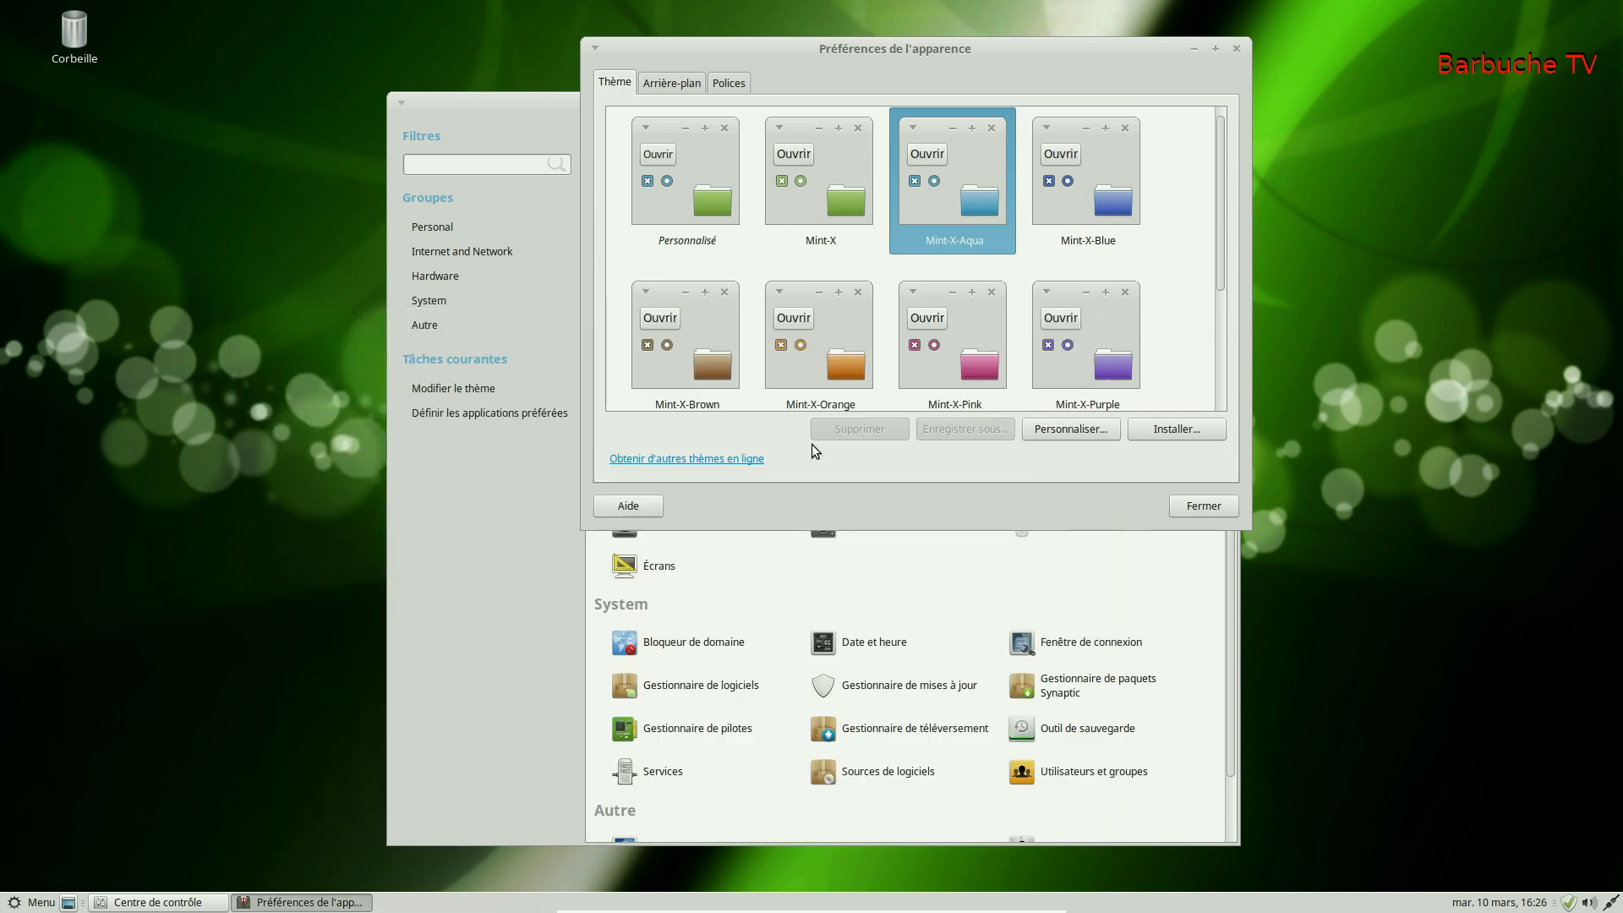
Step: Show the desktop background settings, move the preferences over the control centre and apply the turquoise water wallpaper with the boat hull
{"action": "left_click", "coordinate": [672, 82]}
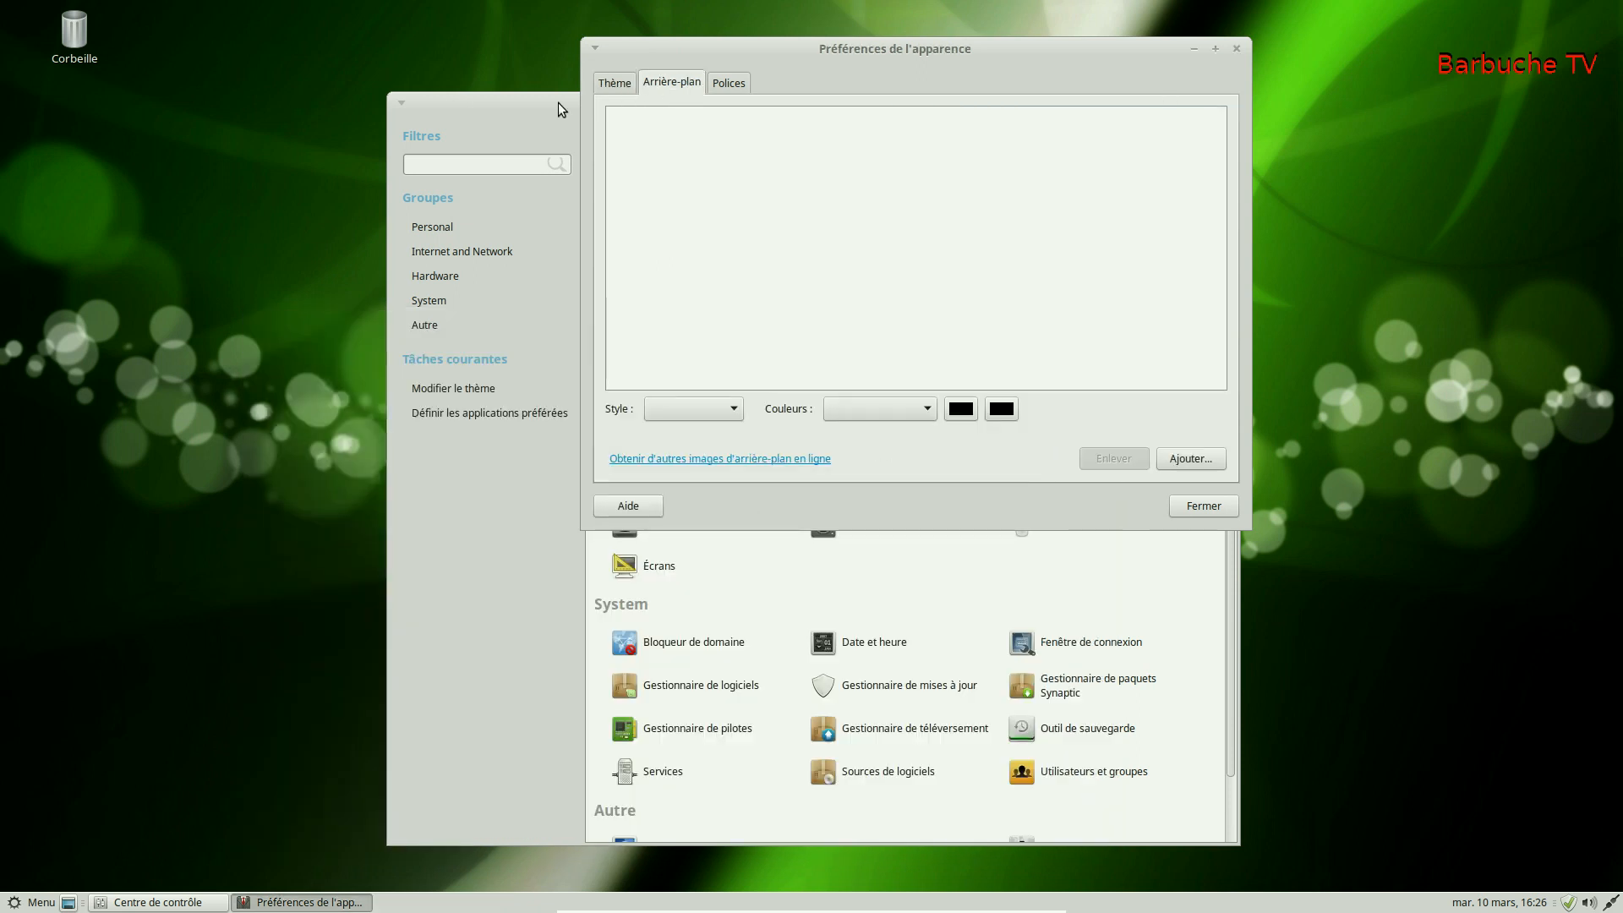
{"action": "left_click_drag", "start_coordinate": [918, 51], "coordinate": [754, 184]}
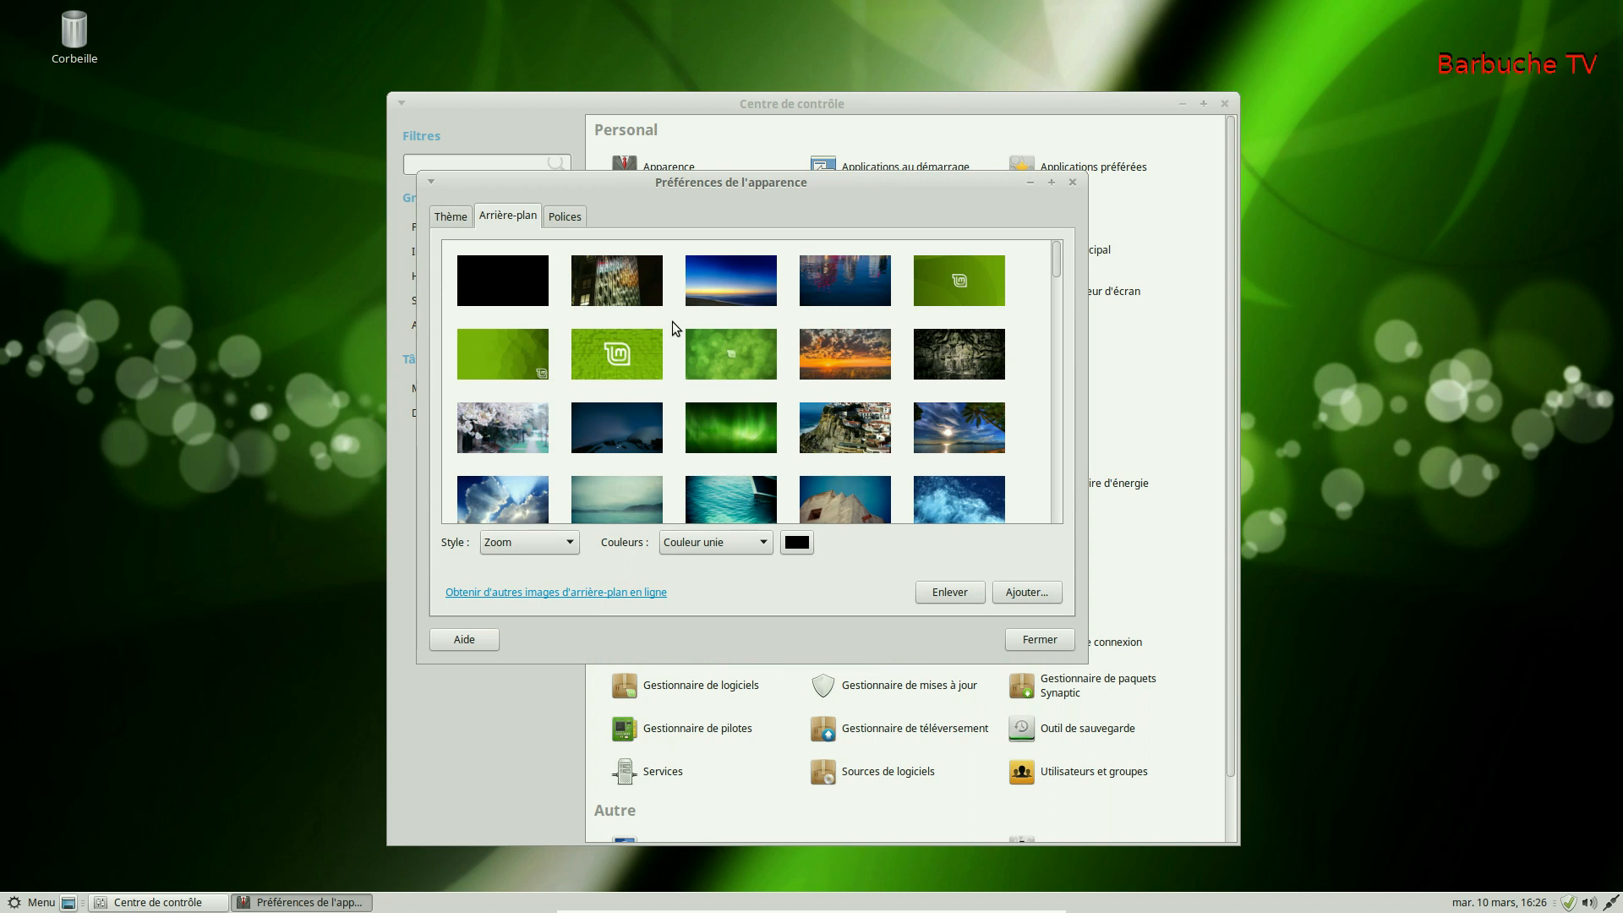
{"action": "scroll", "coordinate": [786, 338], "scroll_direction": "down", "scroll_amount": 2}
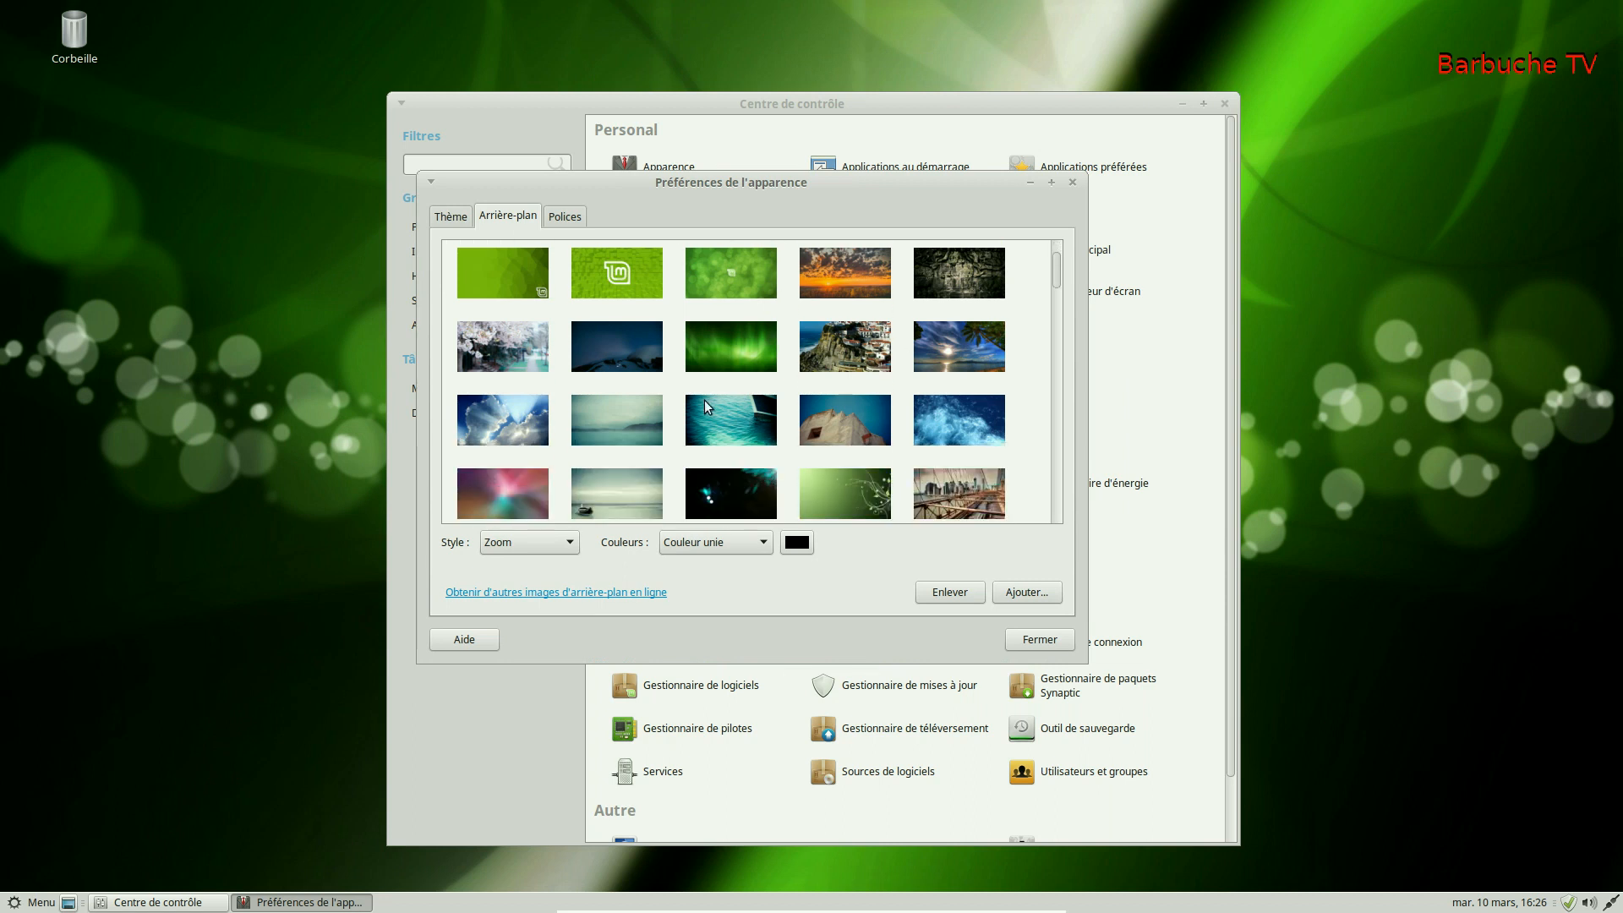
{"action": "left_click", "coordinate": [728, 394]}
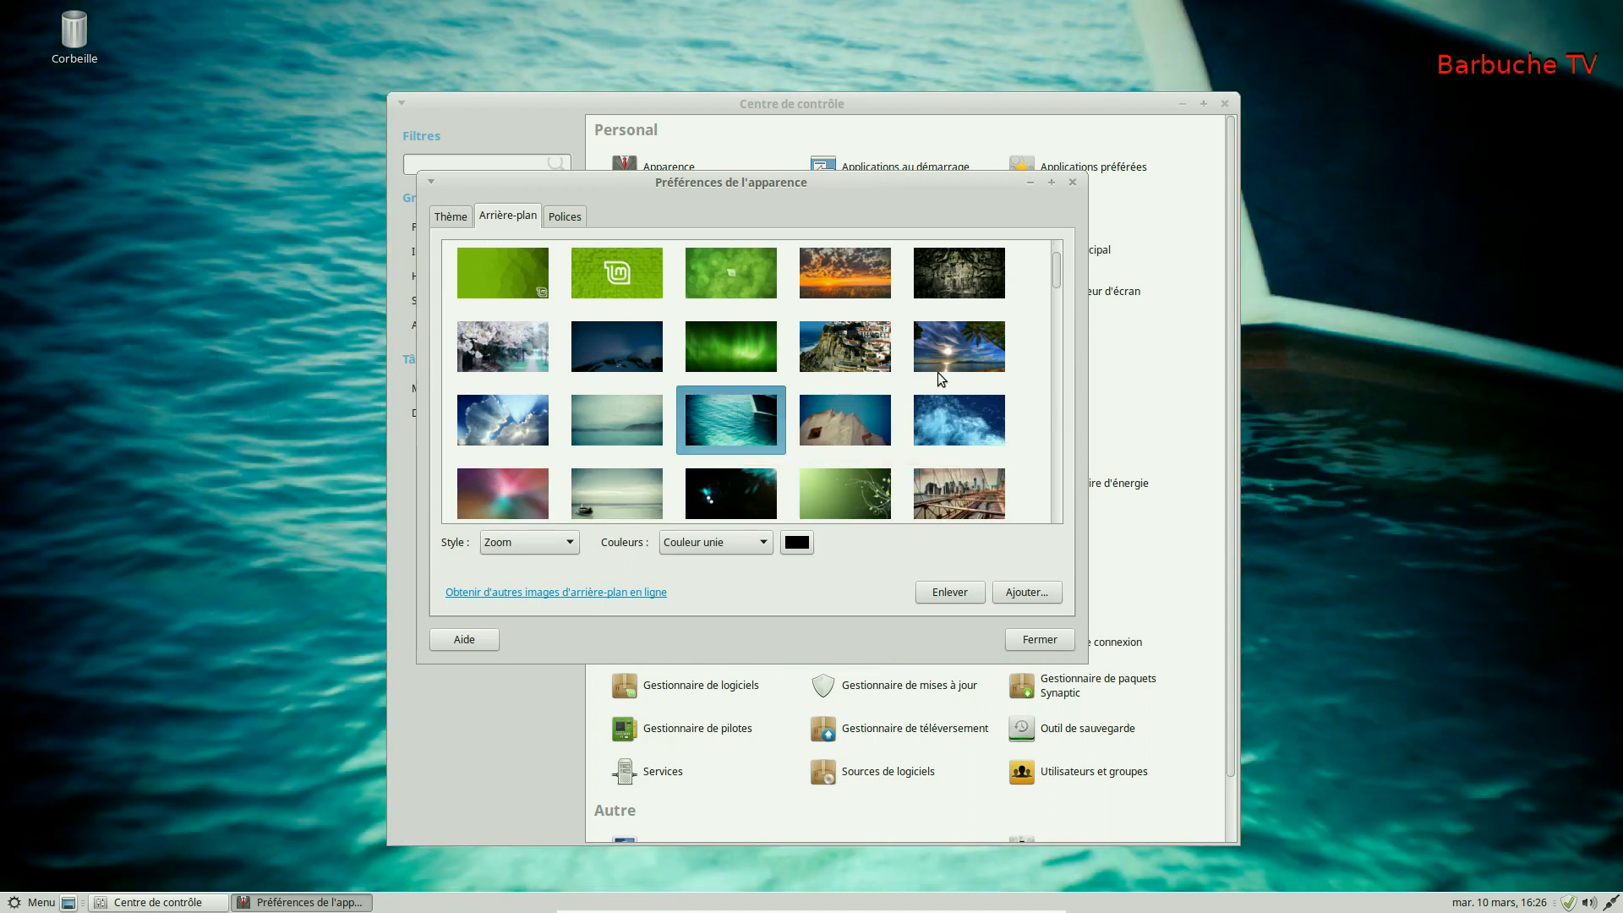
Step: Try several other wallpapers further down the background collection, including the blurred green gradient
{"action": "scroll", "coordinate": [939, 372], "scroll_direction": "down", "scroll_amount": 4}
{"action": "left_click", "coordinate": [845, 405]}
{"action": "scroll", "coordinate": [896, 422], "scroll_direction": "down", "scroll_amount": 5}
{"action": "left_click", "coordinate": [807, 347]}
{"action": "scroll", "coordinate": [693, 390], "scroll_direction": "down", "scroll_amount": 3}
{"action": "left_click", "coordinate": [598, 450]}
{"action": "scroll", "coordinate": [930, 427], "scroll_direction": "down", "scroll_amount": 4}
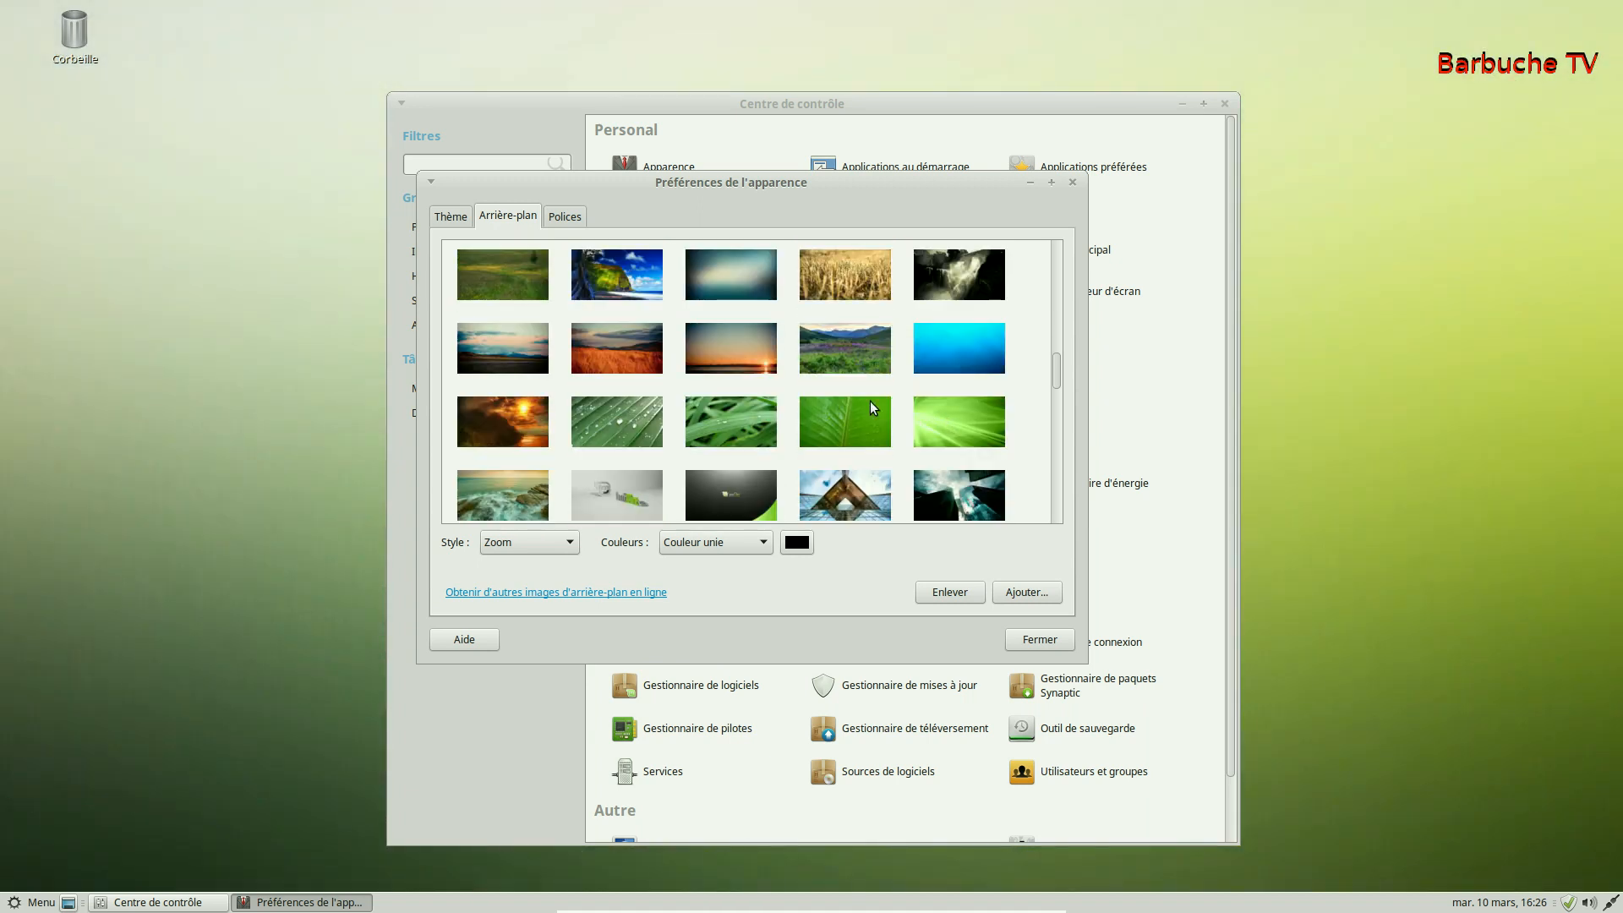
Step: Try the dark Linux Mint wallpaper with the green corner and the one with red willow branches over a lake
{"action": "left_click", "coordinate": [744, 487]}
{"action": "scroll", "coordinate": [899, 428], "scroll_direction": "down", "scroll_amount": 2}
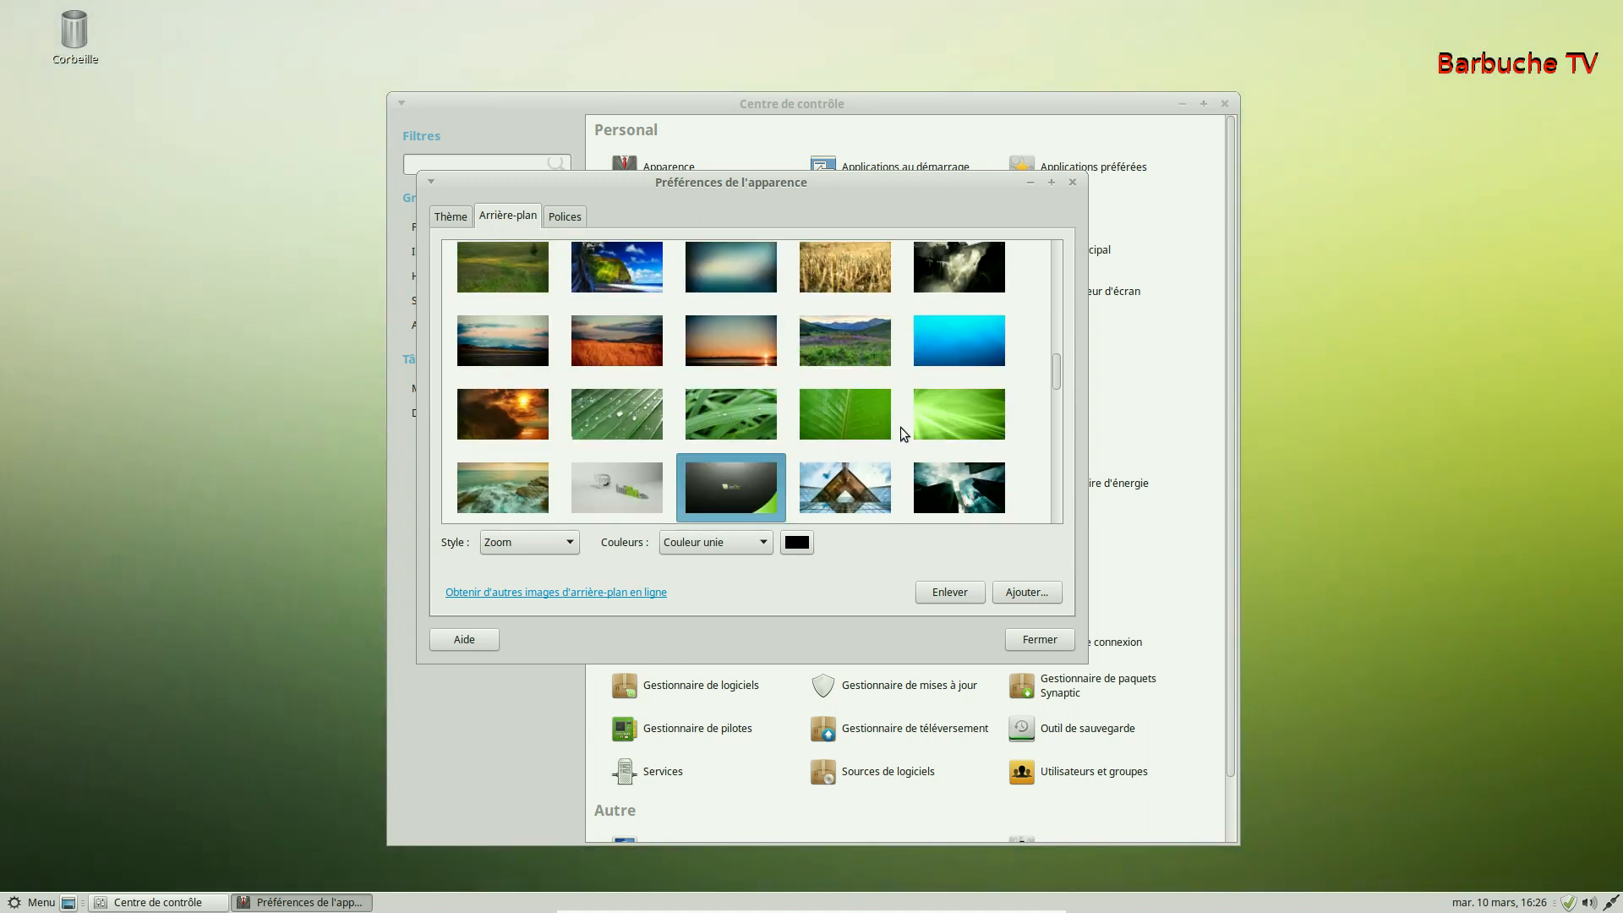
{"action": "scroll", "coordinate": [901, 427], "scroll_direction": "down", "scroll_amount": 2}
{"action": "scroll", "coordinate": [758, 403], "scroll_direction": "down", "scroll_amount": 3}
{"action": "left_click", "coordinate": [942, 443]}
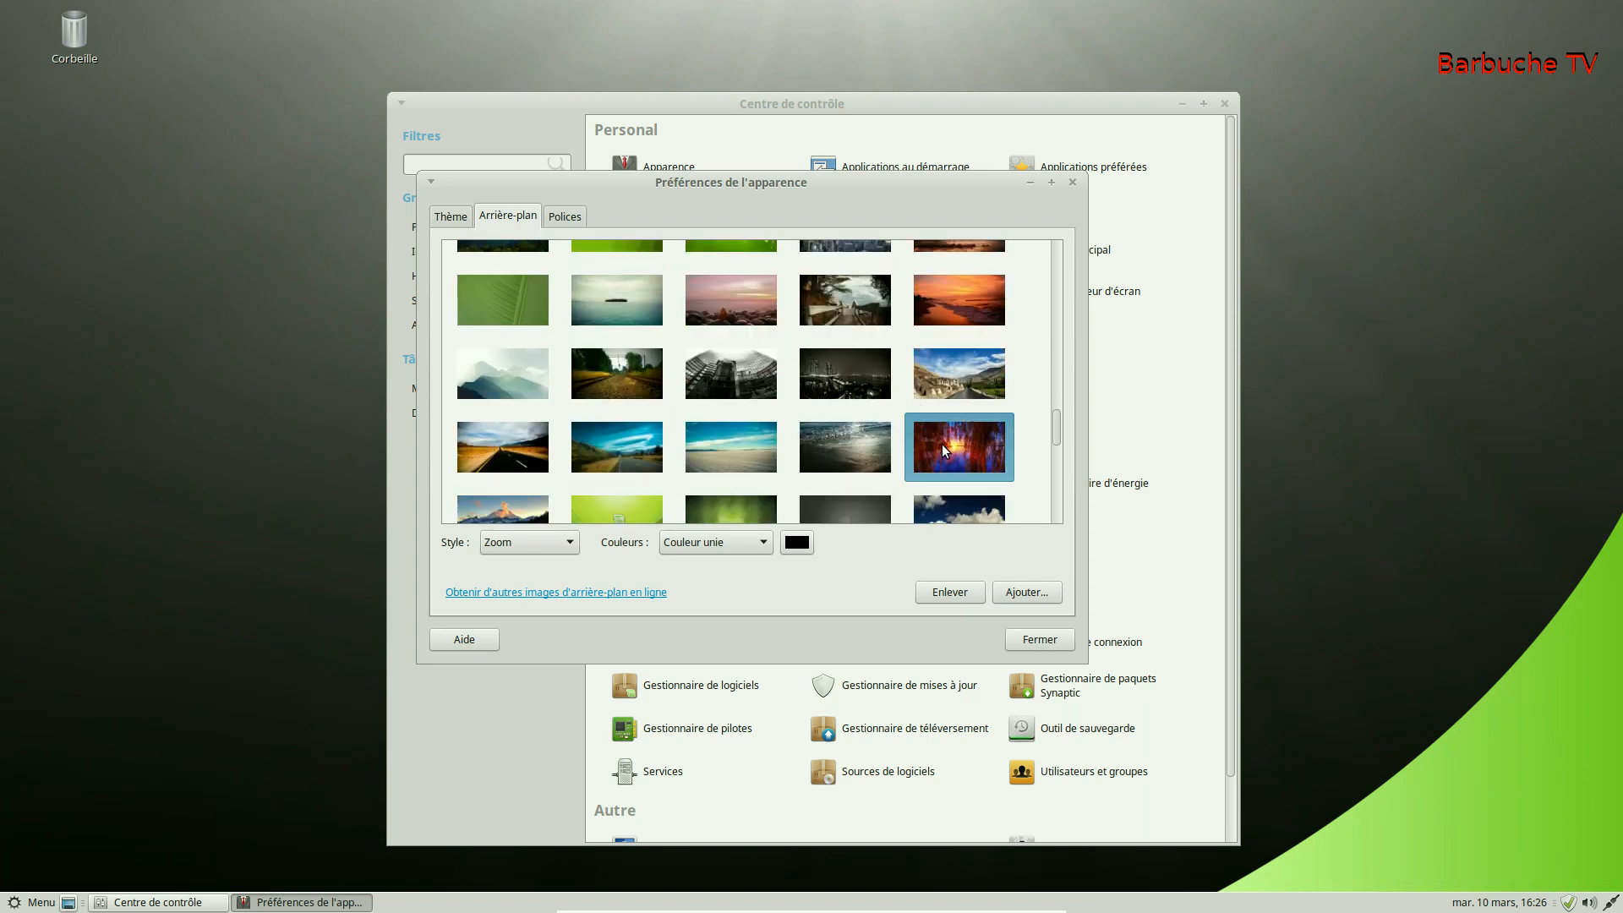
Step: Browse the remaining wallpapers, set the orange cloudy sunset over a rocky shore as background and close the appearance preferences
{"action": "scroll", "coordinate": [921, 394], "scroll_direction": "down", "scroll_amount": 4}
{"action": "scroll", "coordinate": [852, 402], "scroll_direction": "down", "scroll_amount": 5}
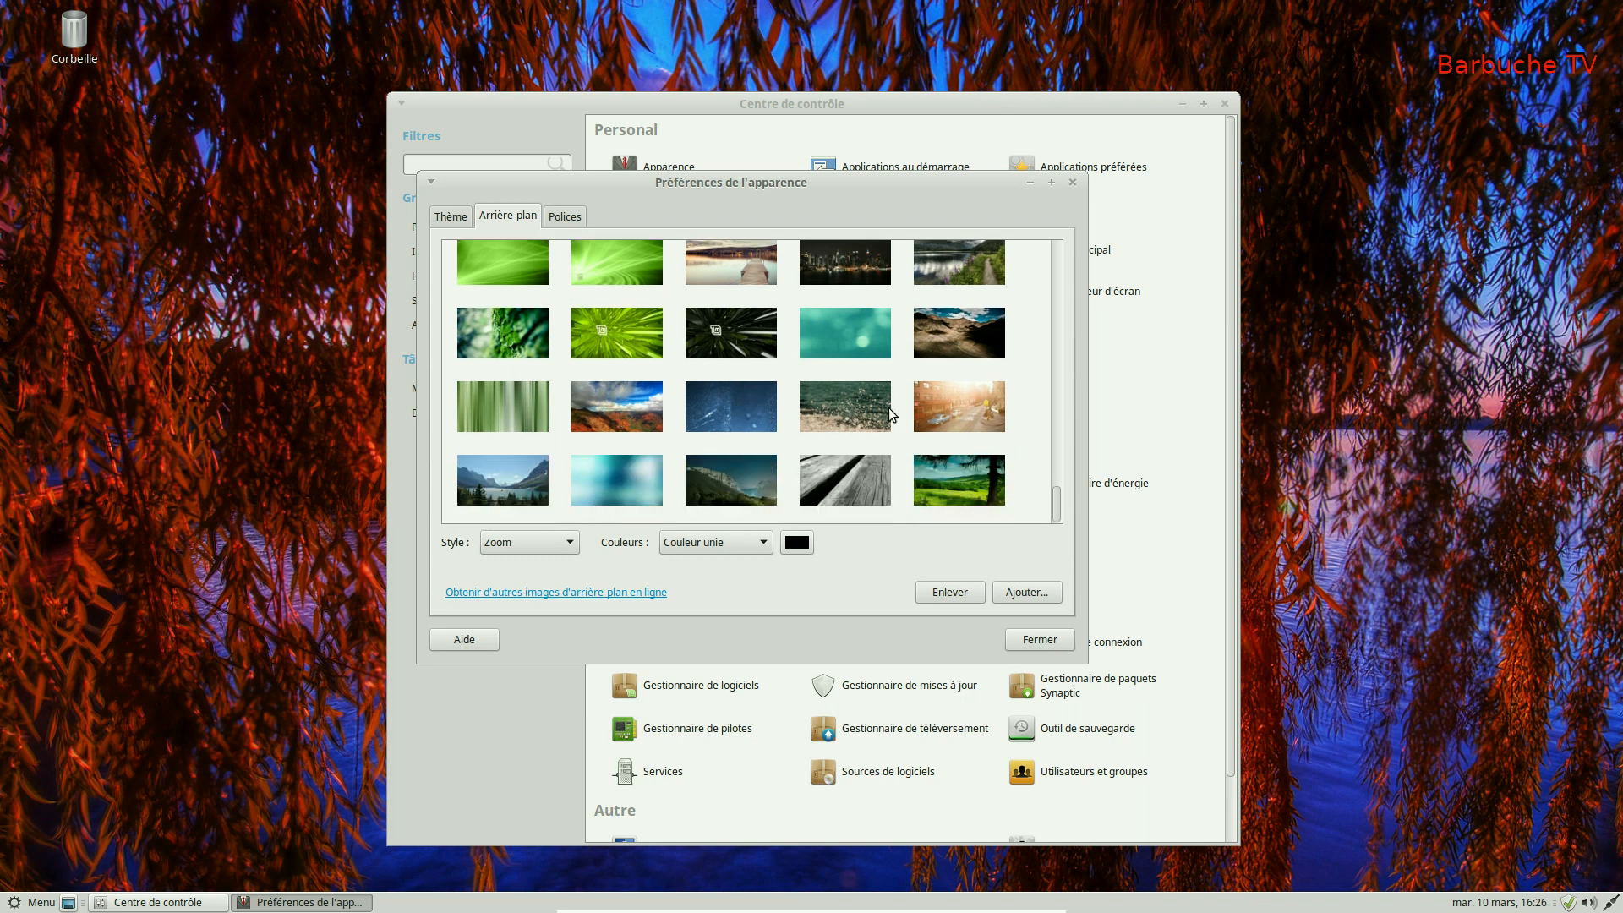
{"action": "scroll", "coordinate": [786, 439], "scroll_direction": "up", "scroll_amount": 5}
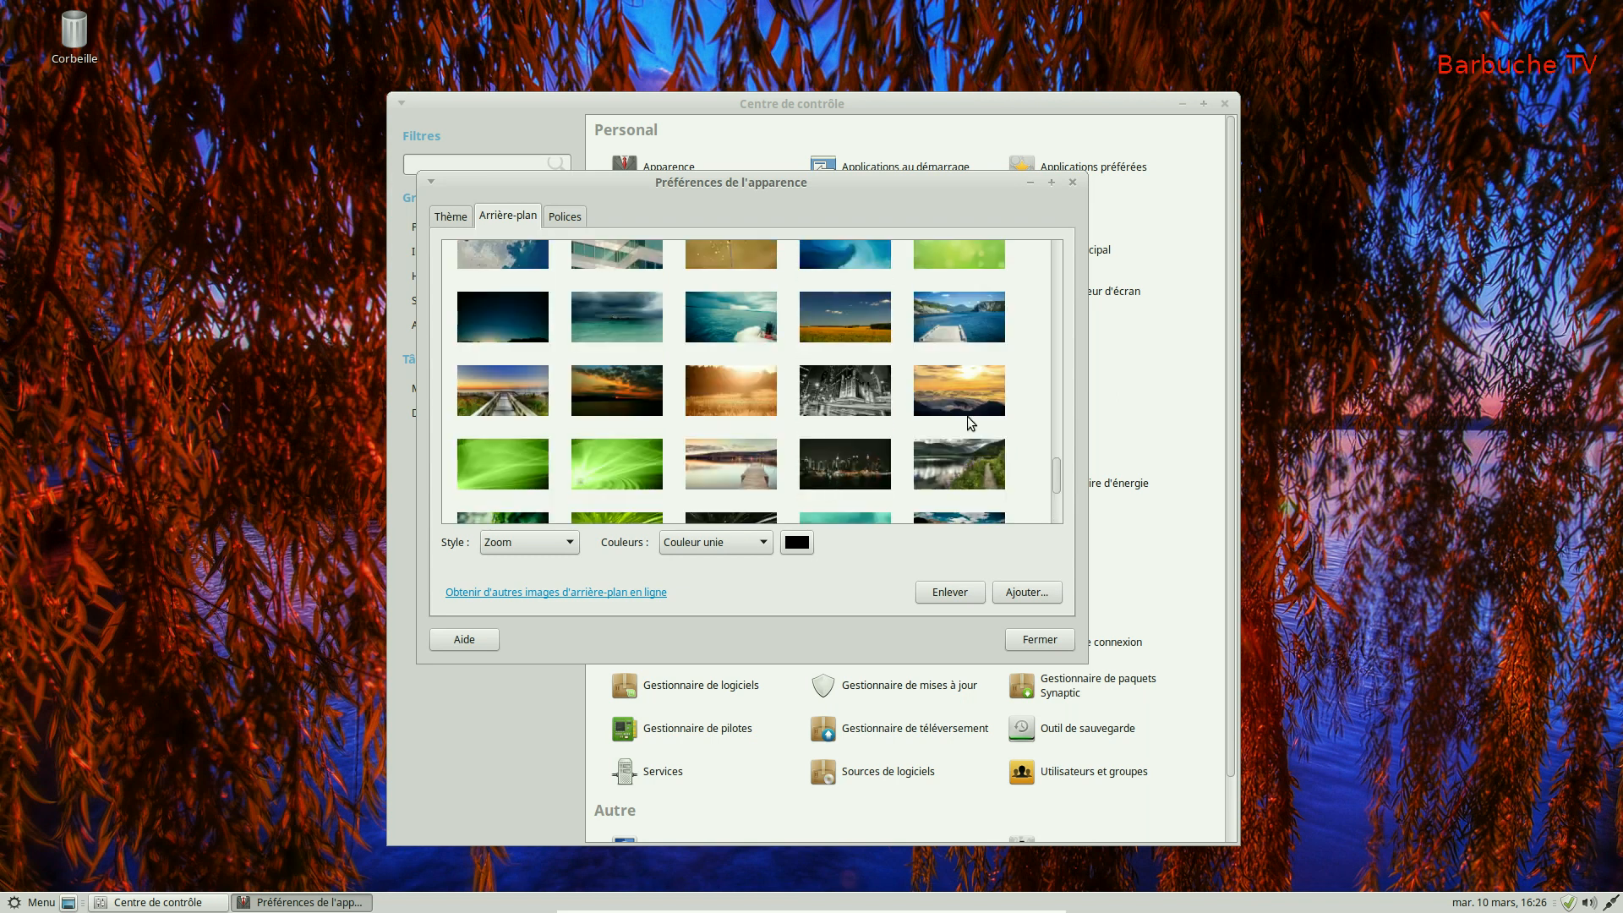
{"action": "scroll", "coordinate": [820, 417], "scroll_direction": "up", "scroll_amount": 4}
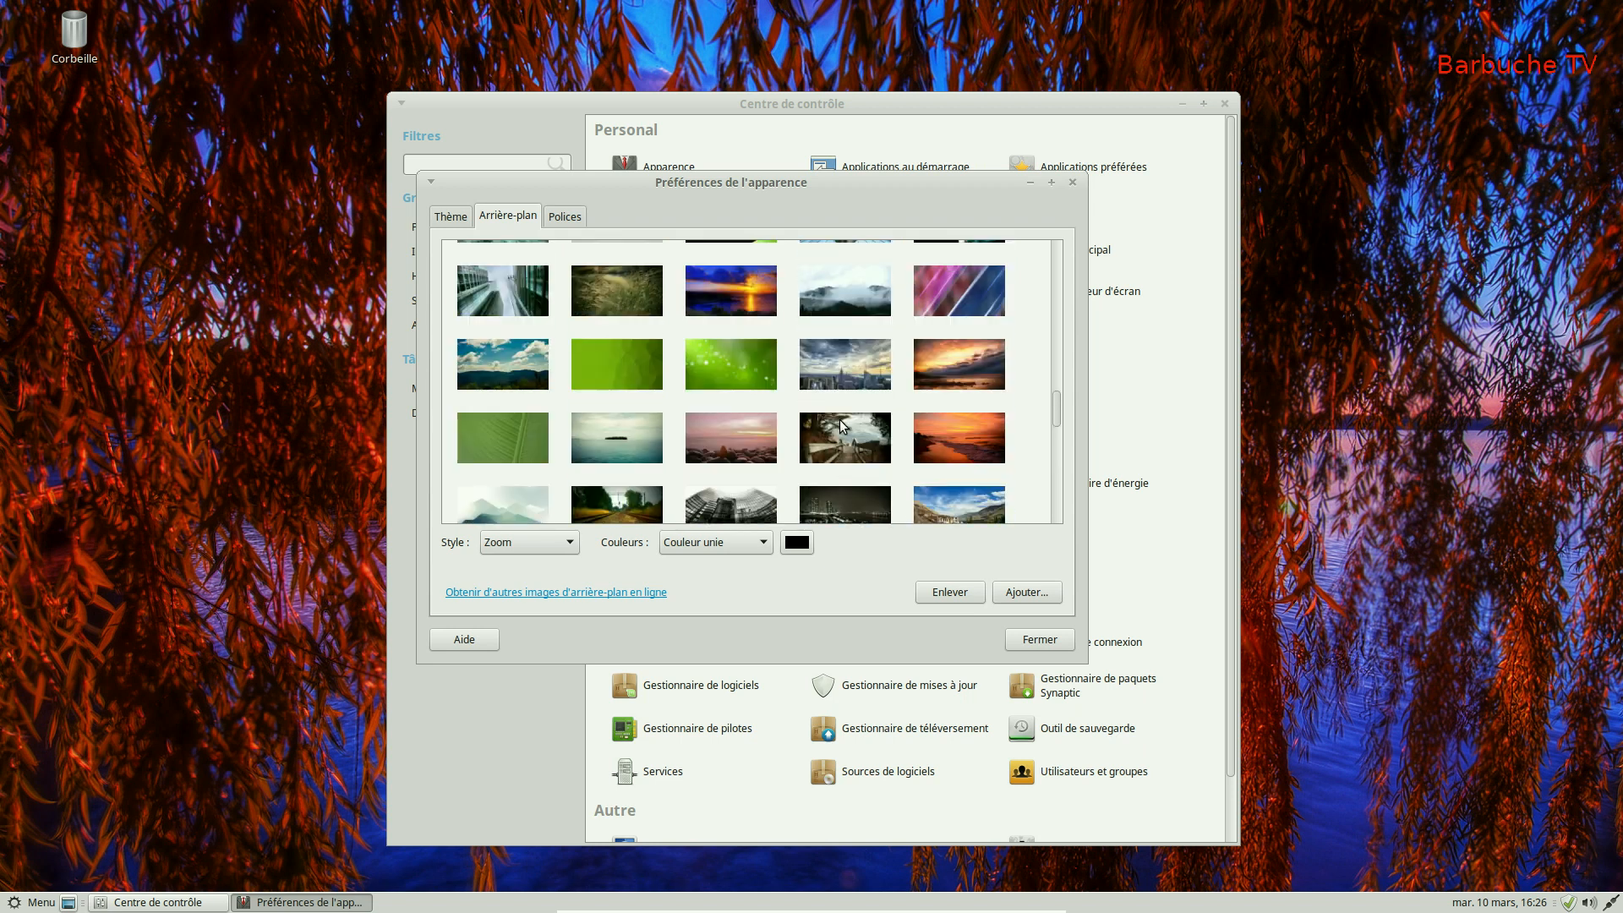
{"action": "left_click", "coordinate": [956, 367]}
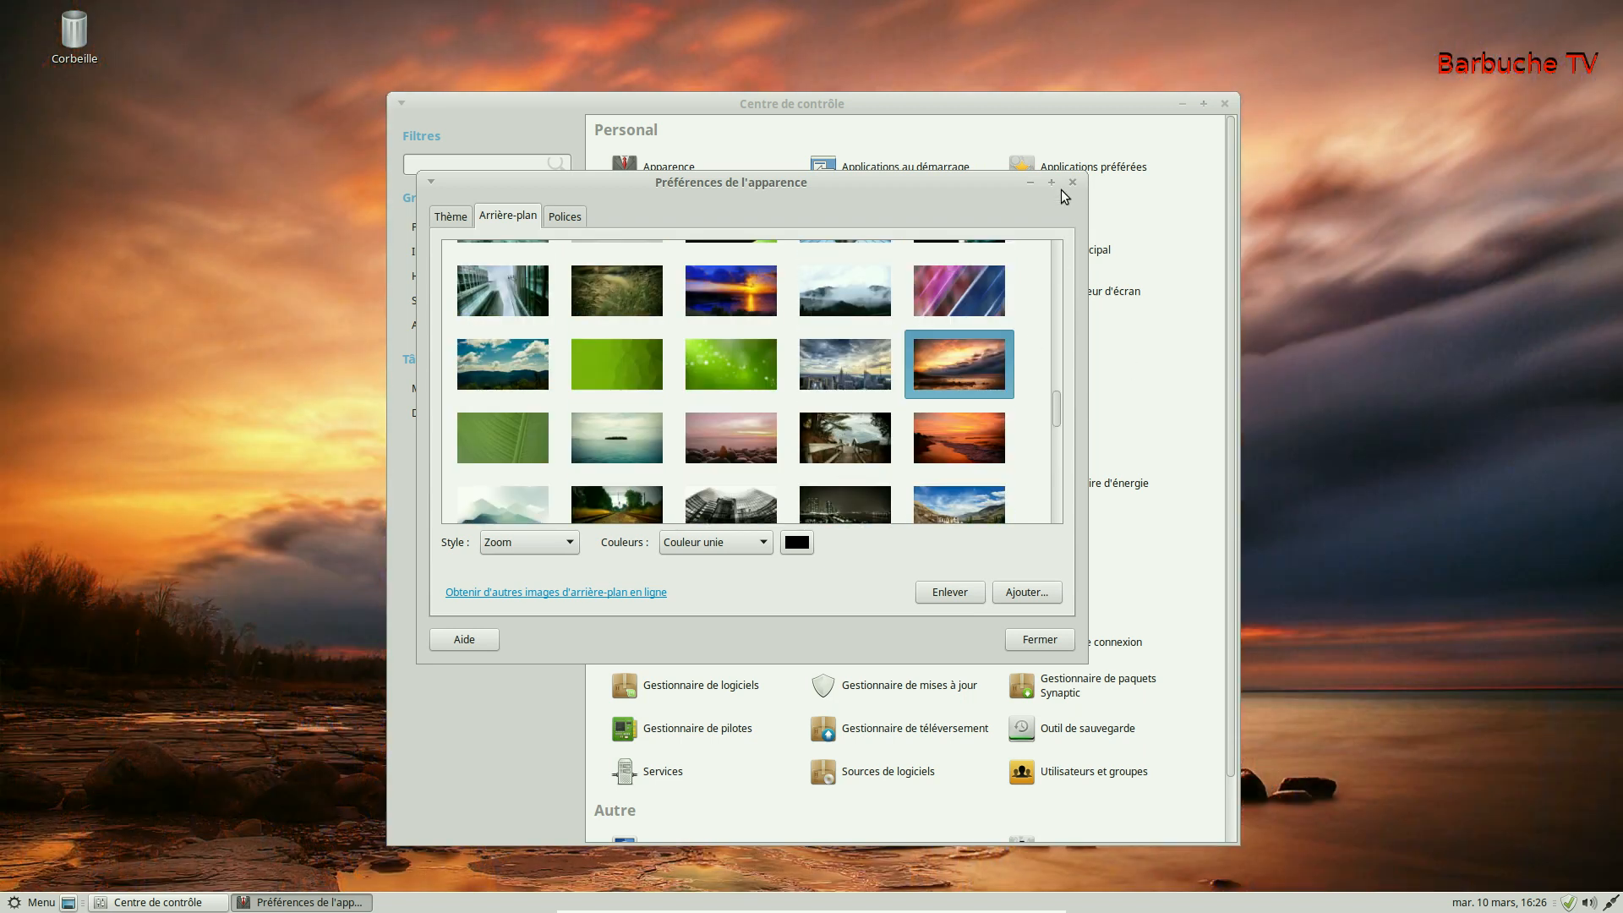
{"action": "left_click", "coordinate": [1072, 183]}
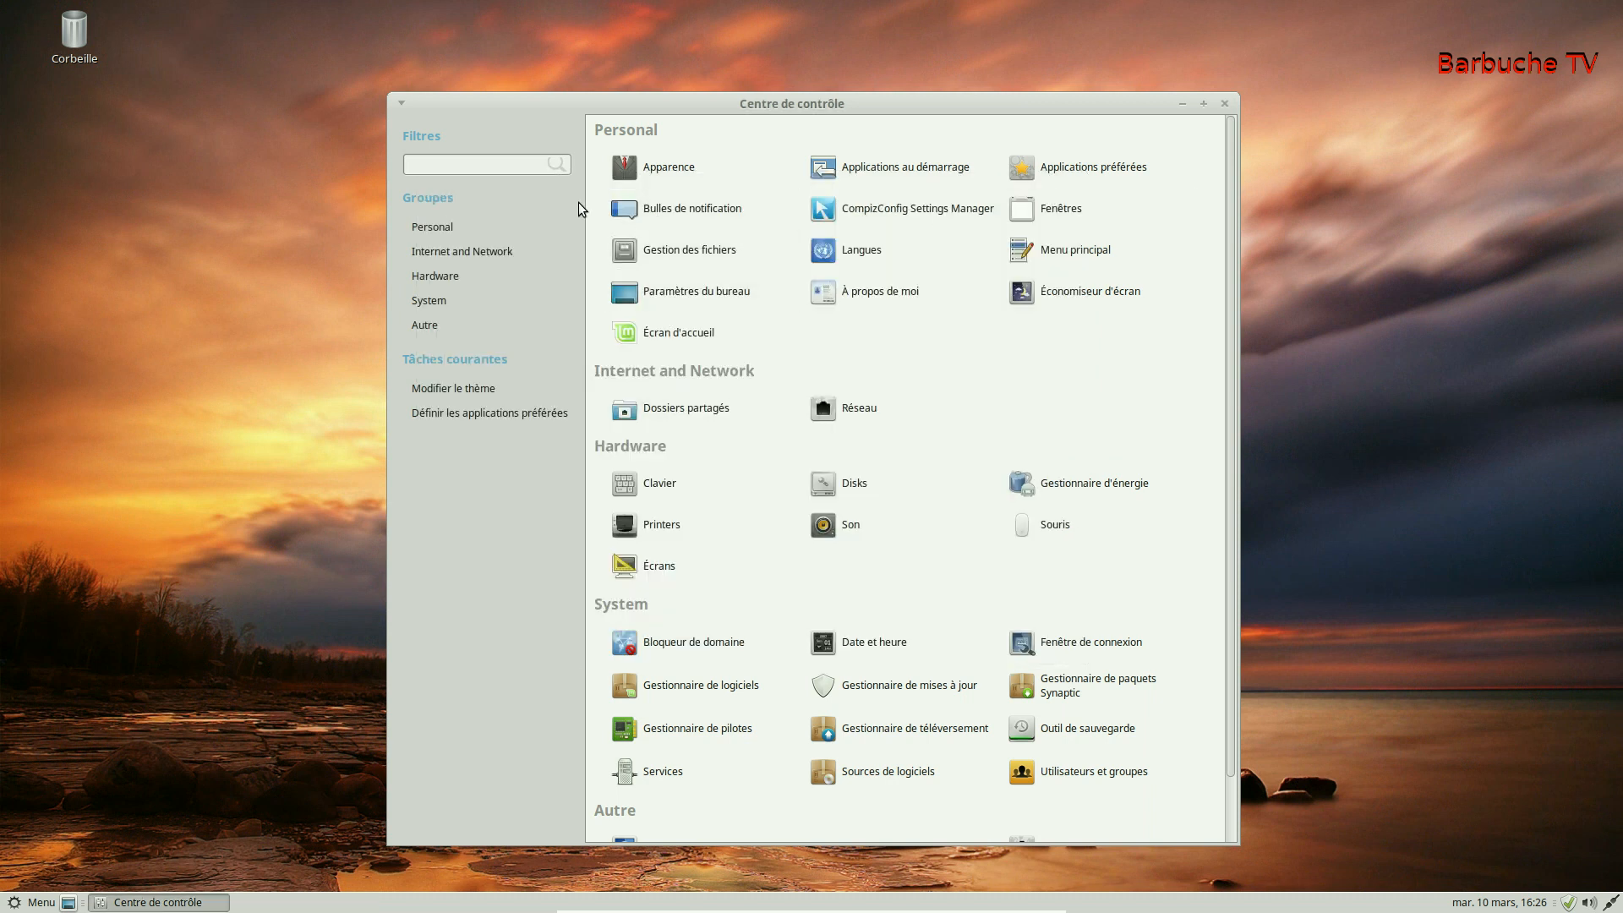
Step: Try the notification bubbles entry in the control centre, and examine the file manager's default view preferences before closing them
{"action": "left_click", "coordinate": [697, 218]}
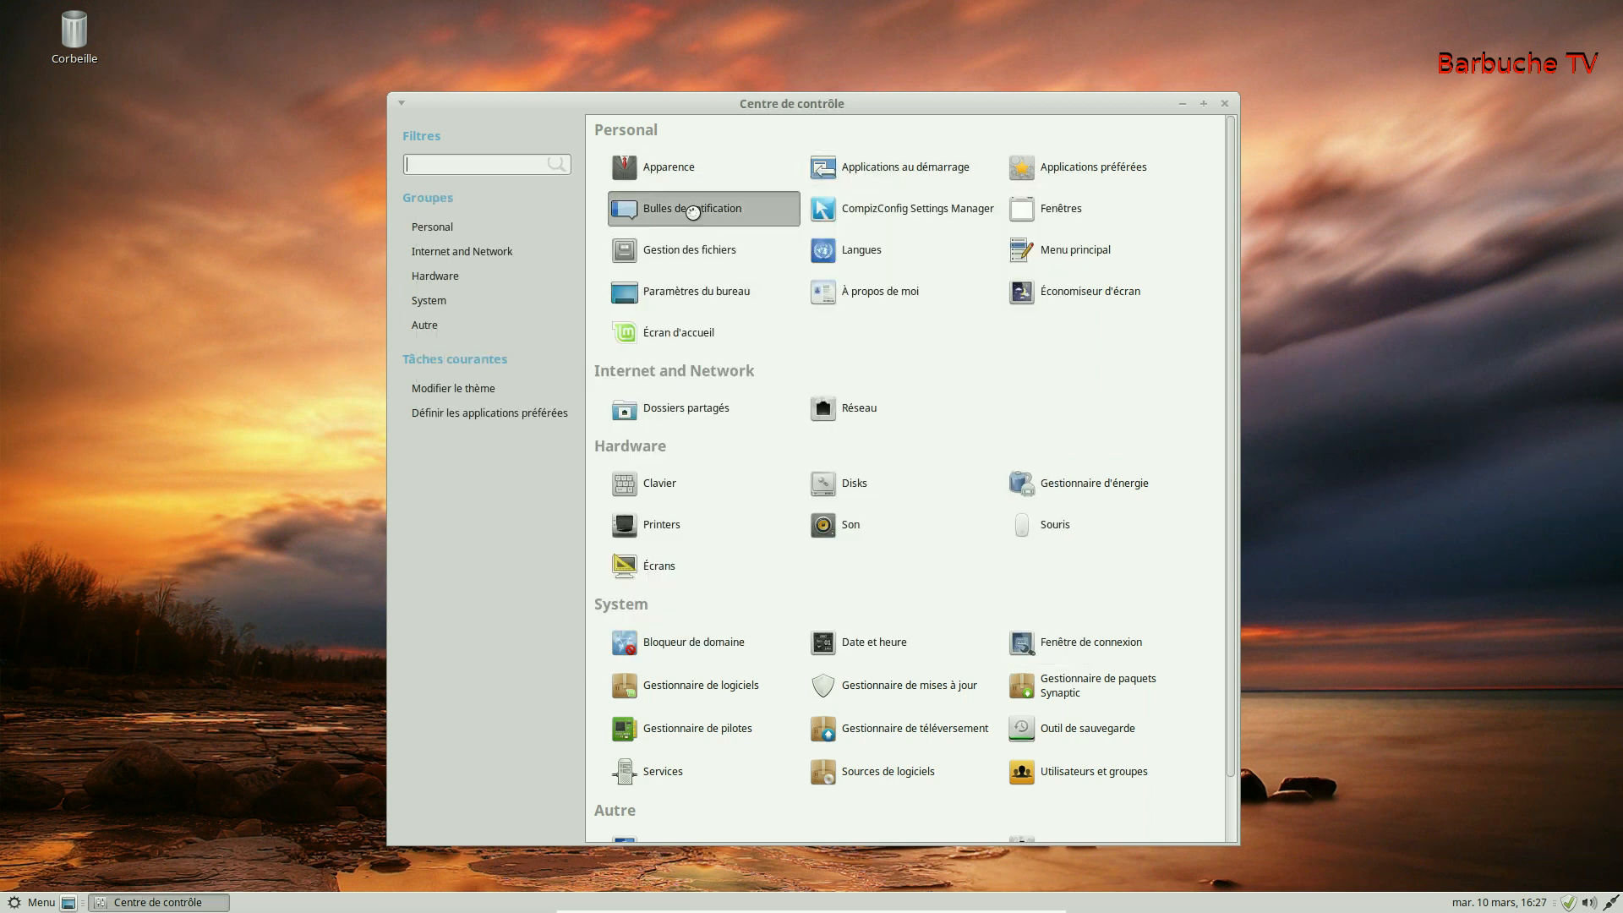
{"action": "left_click", "coordinate": [921, 352]}
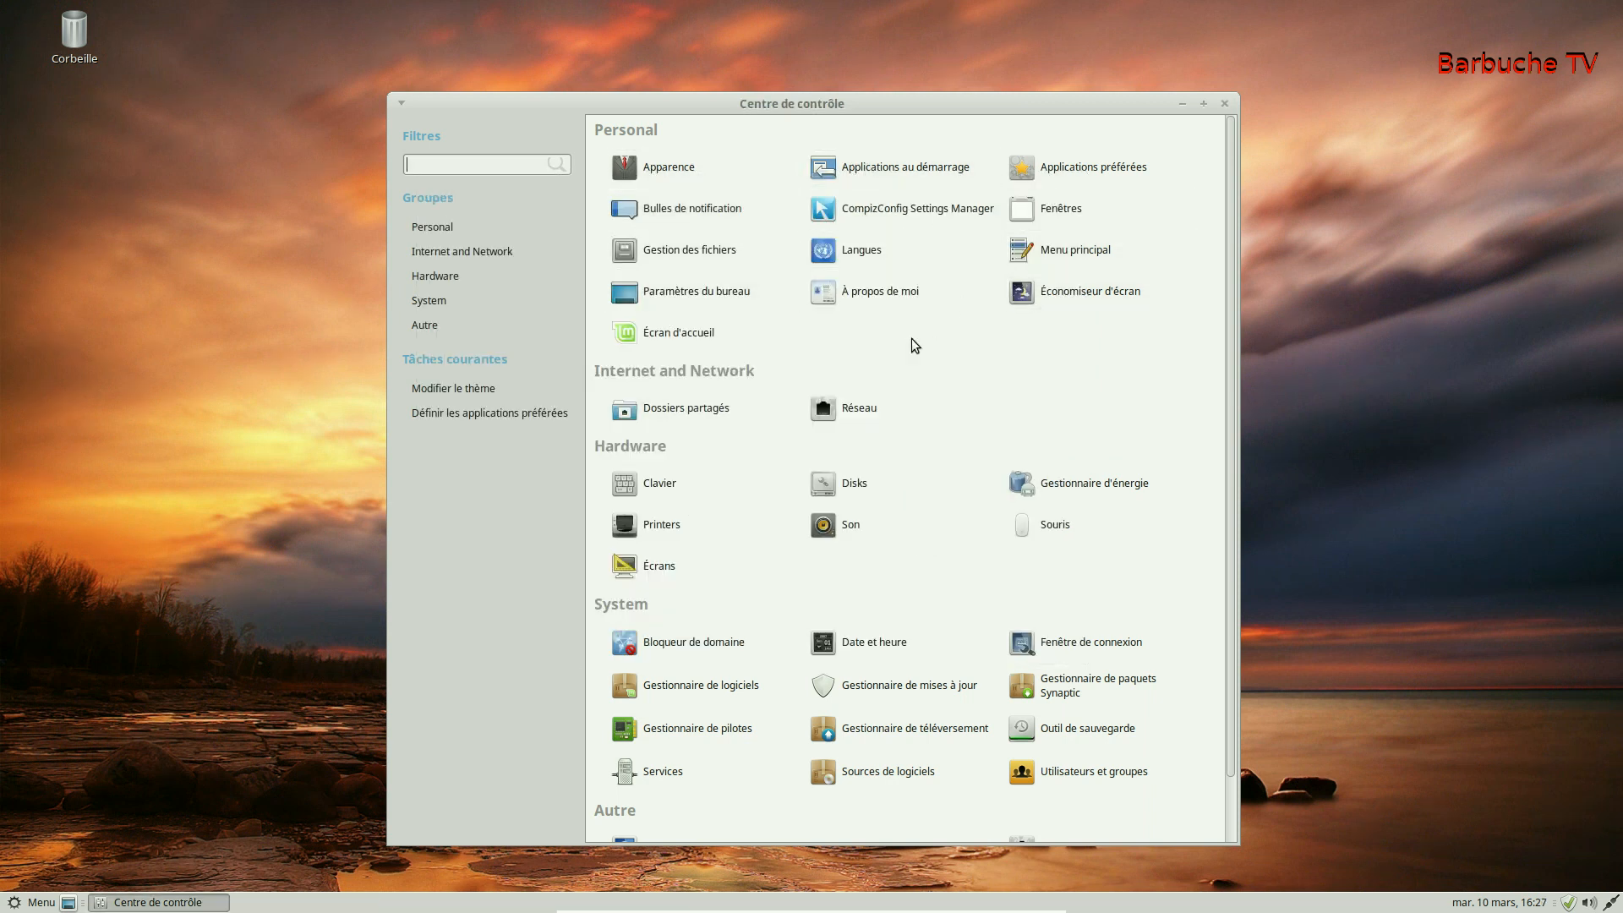
{"action": "left_click", "coordinate": [672, 249]}
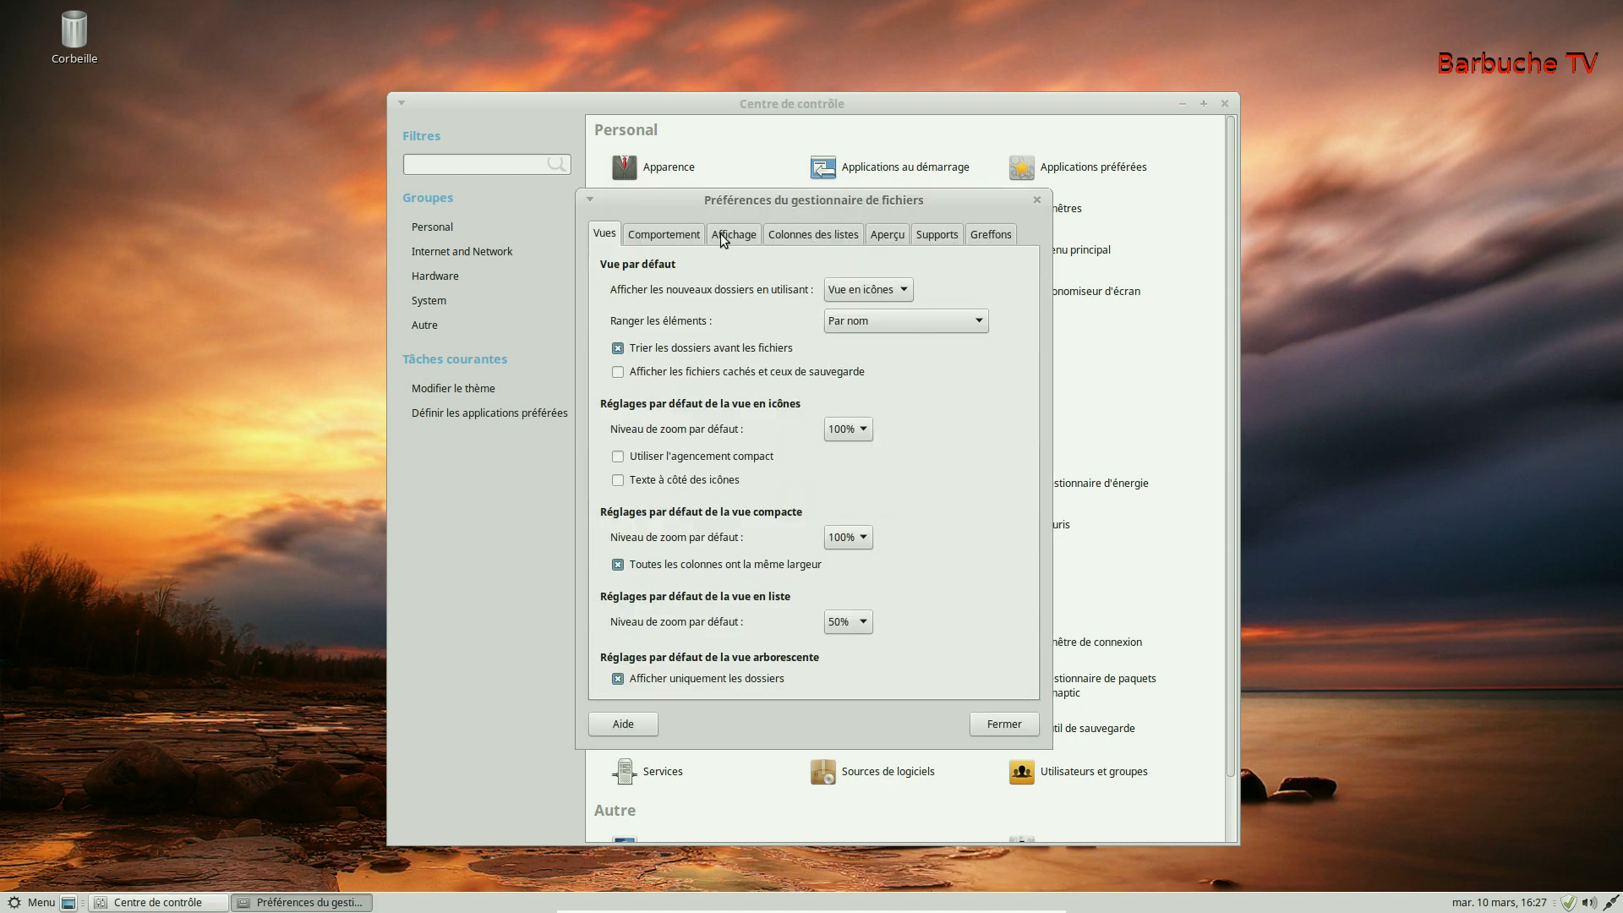
{"action": "left_click", "coordinate": [687, 238]}
{"action": "left_click", "coordinate": [1036, 199]}
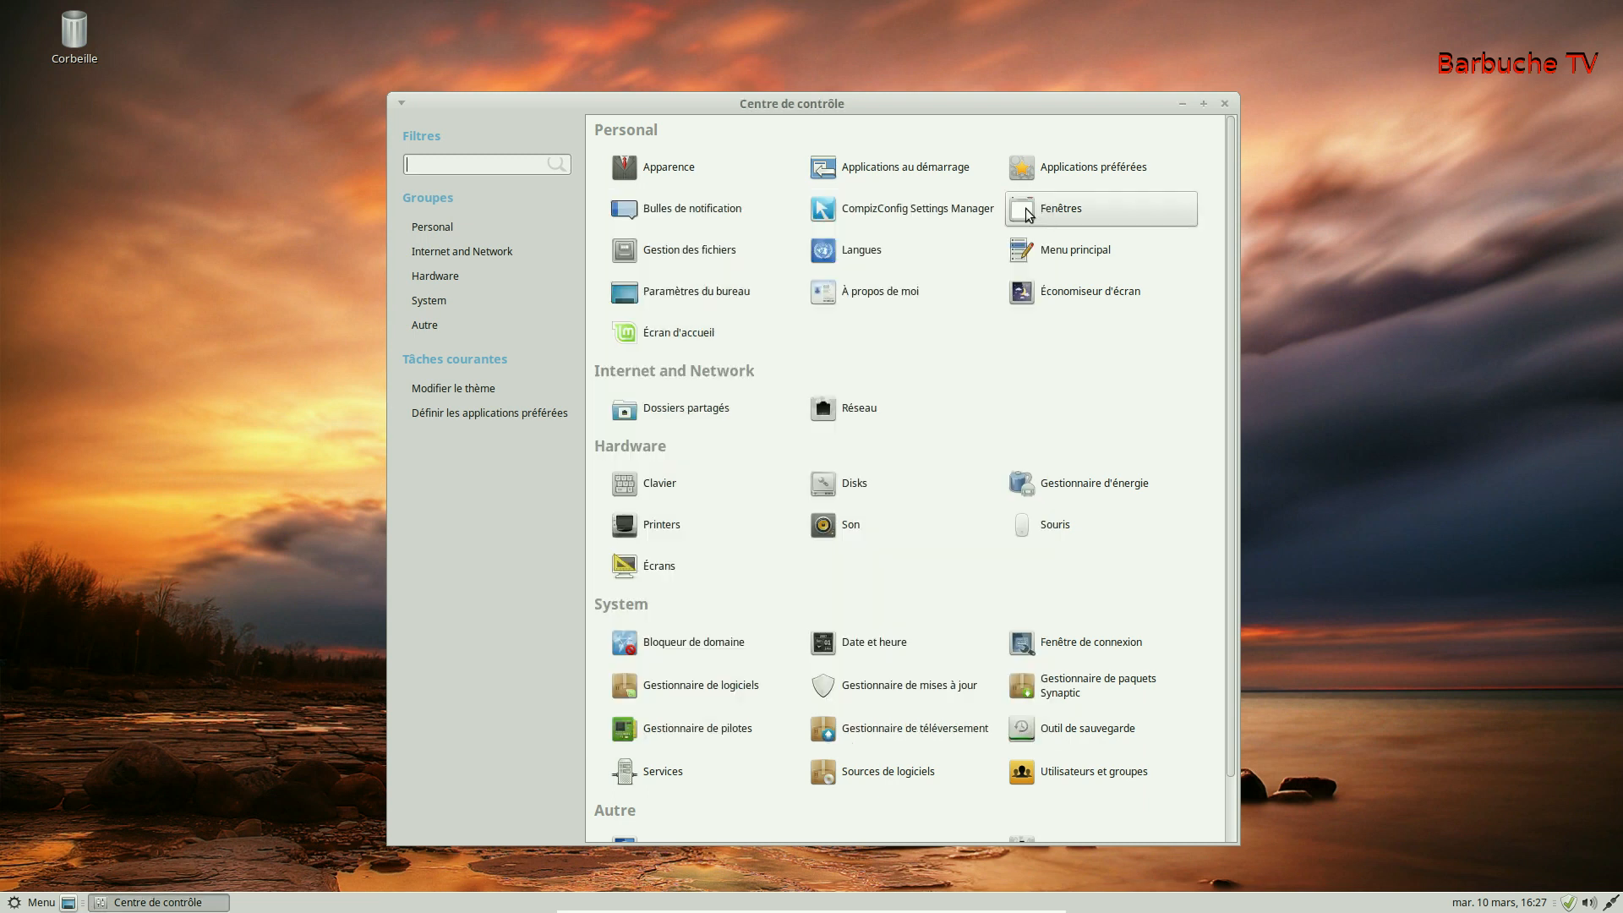
{"action": "left_click", "coordinate": [680, 266]}
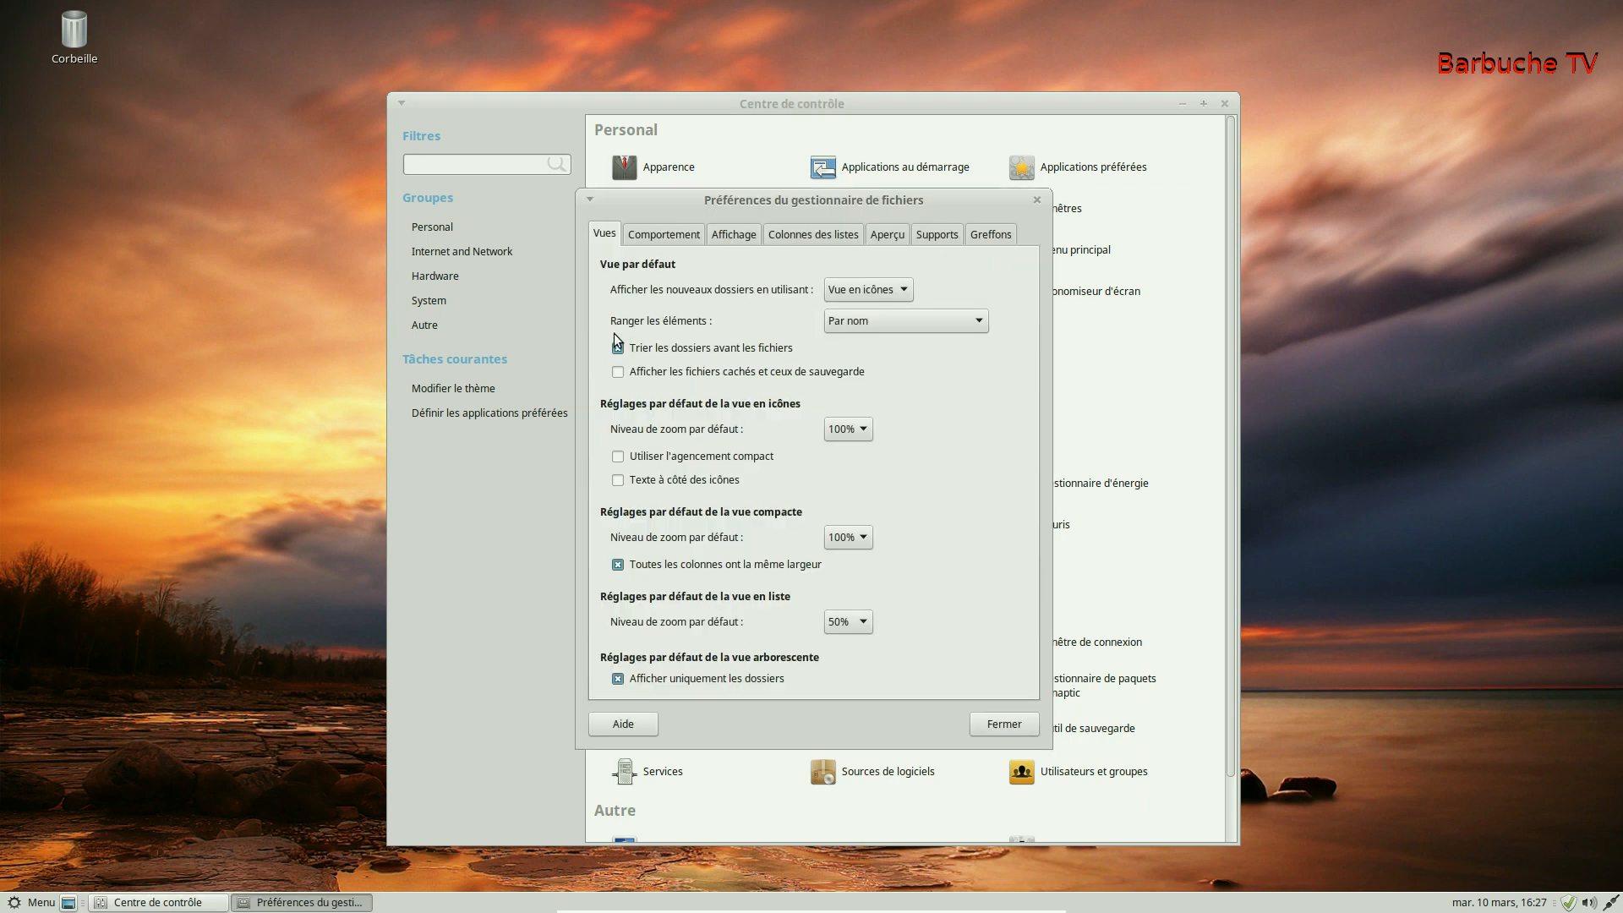
{"action": "left_click", "coordinate": [1037, 200]}
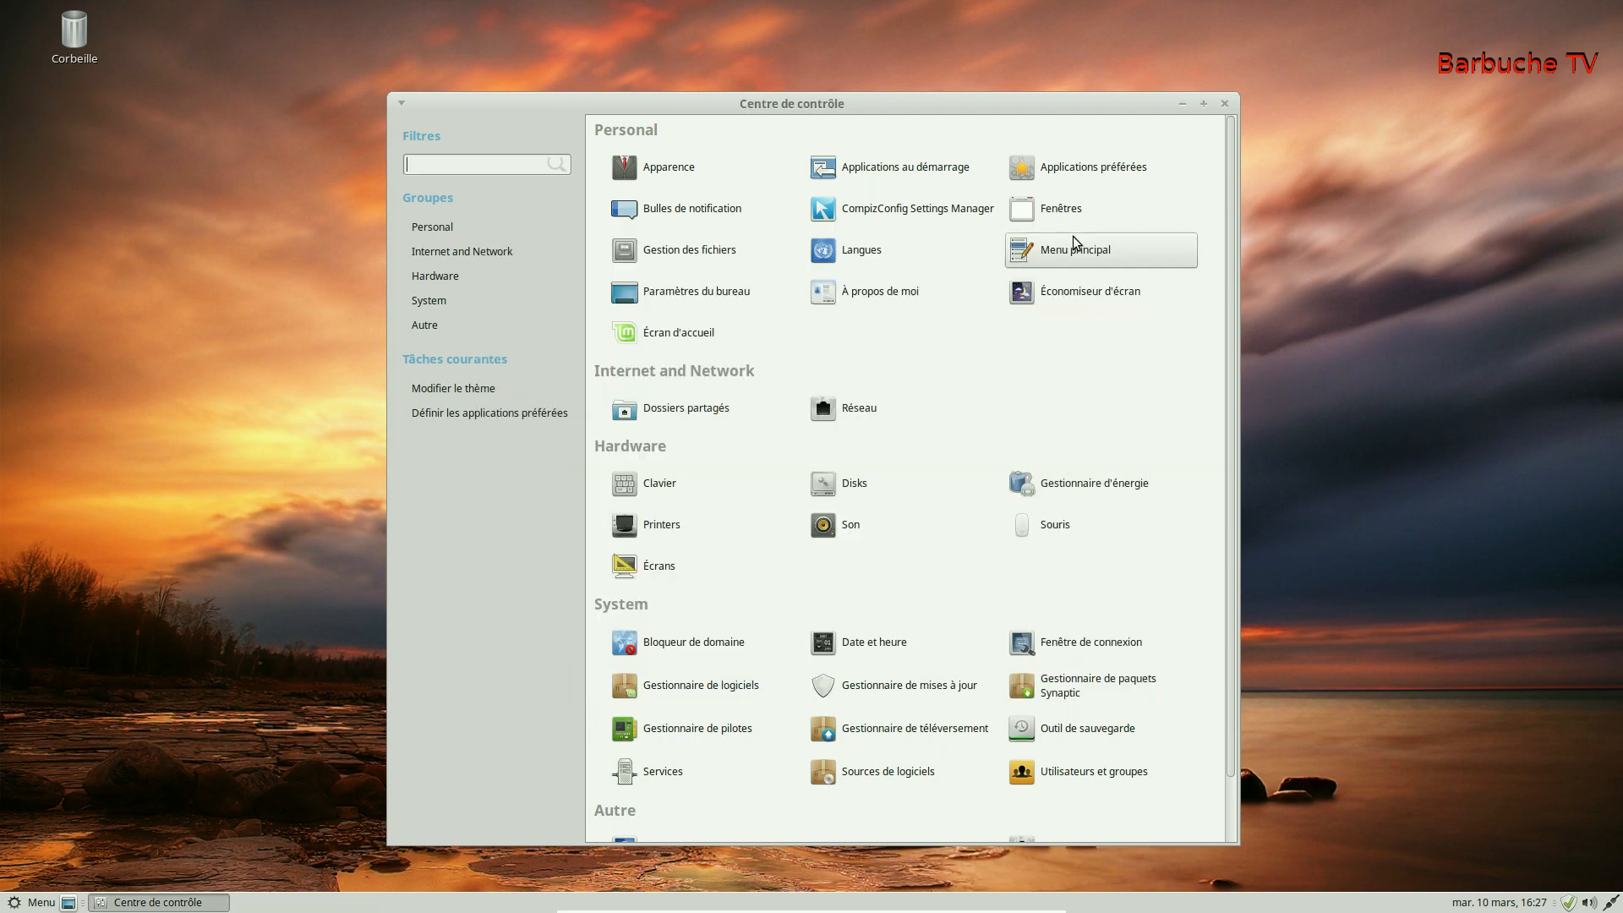
Step: Examine the language, region and input method settings in Paramètres de langue and close them
{"action": "left_click", "coordinate": [1136, 228]}
{"action": "left_click", "coordinate": [881, 173]}
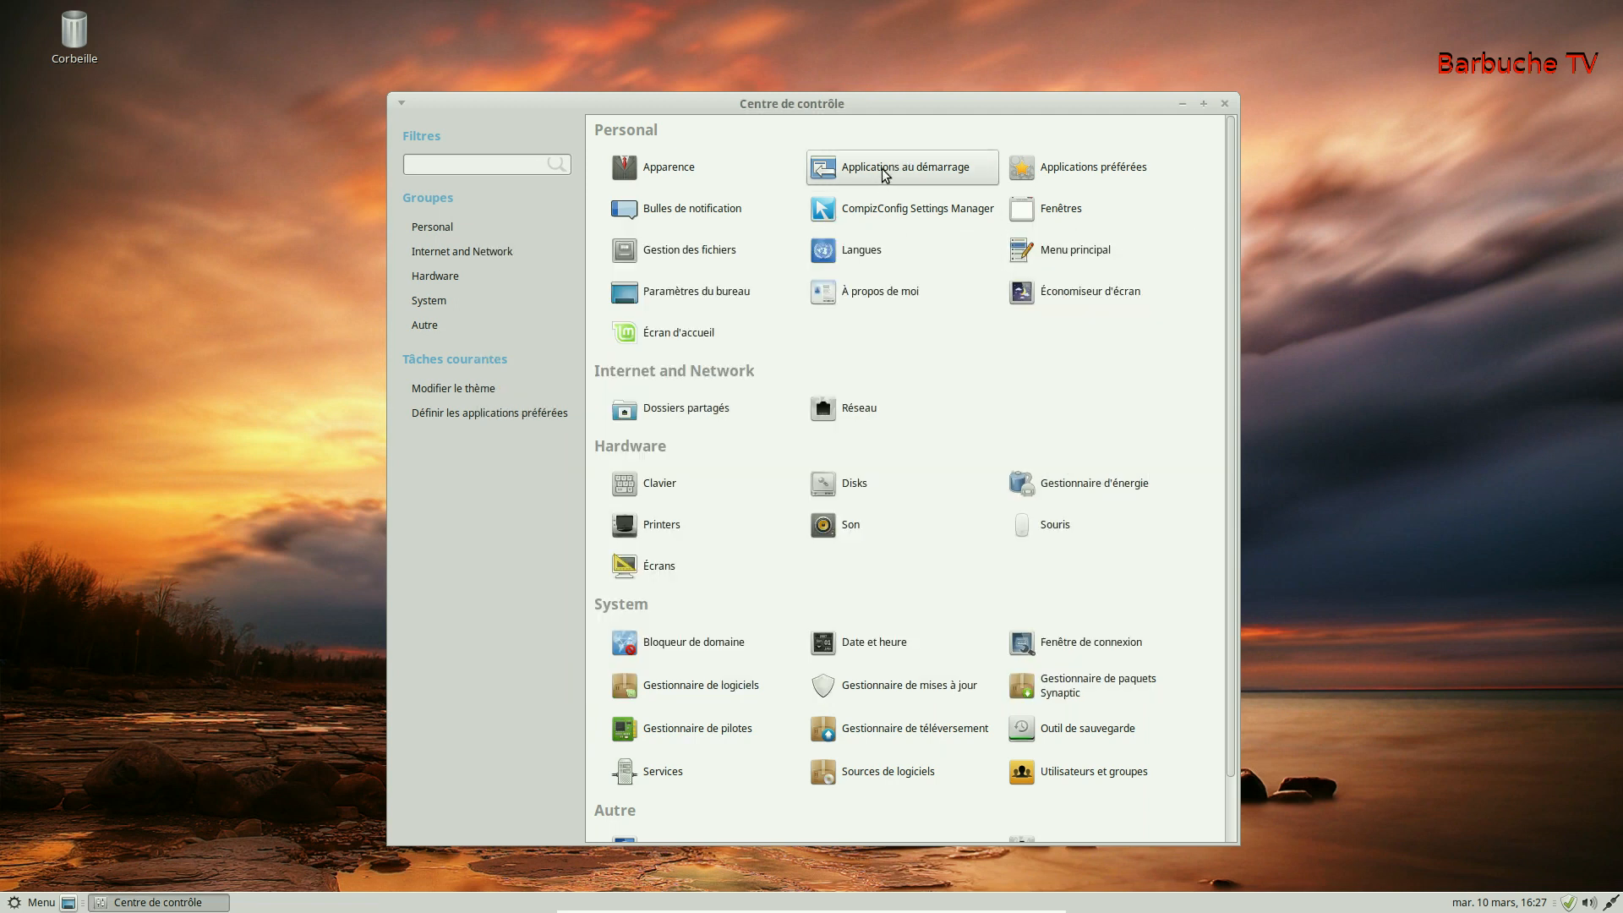
{"action": "left_click", "coordinate": [1047, 292]}
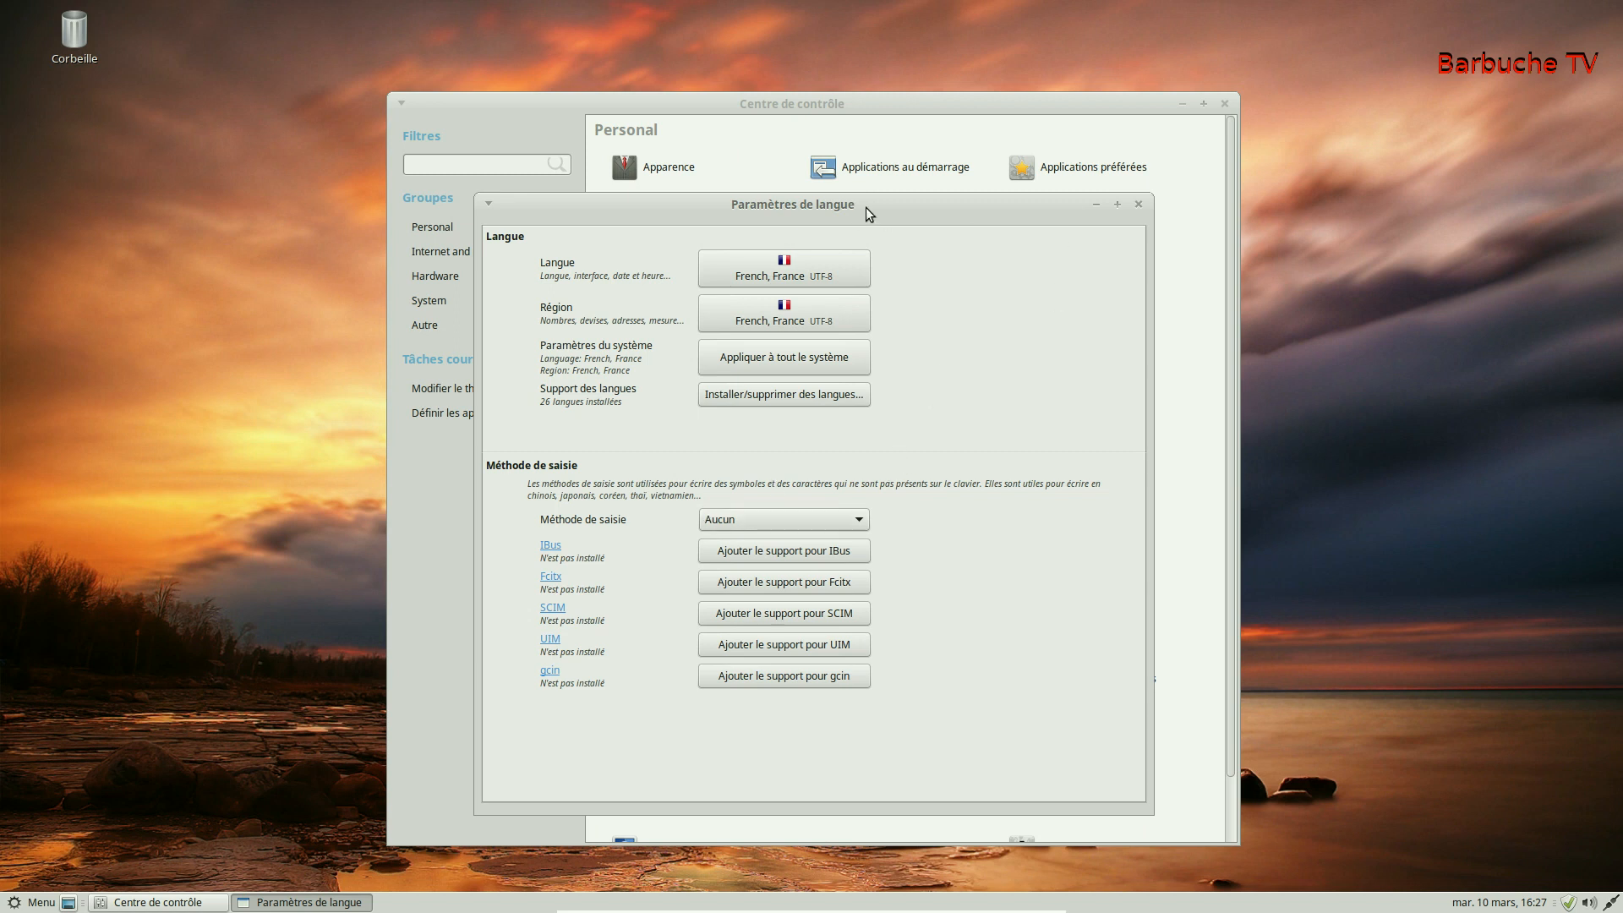
{"action": "left_click", "coordinate": [1137, 204]}
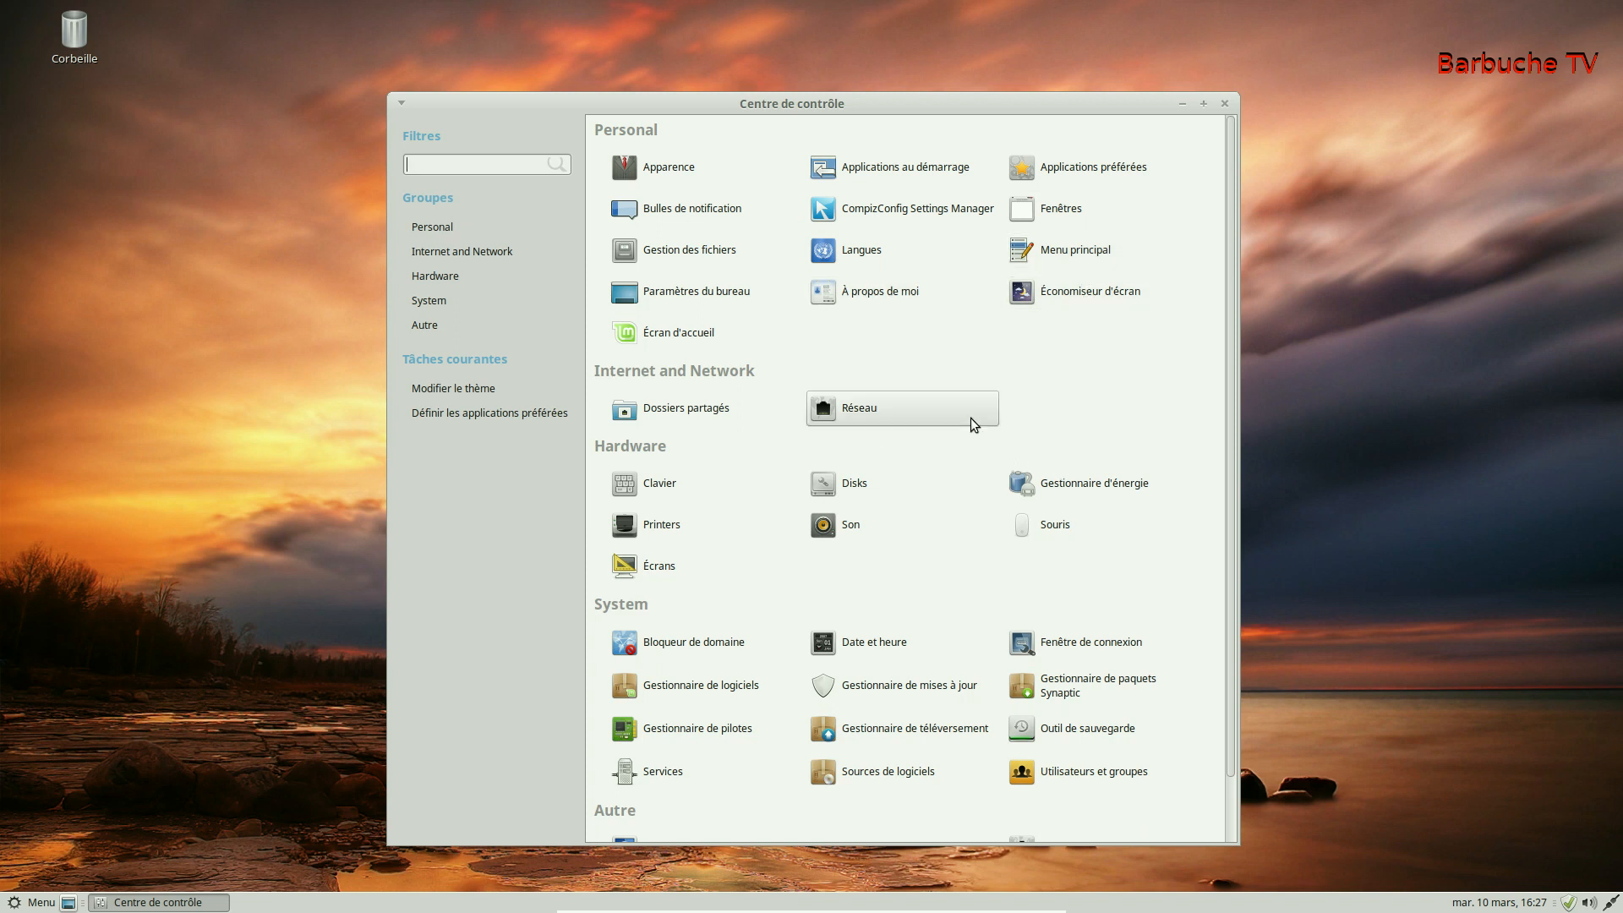
Step: Open the driver manager (Gestionnaire de pilotes) by entering the account password, and examine the driver offered for the VirtualBox device
{"action": "scroll", "coordinate": [1074, 579], "scroll_direction": "down", "scroll_amount": 2}
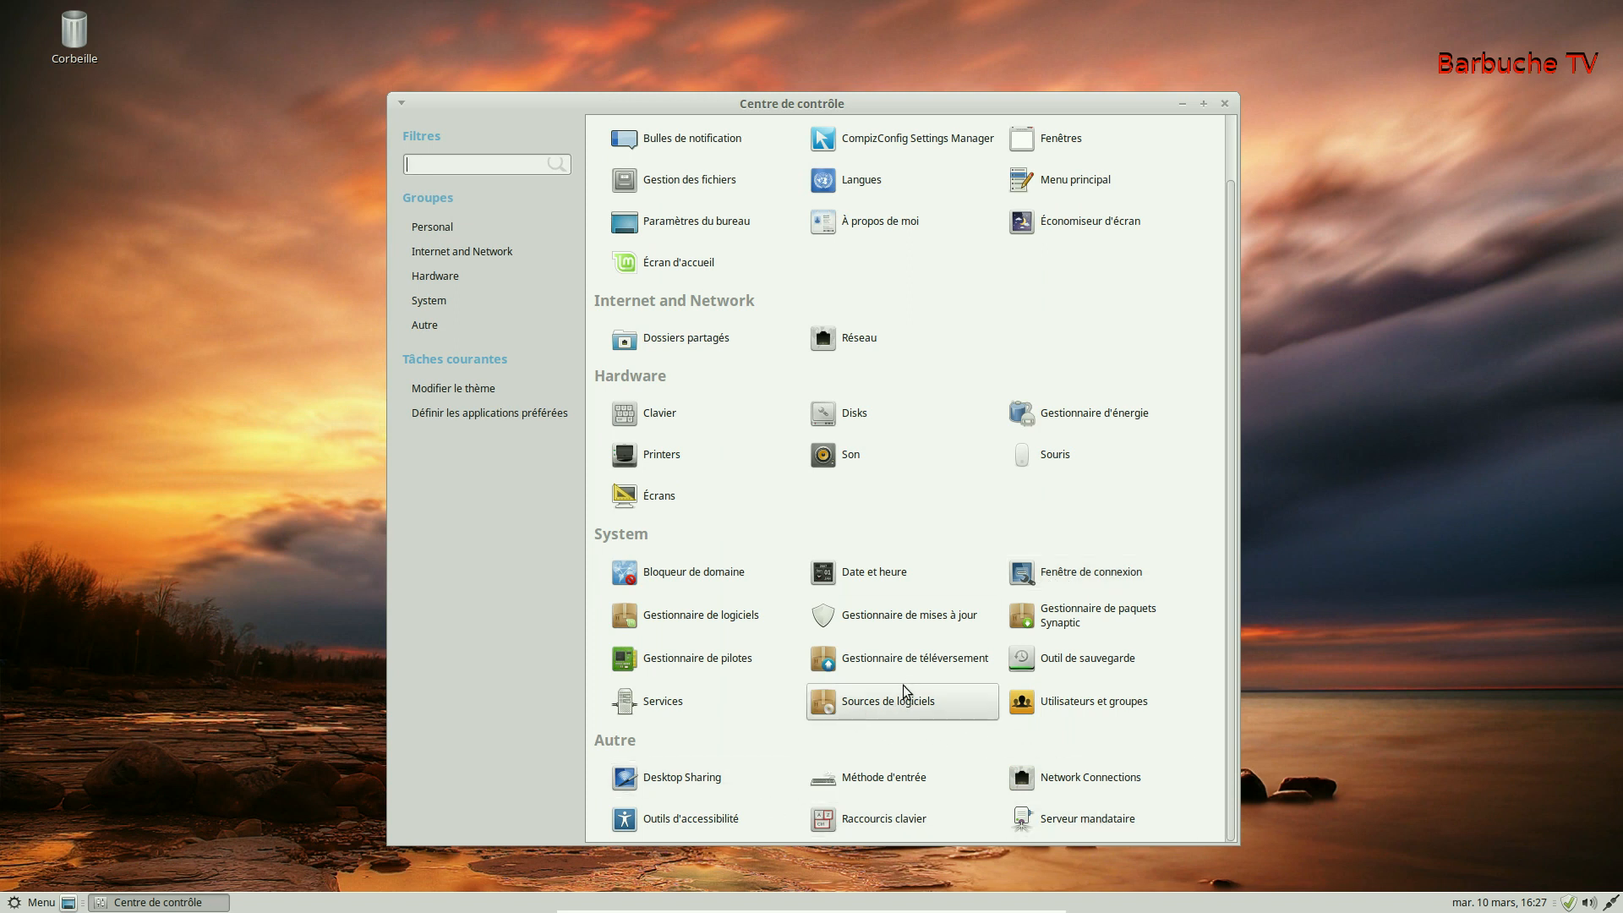
{"action": "left_click", "coordinate": [684, 659]}
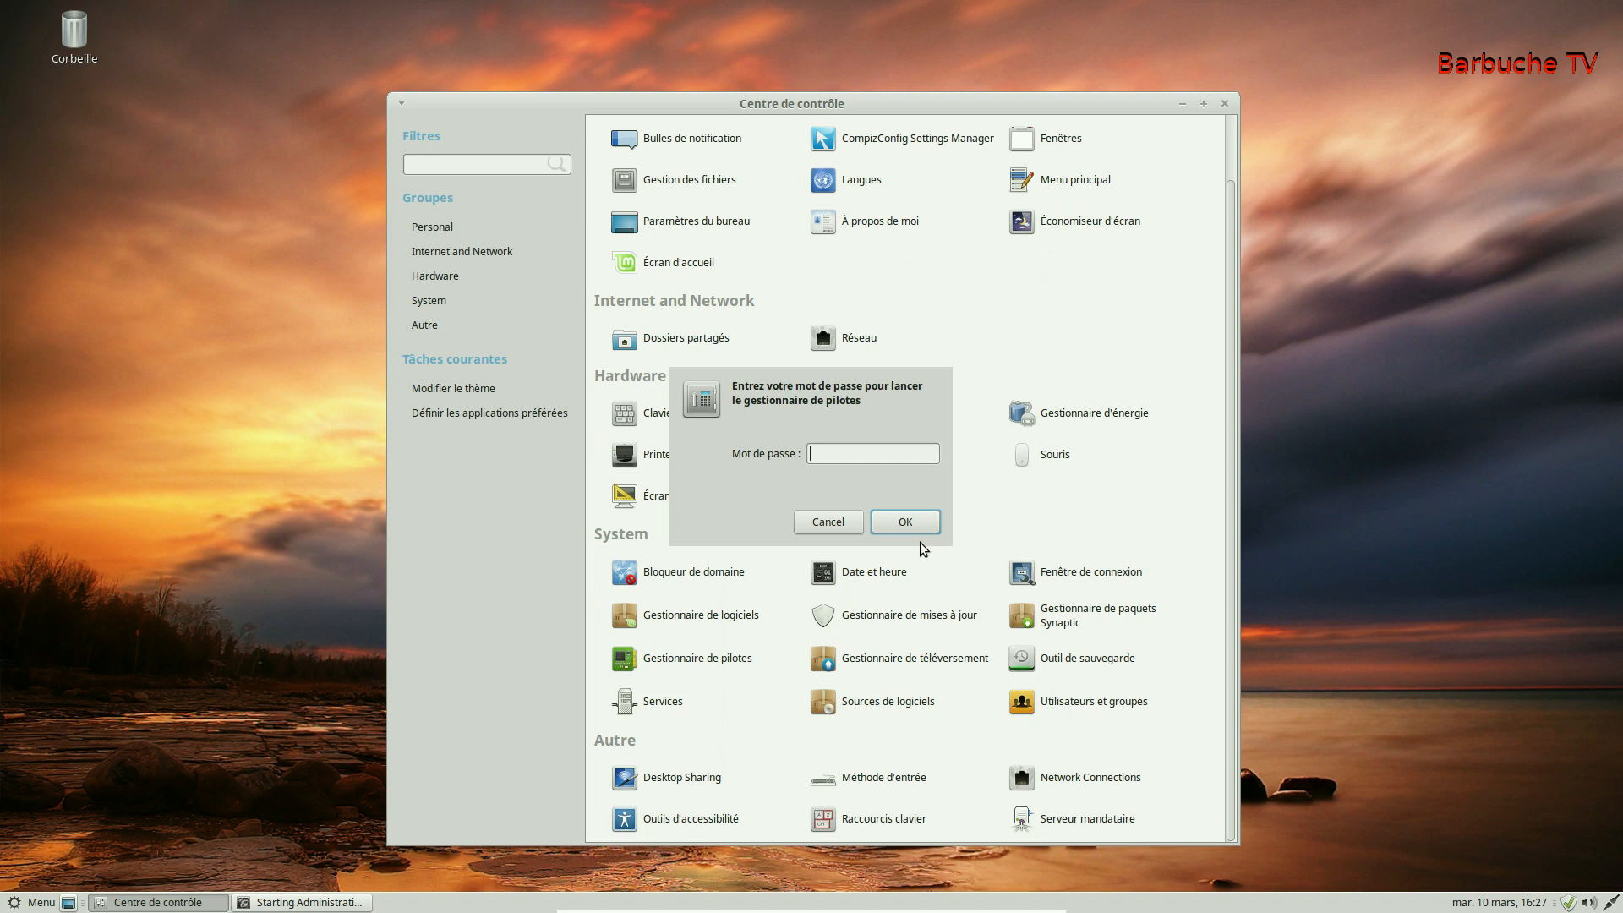
{"action": "type", "text": "•••••••••"}
{"action": "key", "text": "Return"}
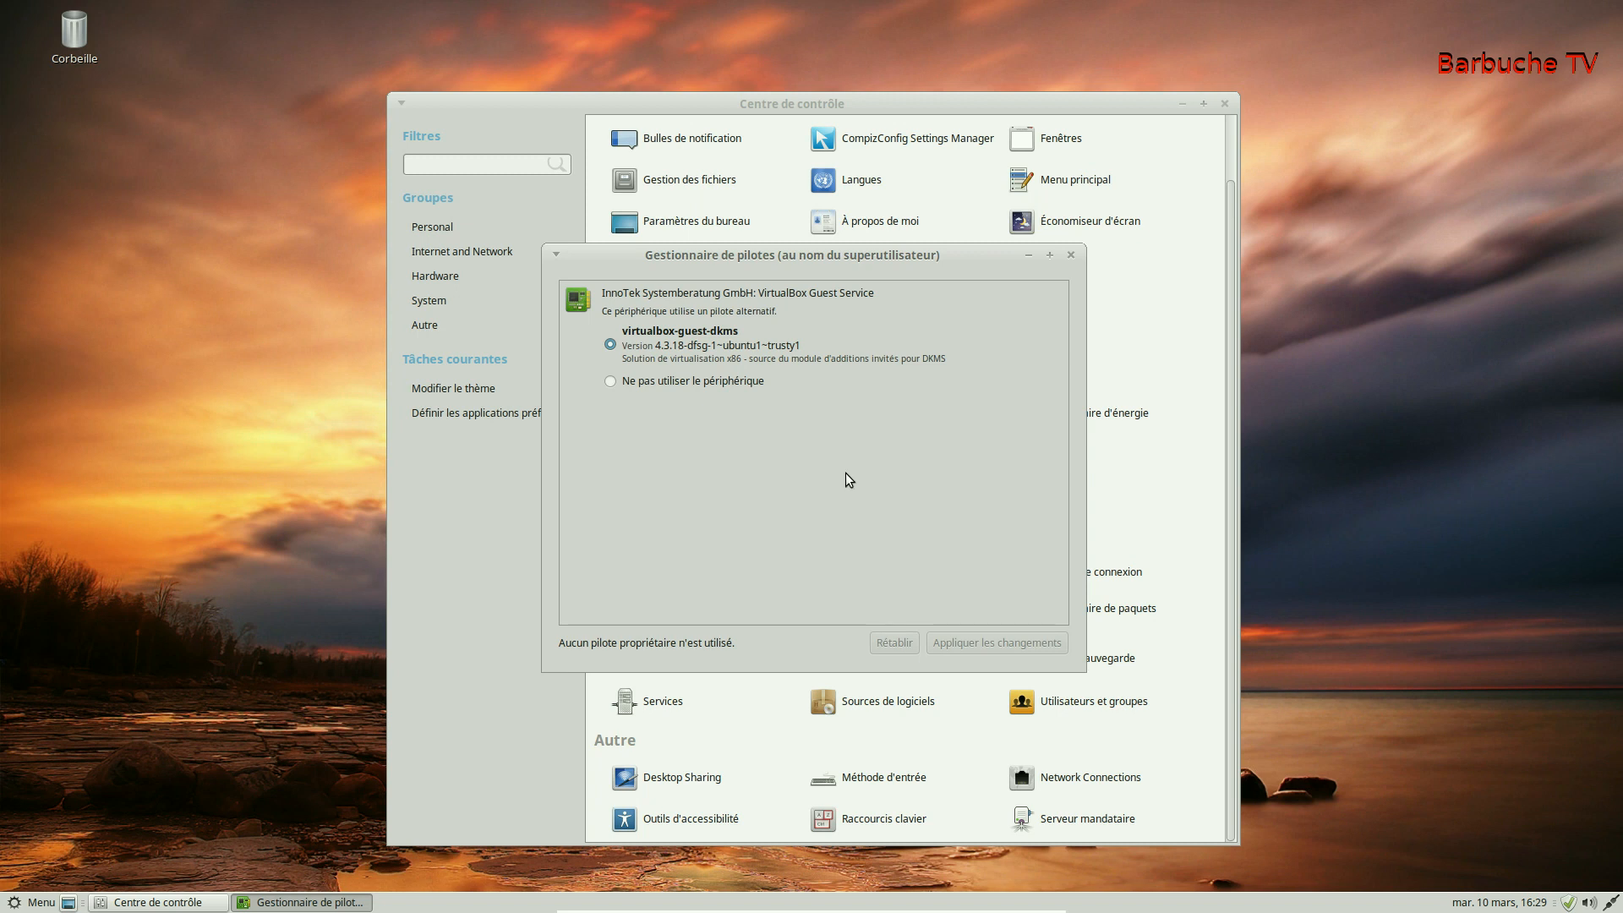
{"action": "left_click_drag", "start_coordinate": [936, 255], "coordinate": [945, 291]}
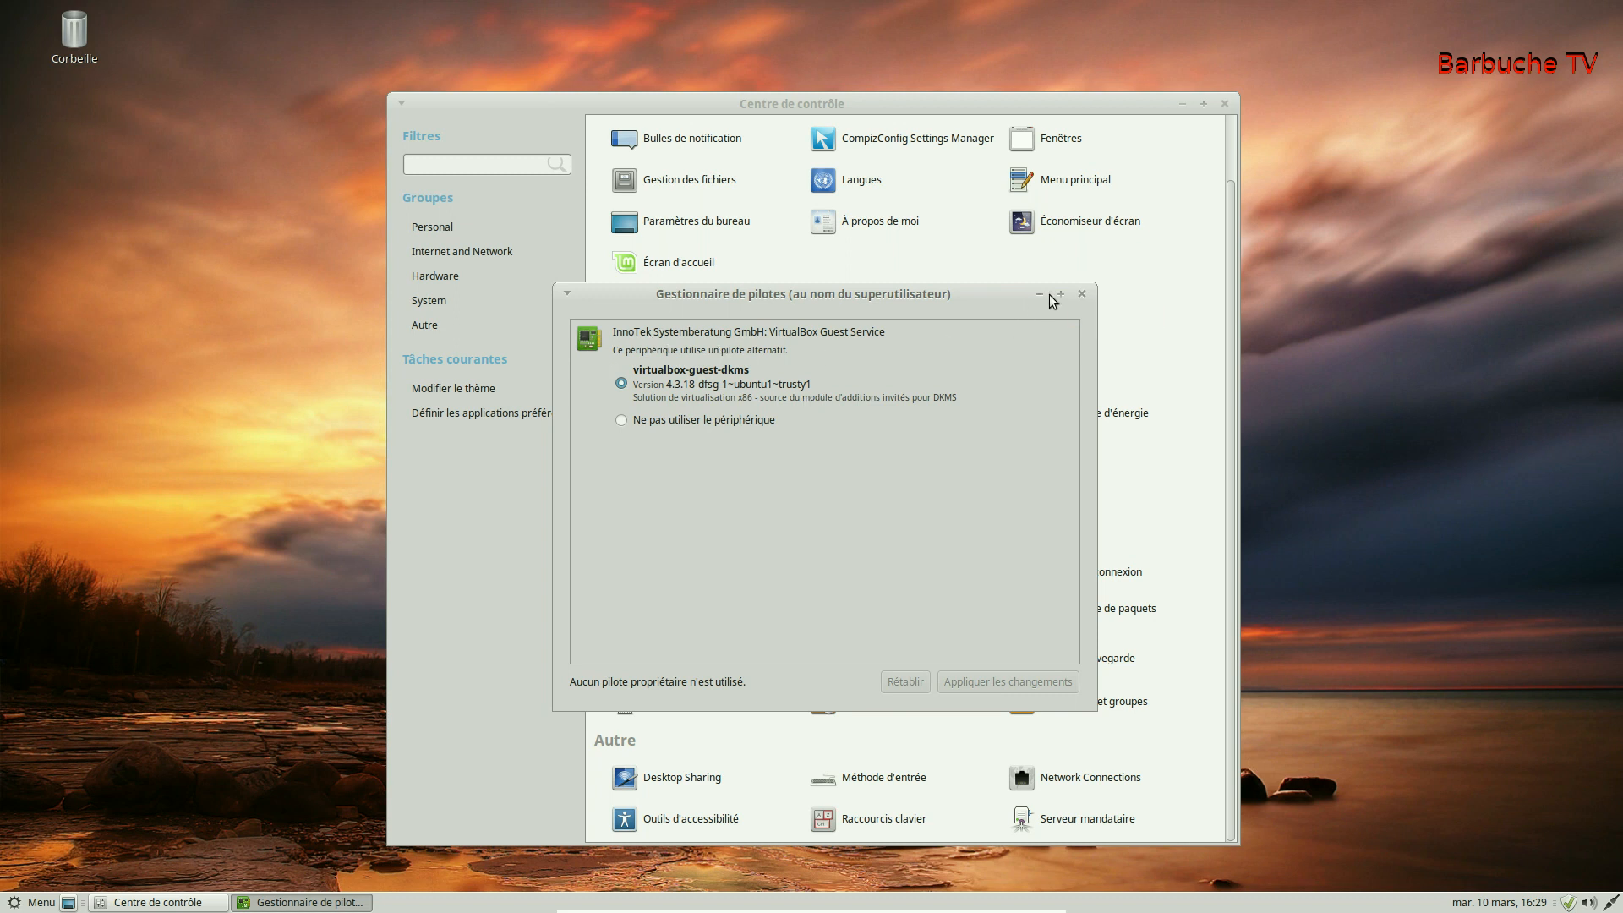
Step: Close the driver manager, open the desktop settings (Paramètres du bureau) and examine the Bureau, Fenêtres, Interface and Terminal pages
{"action": "left_click", "coordinate": [1083, 295]}
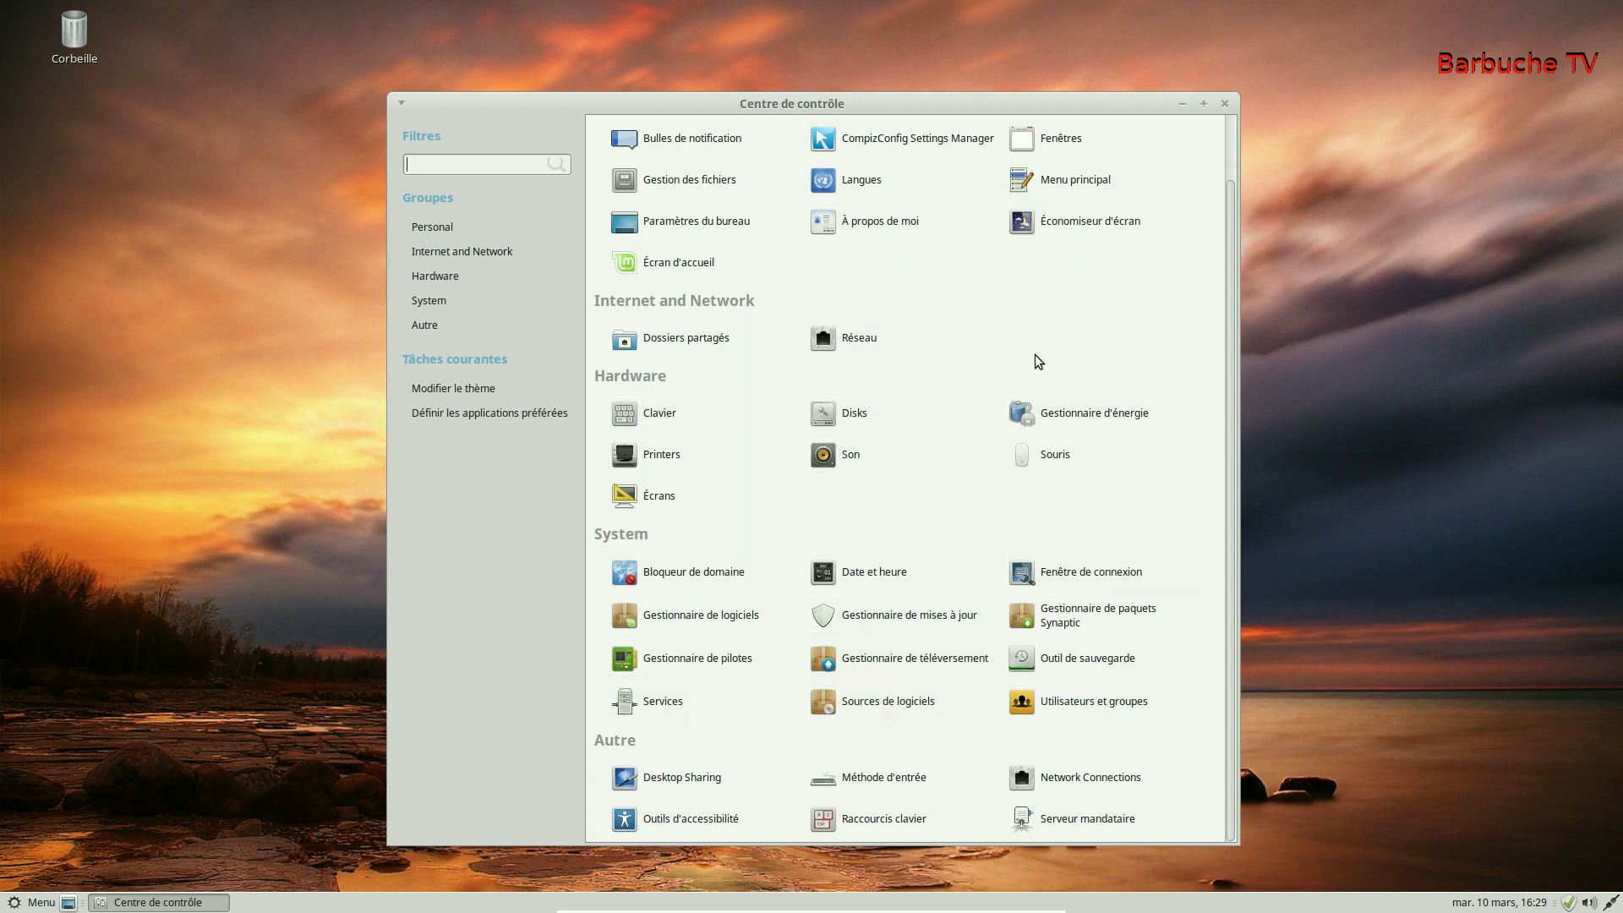
{"action": "scroll", "coordinate": [1038, 361], "scroll_direction": "up", "scroll_amount": 2}
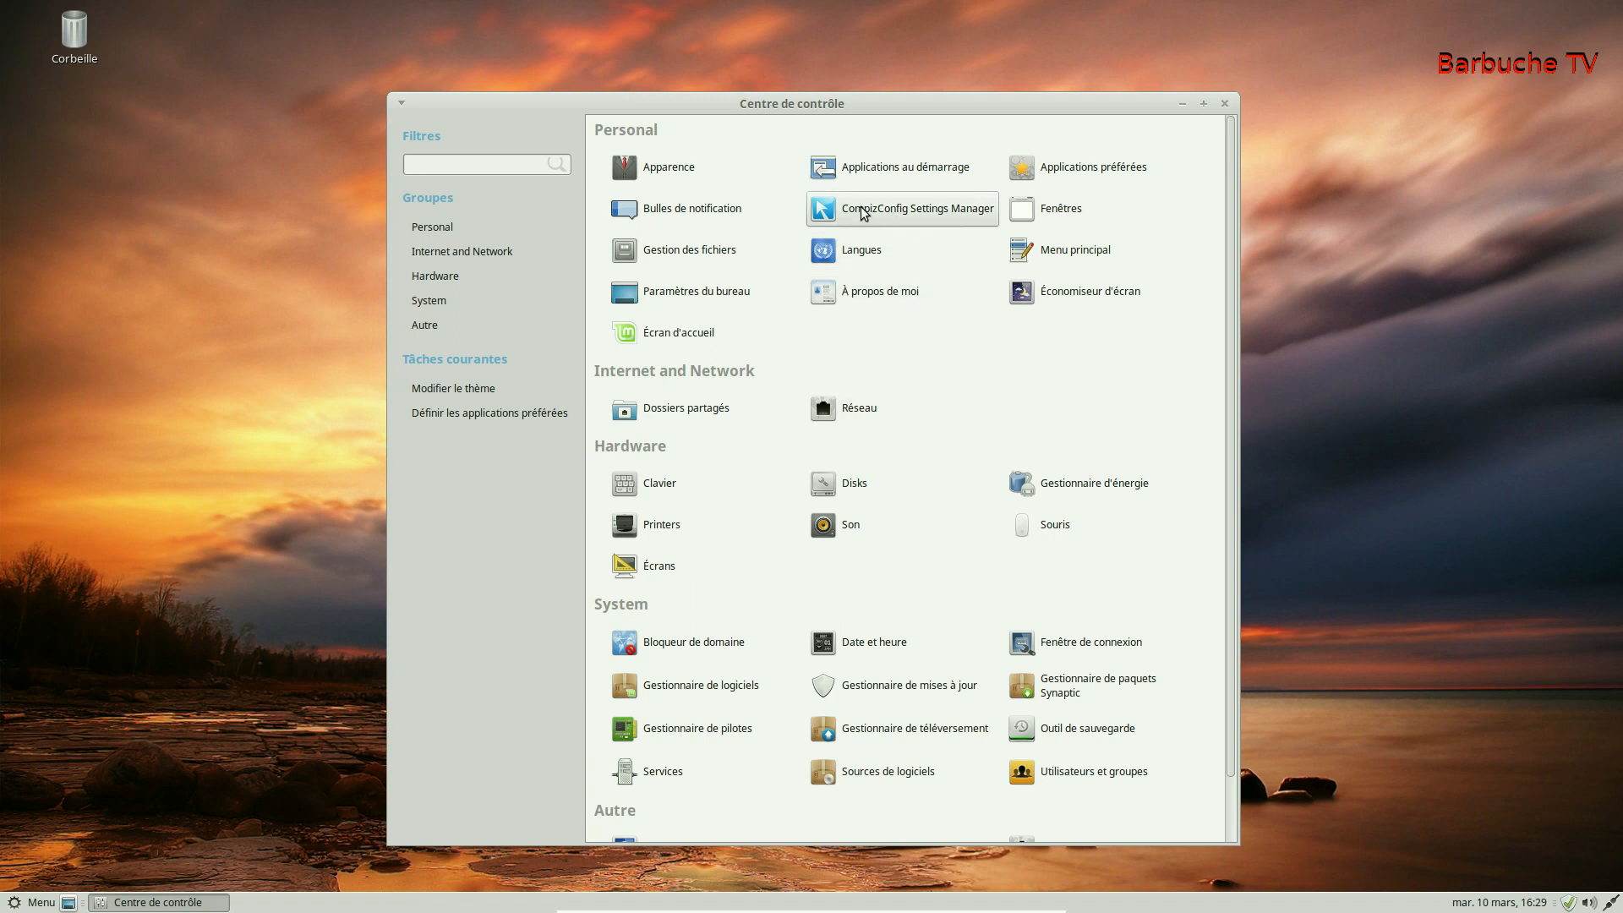
{"action": "left_click", "coordinate": [665, 295]}
{"action": "scroll", "coordinate": [663, 292], "scroll_direction": "down", "scroll_amount": 1}
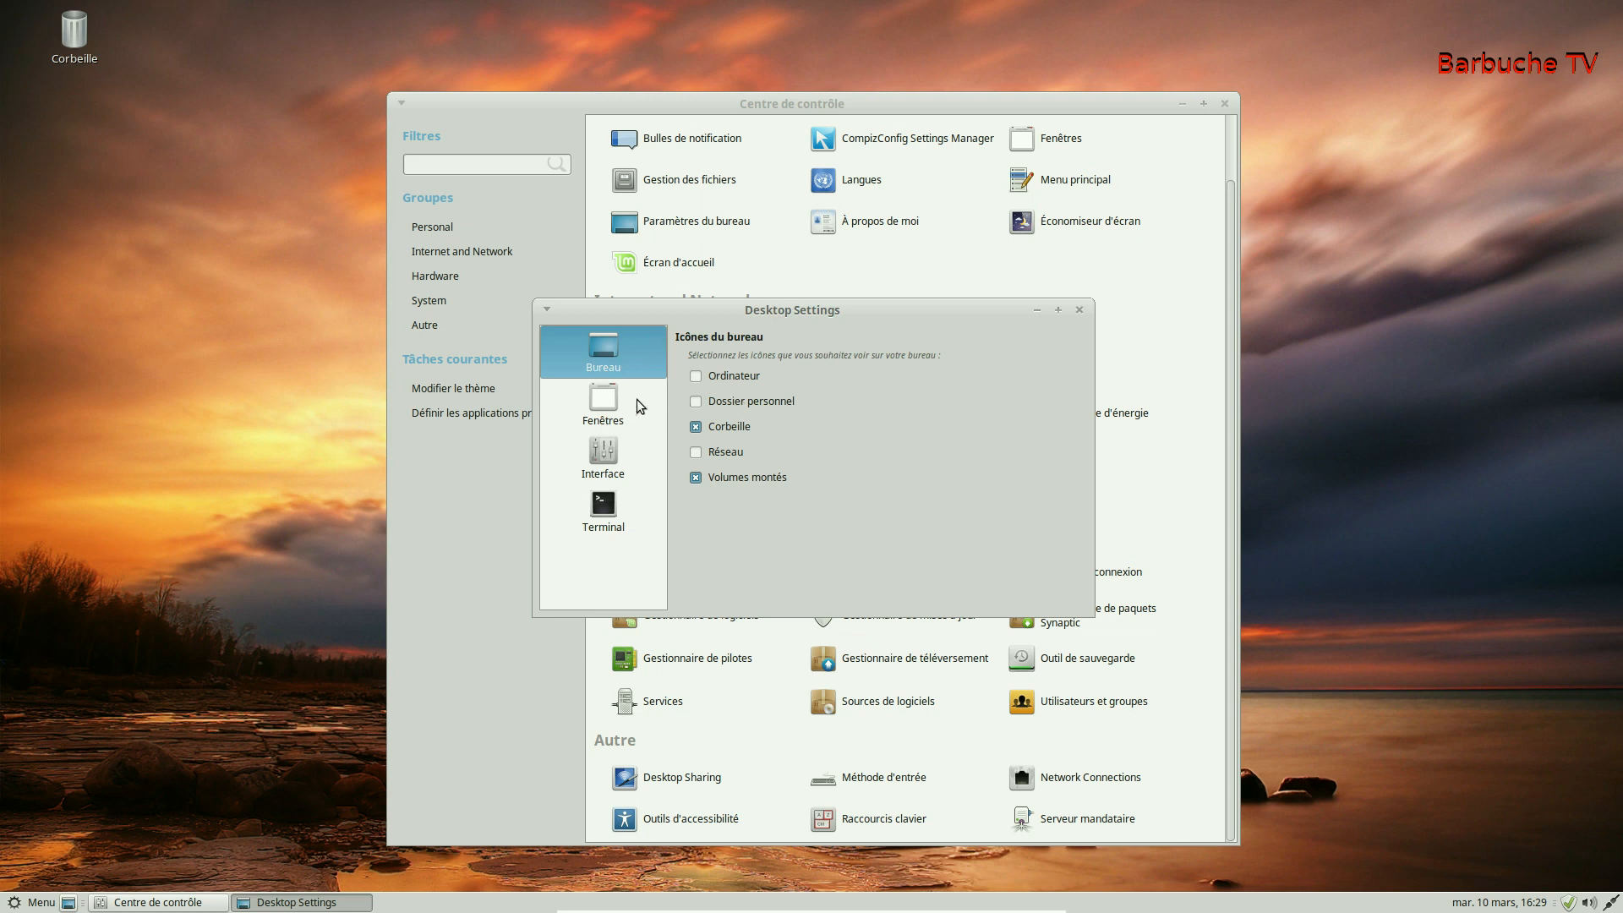
{"action": "left_click", "coordinate": [611, 409]}
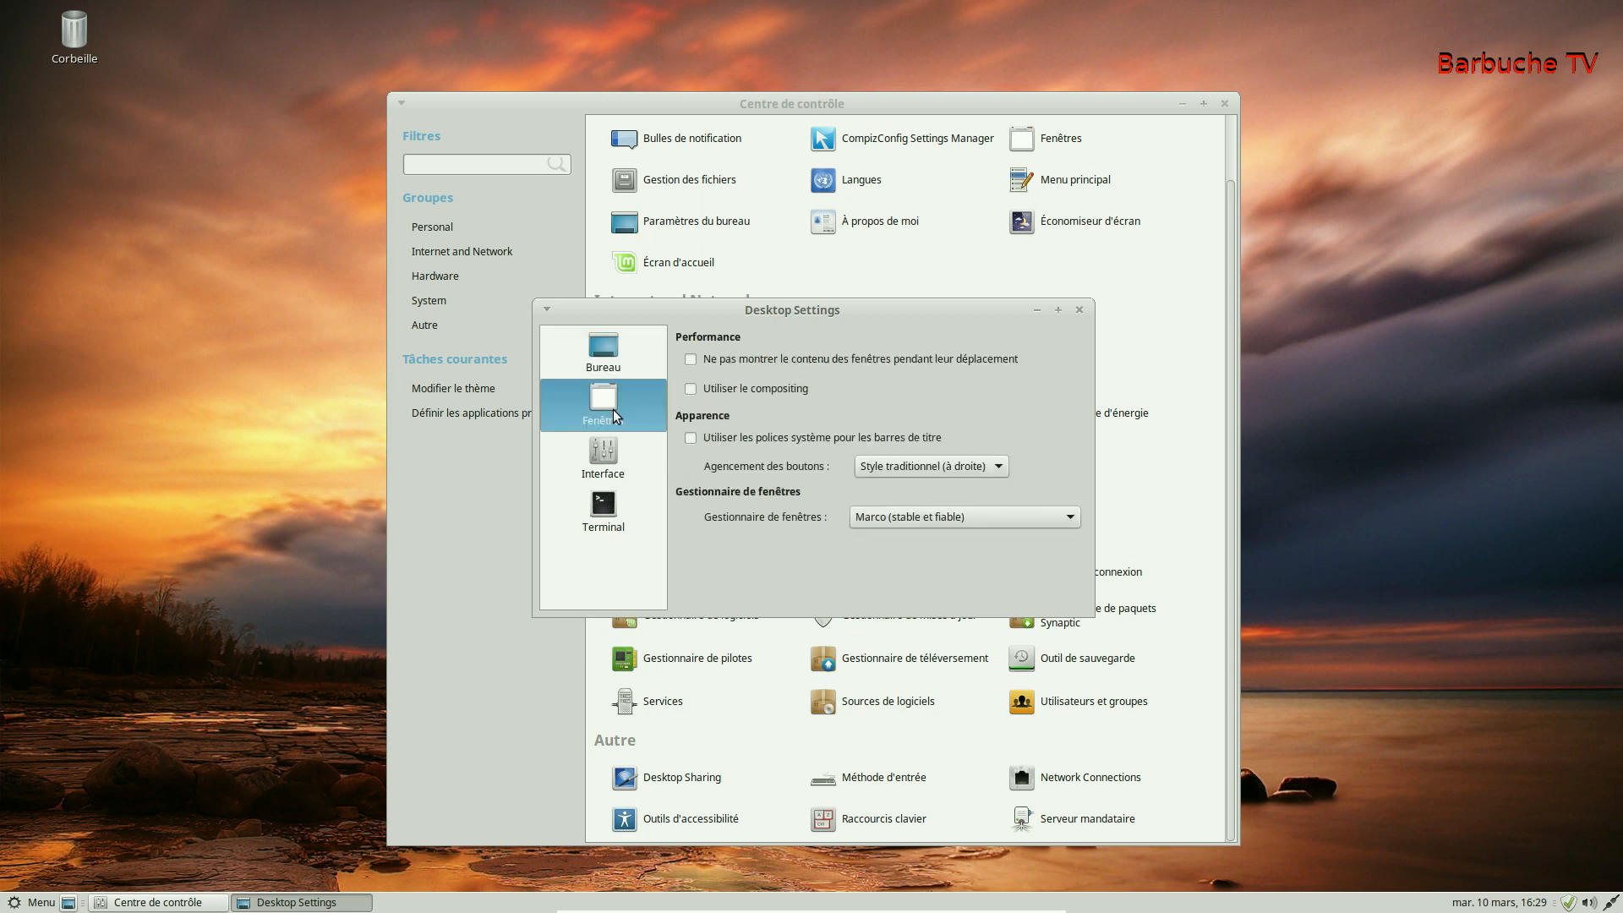
{"action": "left_click", "coordinate": [595, 461]}
{"action": "left_click", "coordinate": [599, 528]}
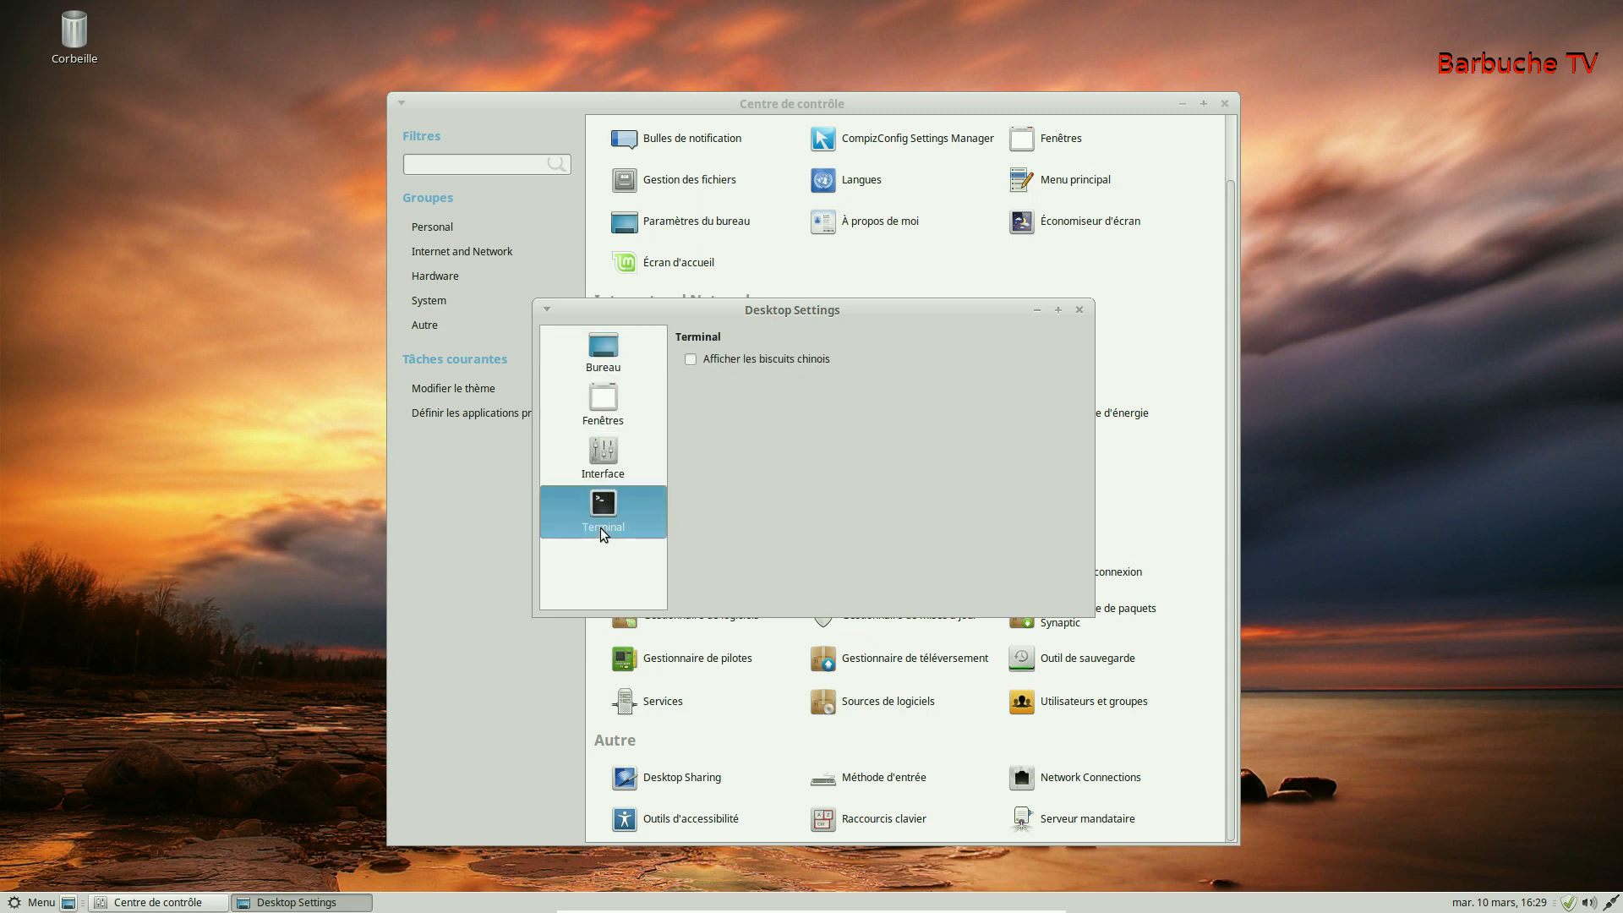
Step: Try Compiz as the window manager in the Fenêtres settings, switch back to Marco and close the desktop settings
{"action": "left_click", "coordinate": [605, 426]}
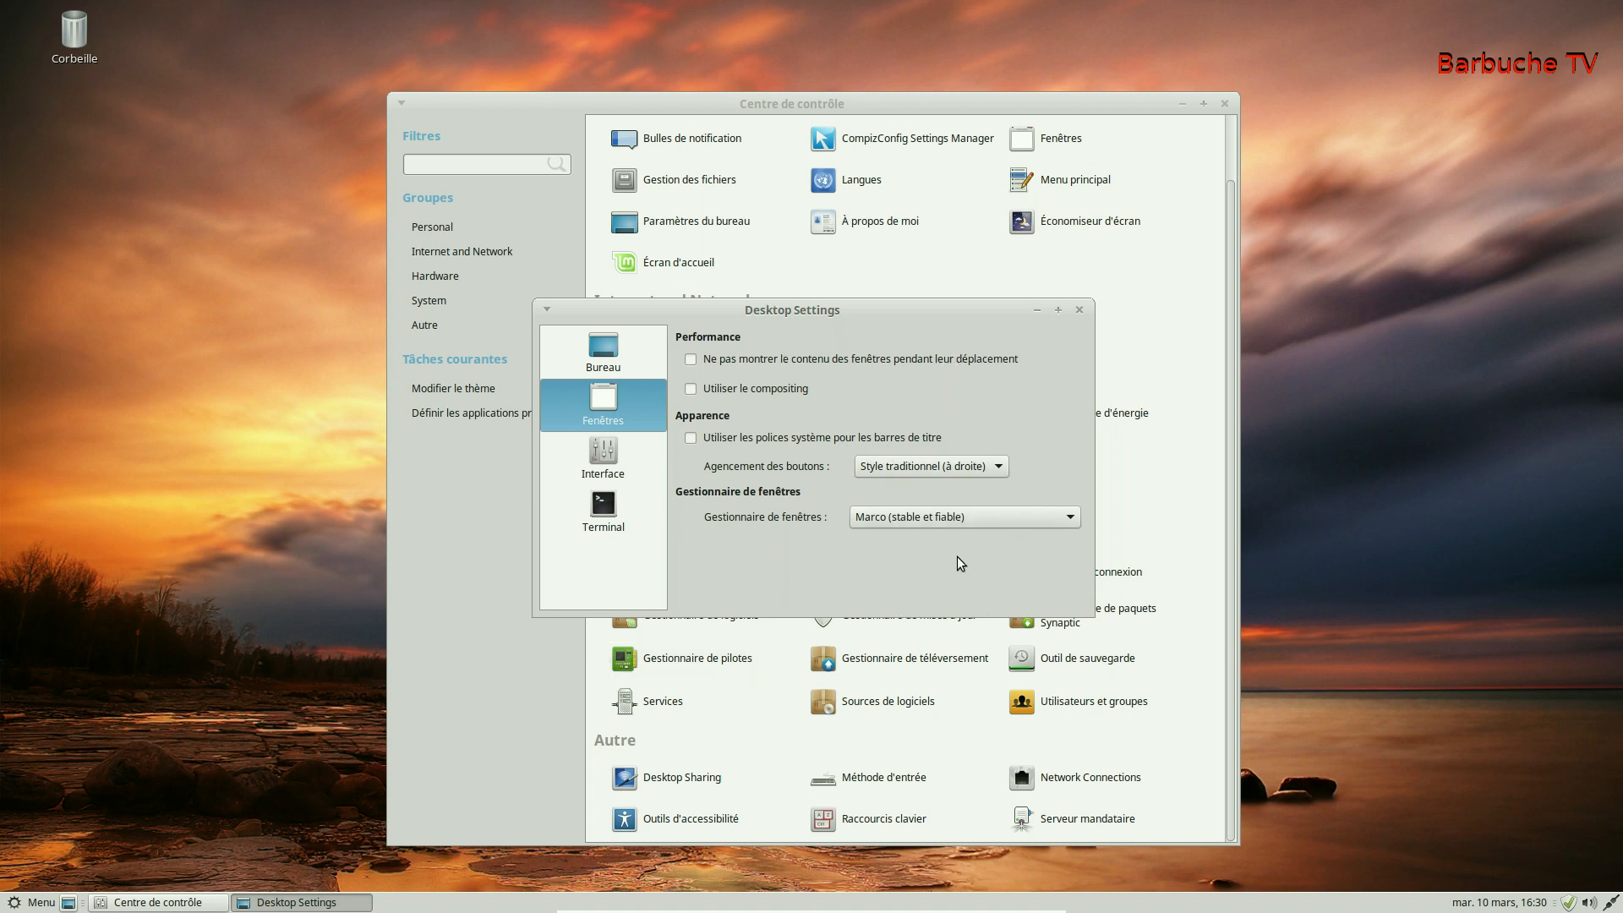
{"action": "left_click", "coordinate": [1014, 514]}
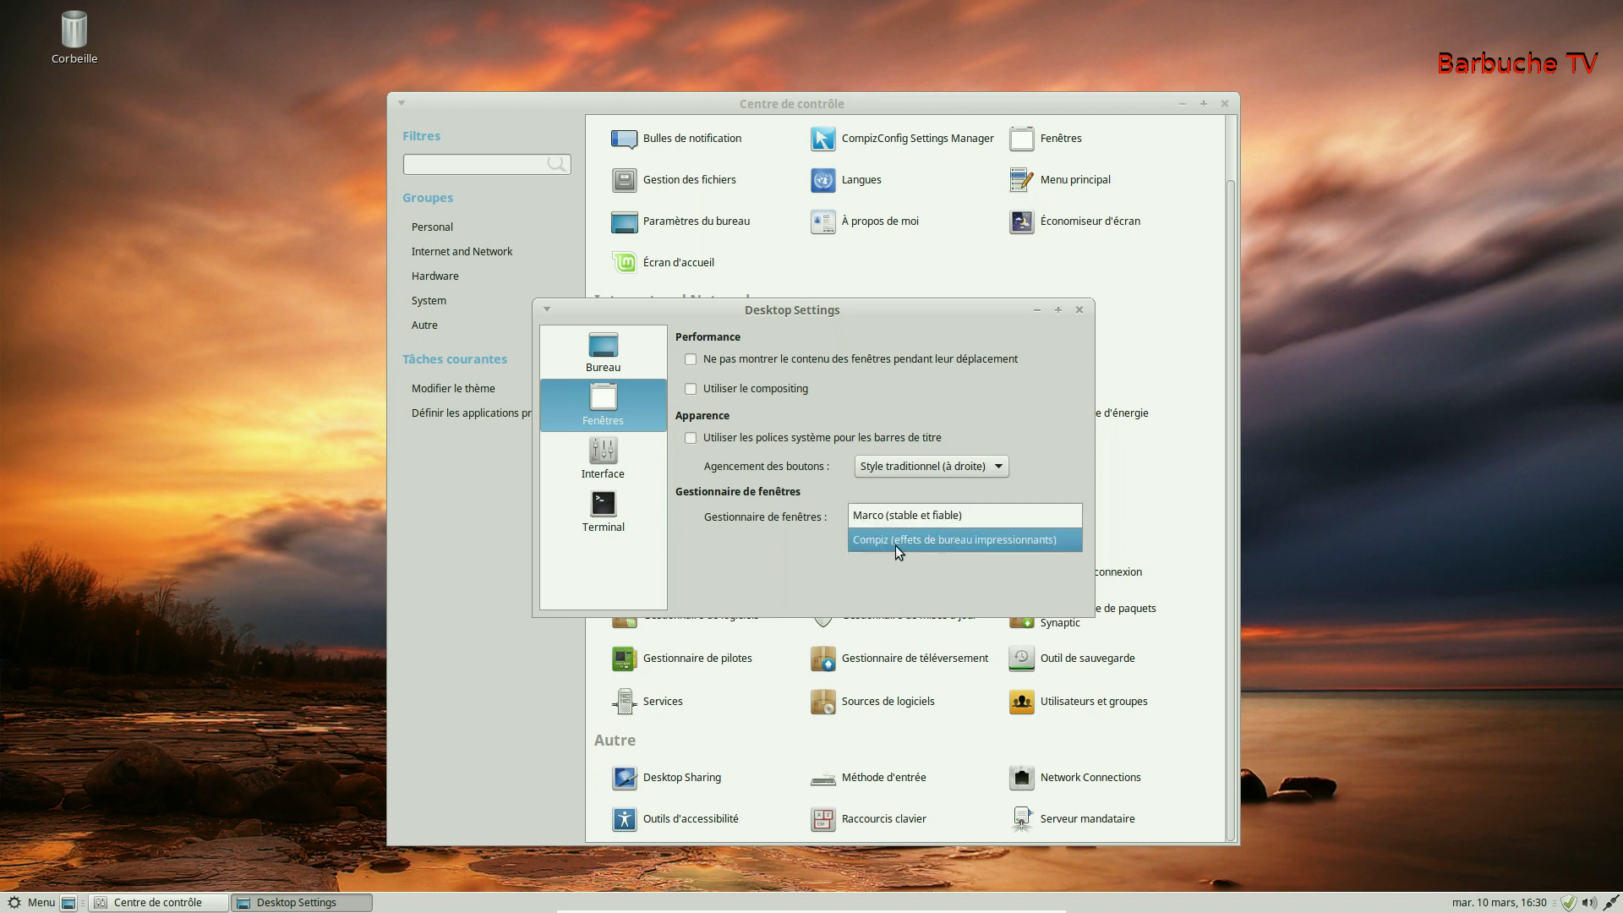
{"action": "left_click", "coordinate": [870, 541]}
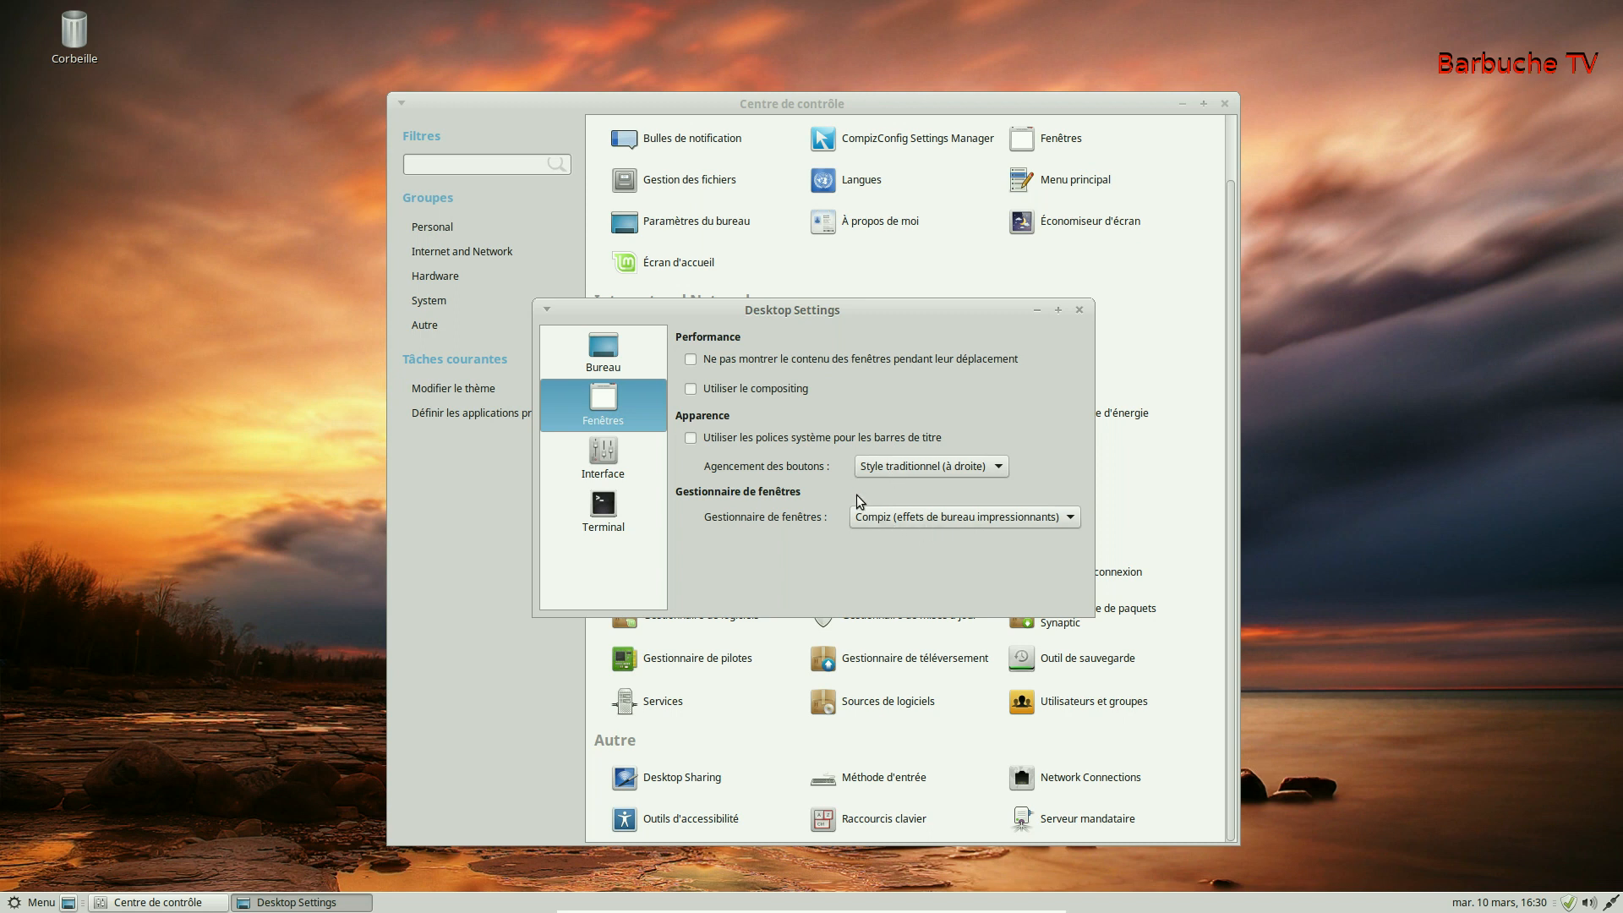
{"action": "left_click", "coordinate": [991, 523]}
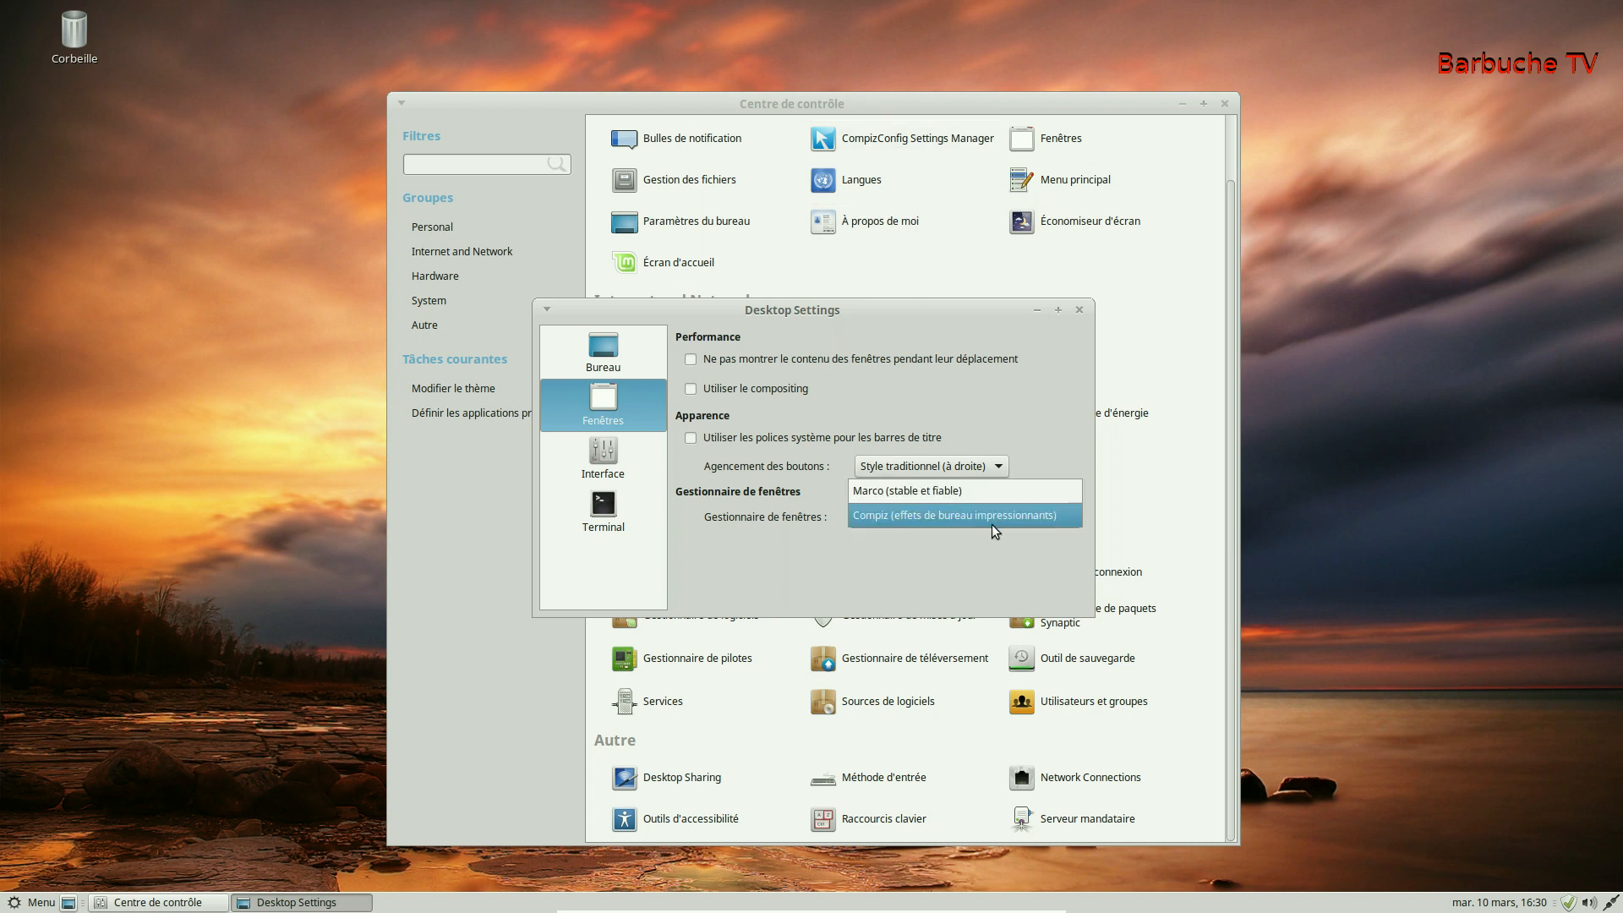
{"action": "left_click", "coordinate": [900, 486]}
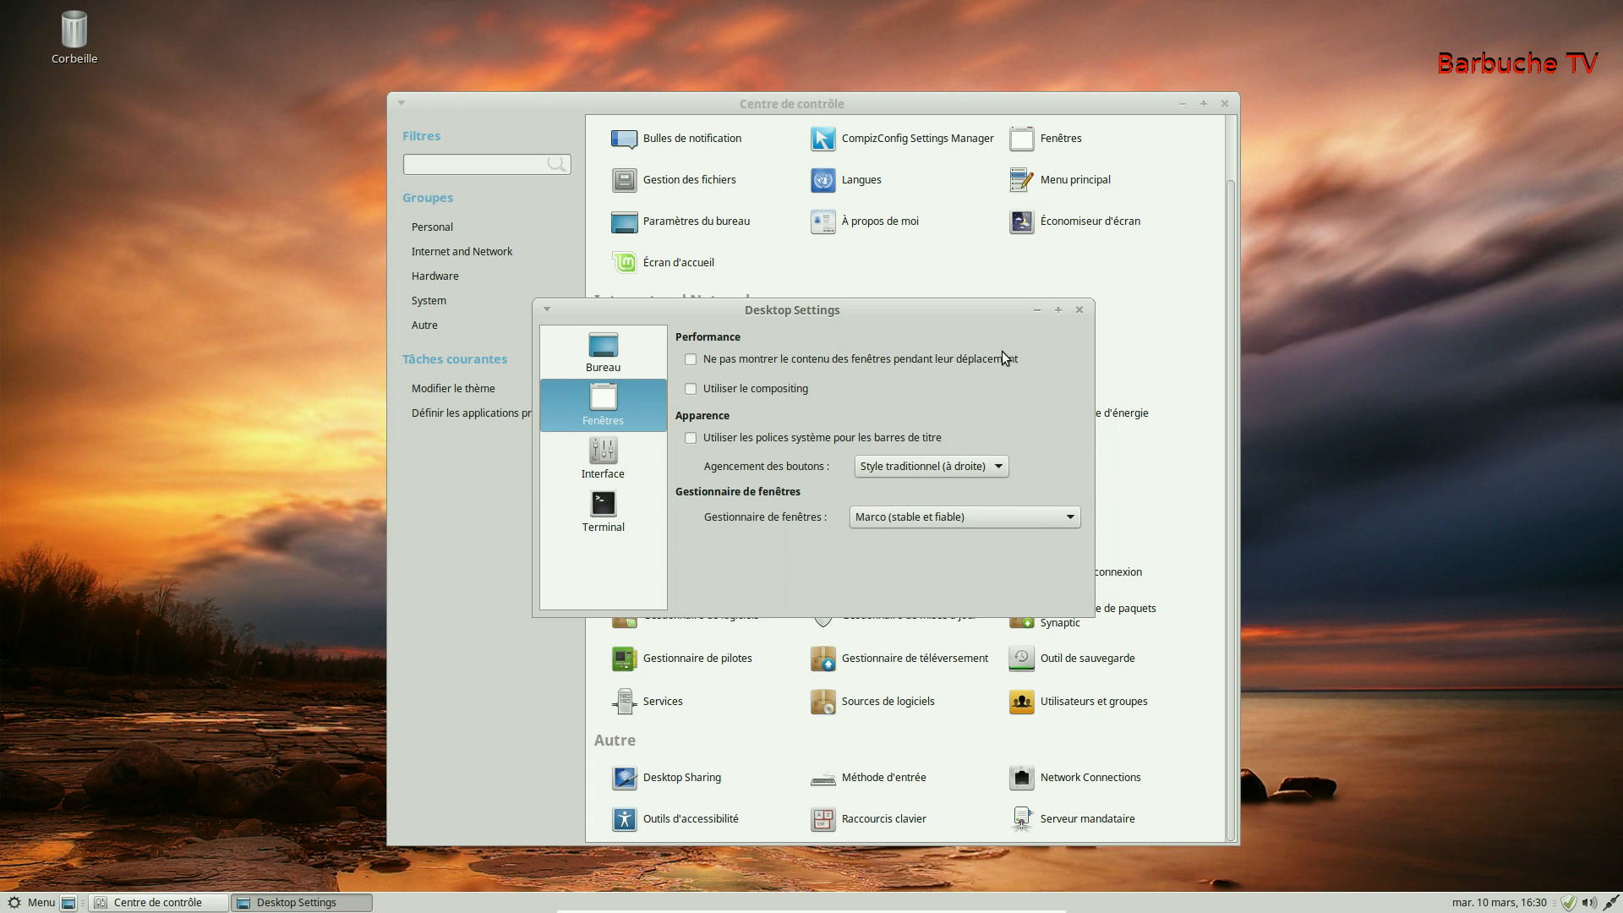
{"action": "left_click", "coordinate": [1083, 311]}
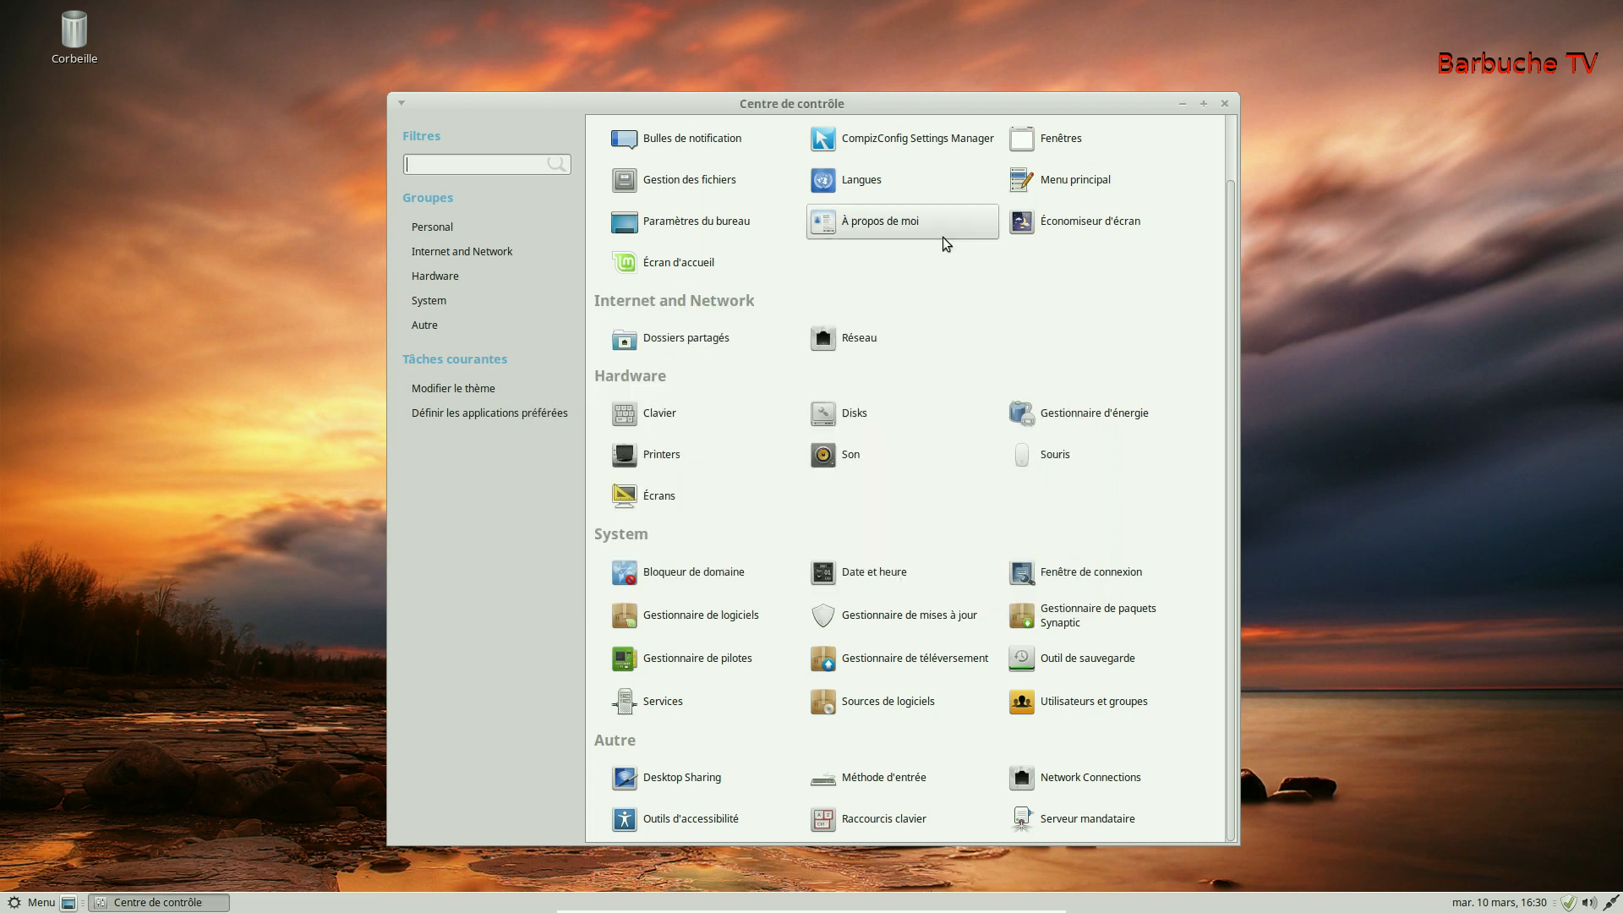
Step: Open the CompizConfig Settings Manager, examine the general, accessibility, desktop and effects plugins, and close it
{"action": "left_click", "coordinate": [896, 145]}
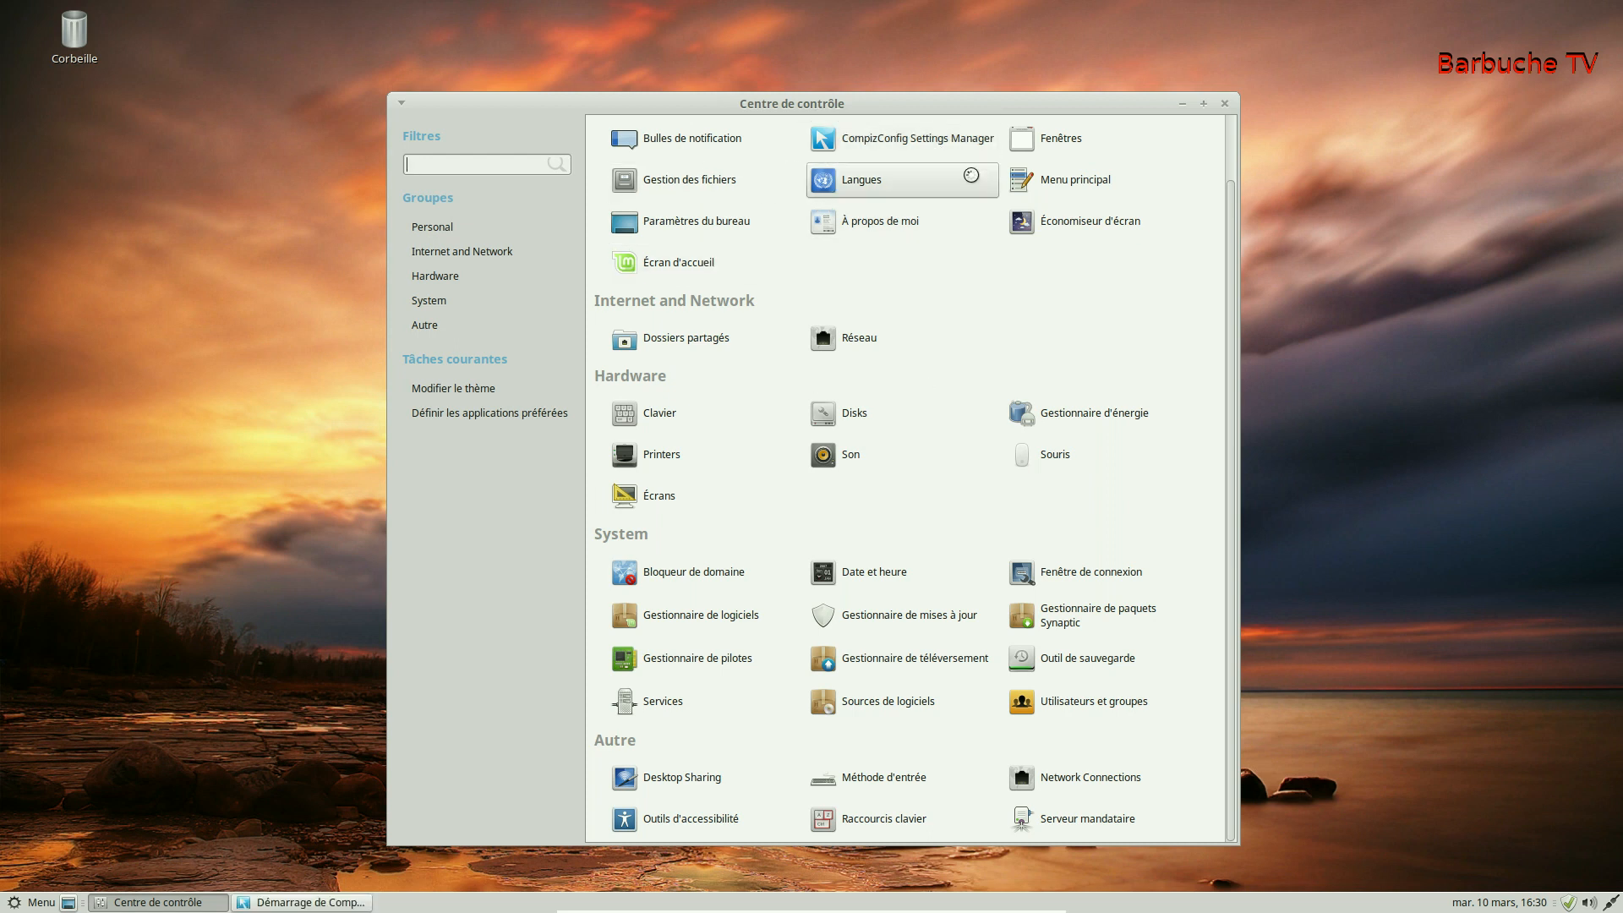
{"action": "left_click_drag", "start_coordinate": [619, 14], "coordinate": [1004, 183]}
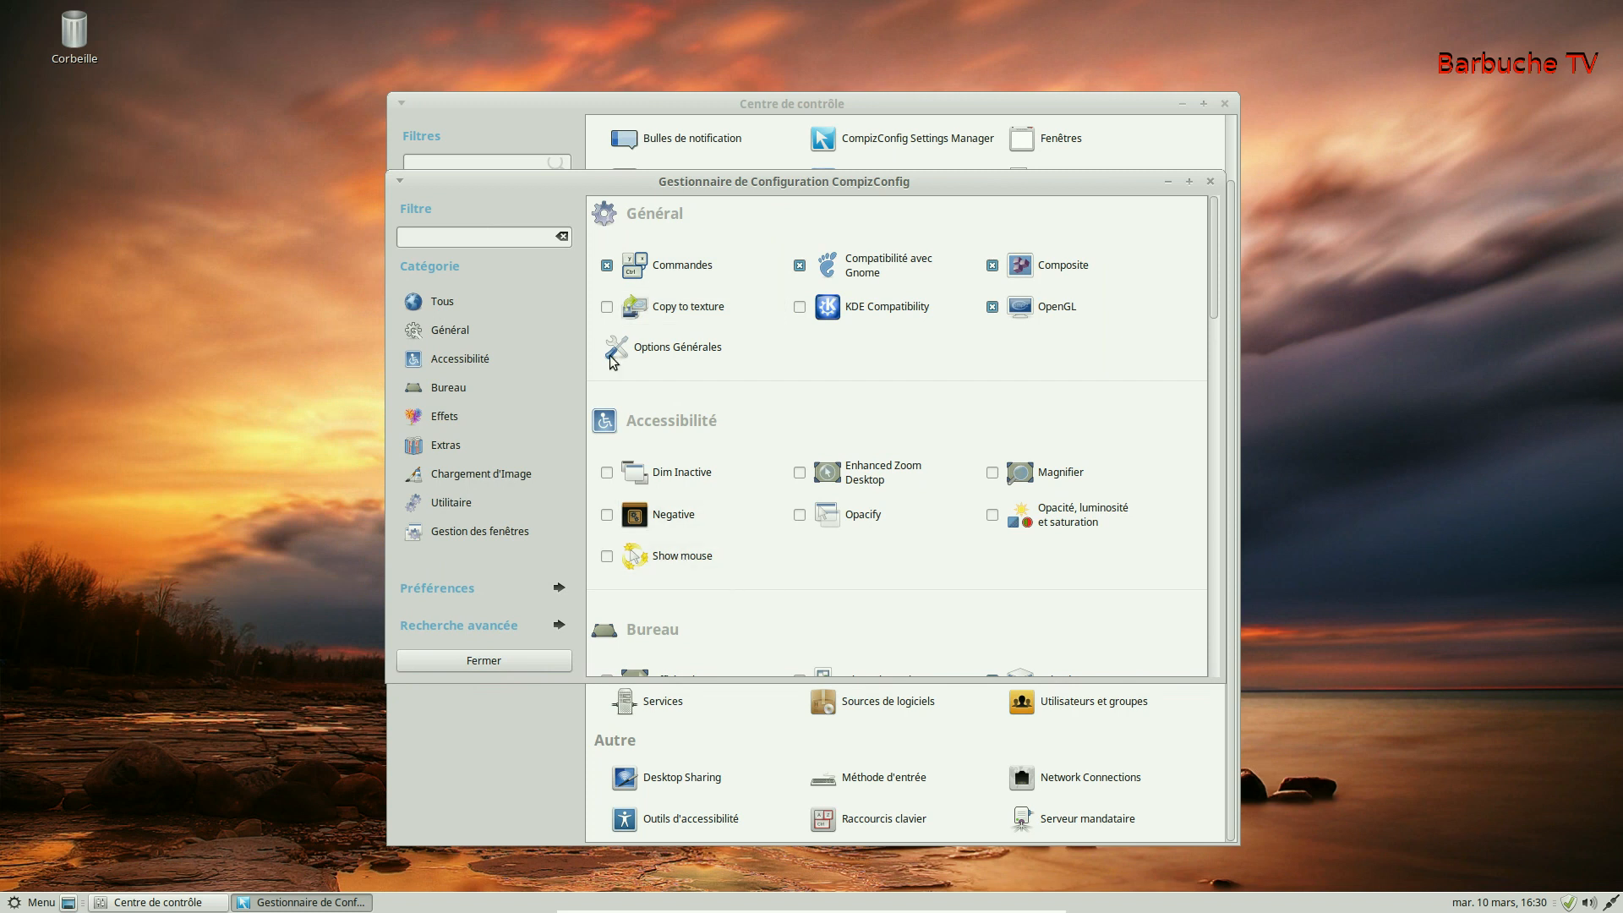
{"action": "scroll", "coordinate": [681, 453], "scroll_direction": "down", "scroll_amount": 5}
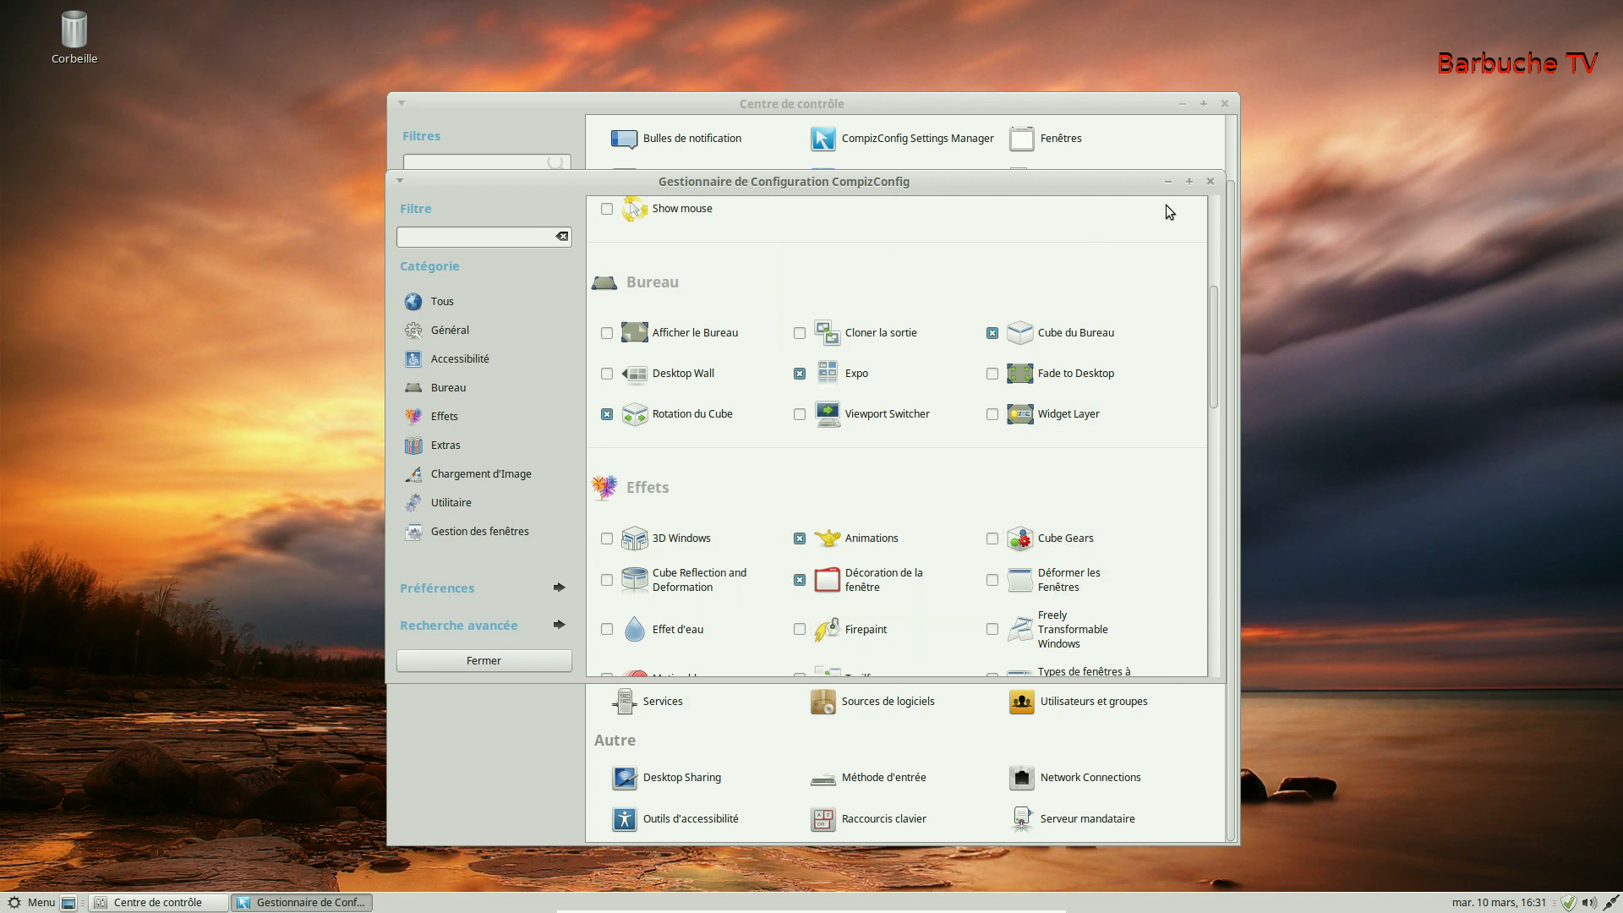
{"action": "left_click", "coordinate": [1209, 182]}
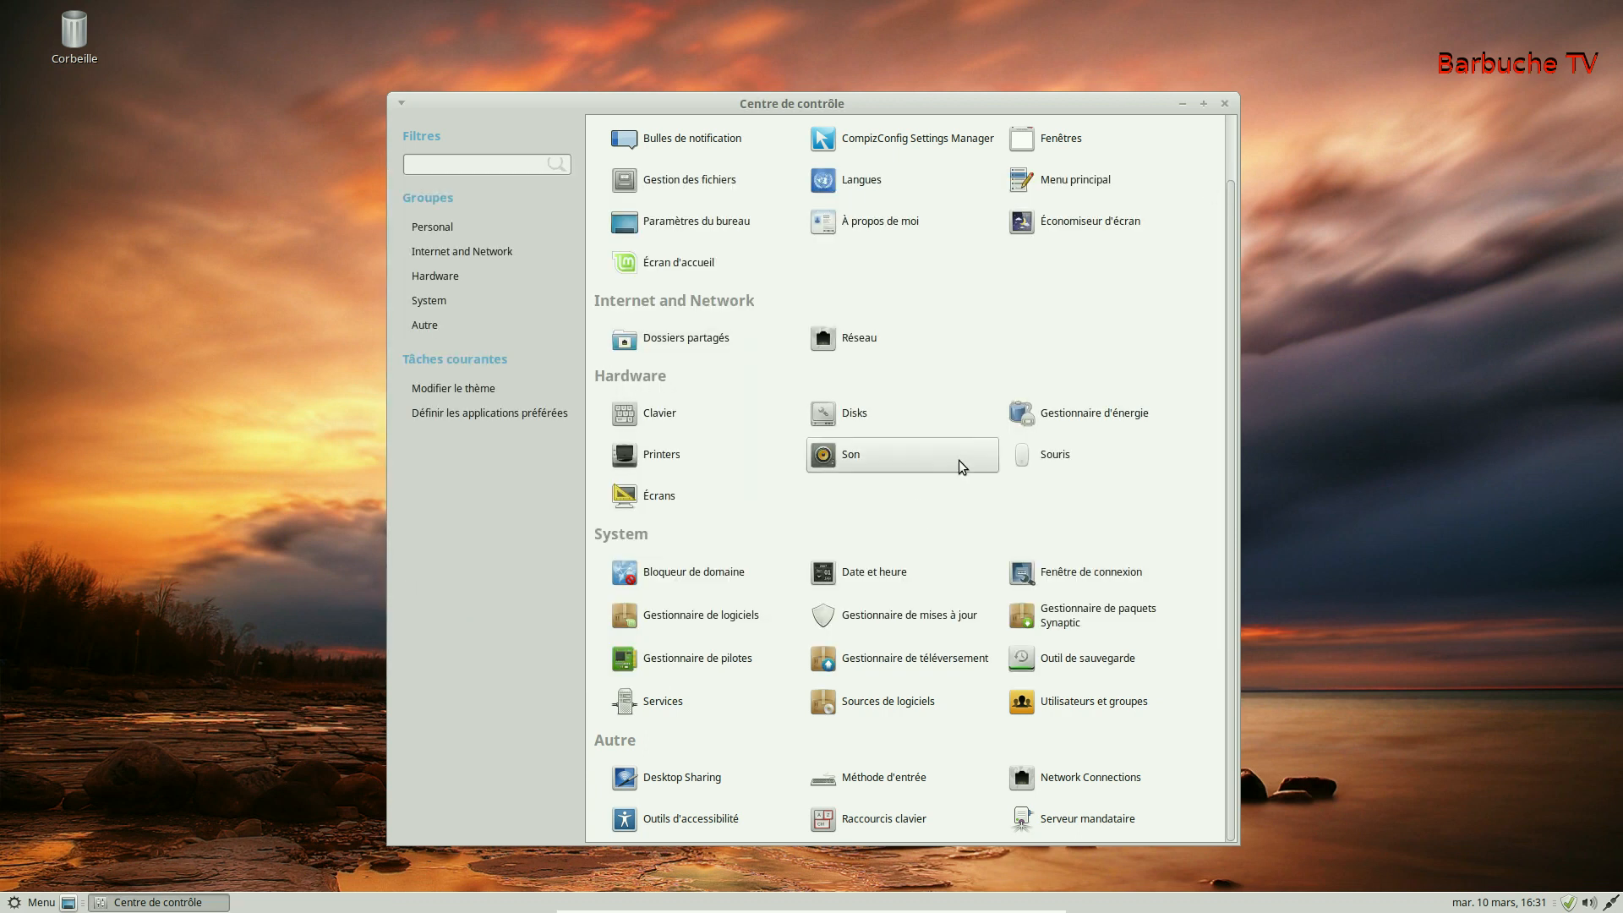
Step: Close the control centre and look over the main menu's system entries and applications before dismissing it
{"action": "scroll", "coordinate": [939, 464], "scroll_direction": "up", "scroll_amount": 1}
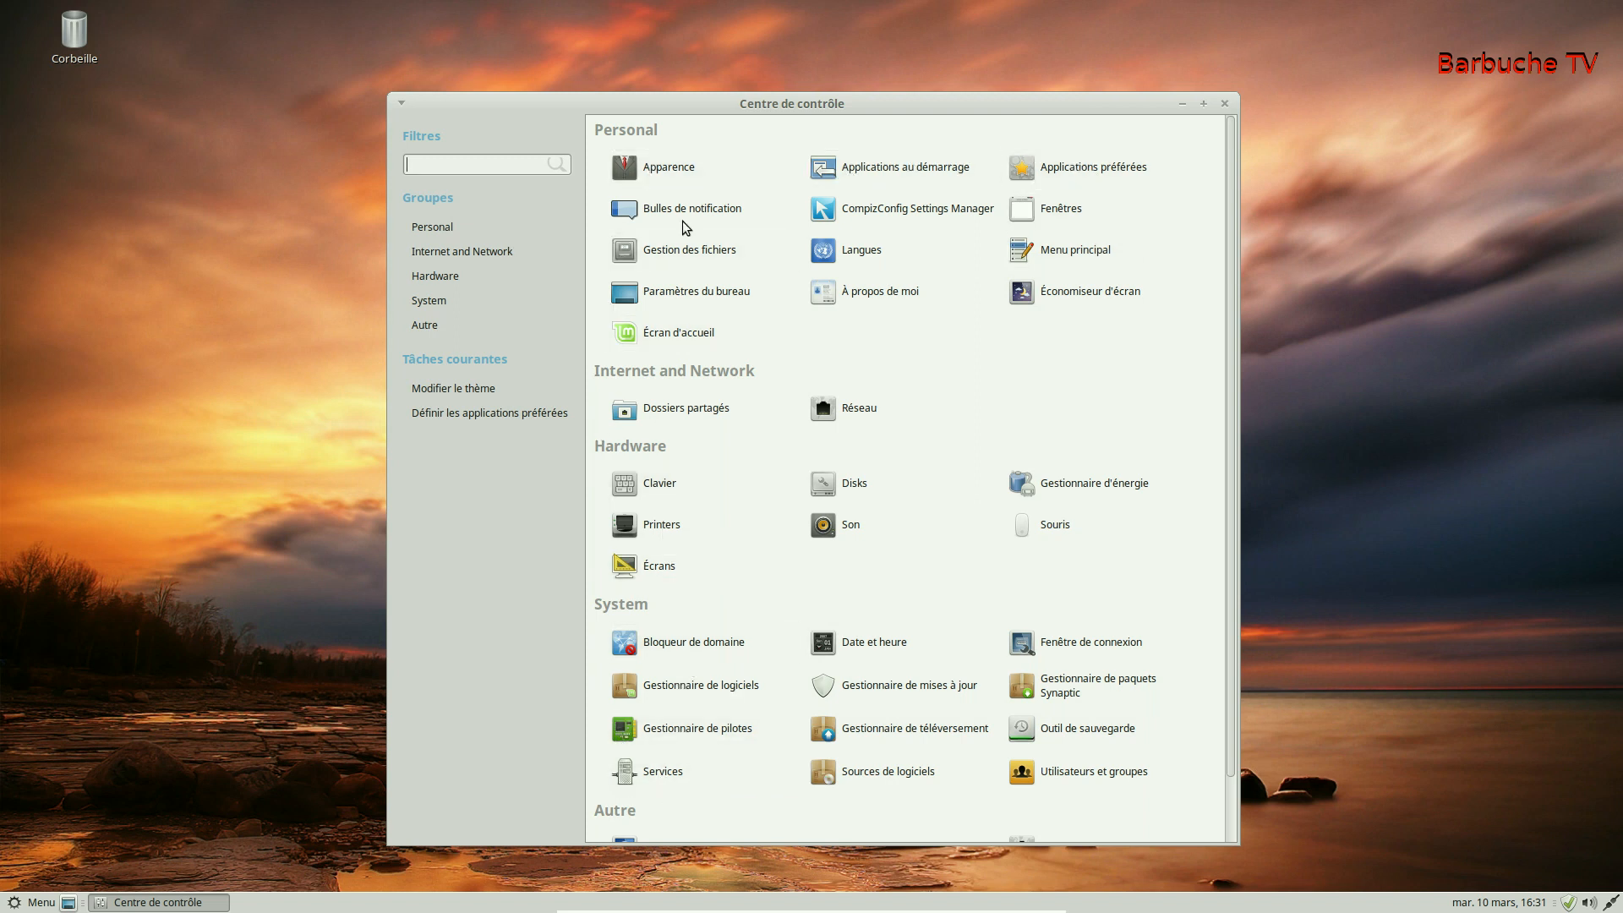
{"action": "left_click", "coordinate": [1224, 104]}
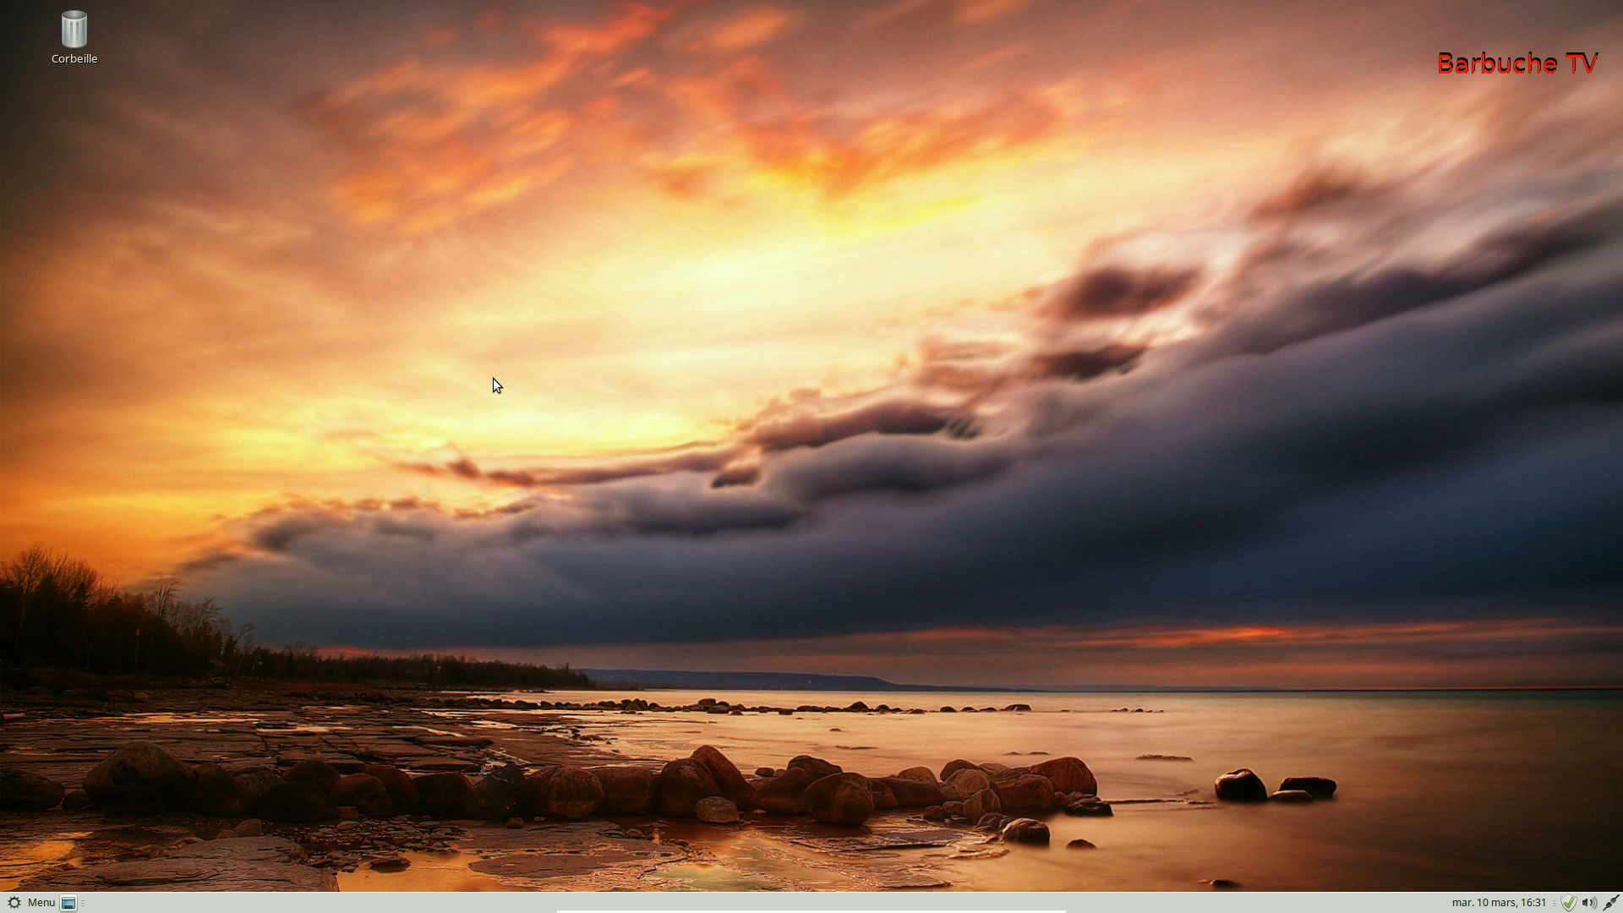
{"action": "left_click", "coordinate": [32, 901]}
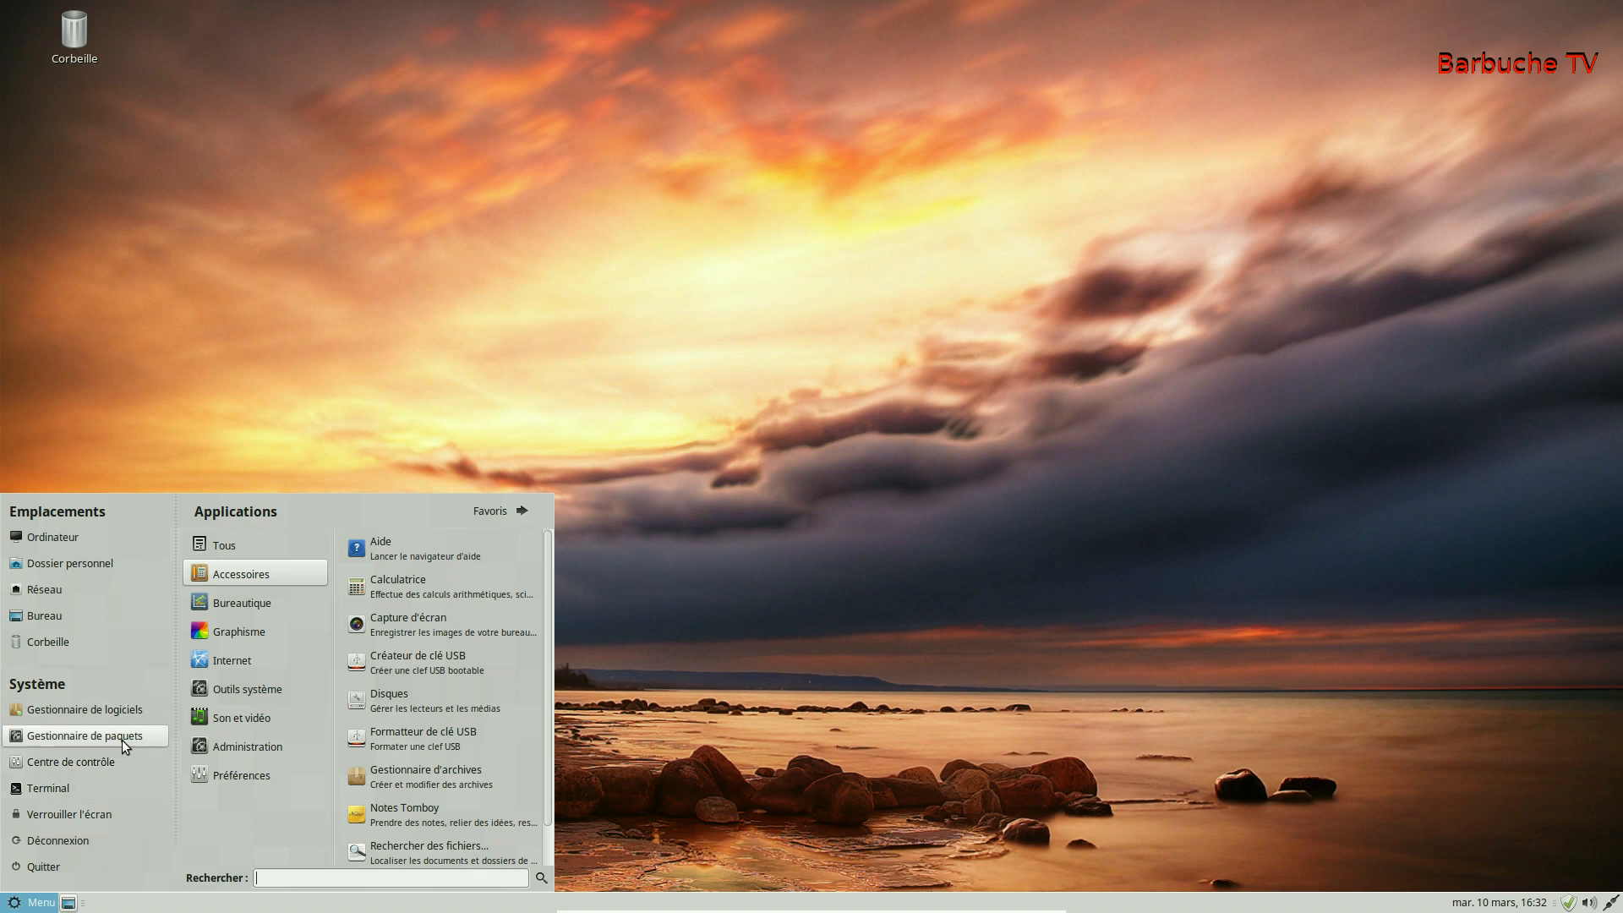
{"action": "left_click", "coordinate": [866, 458]}
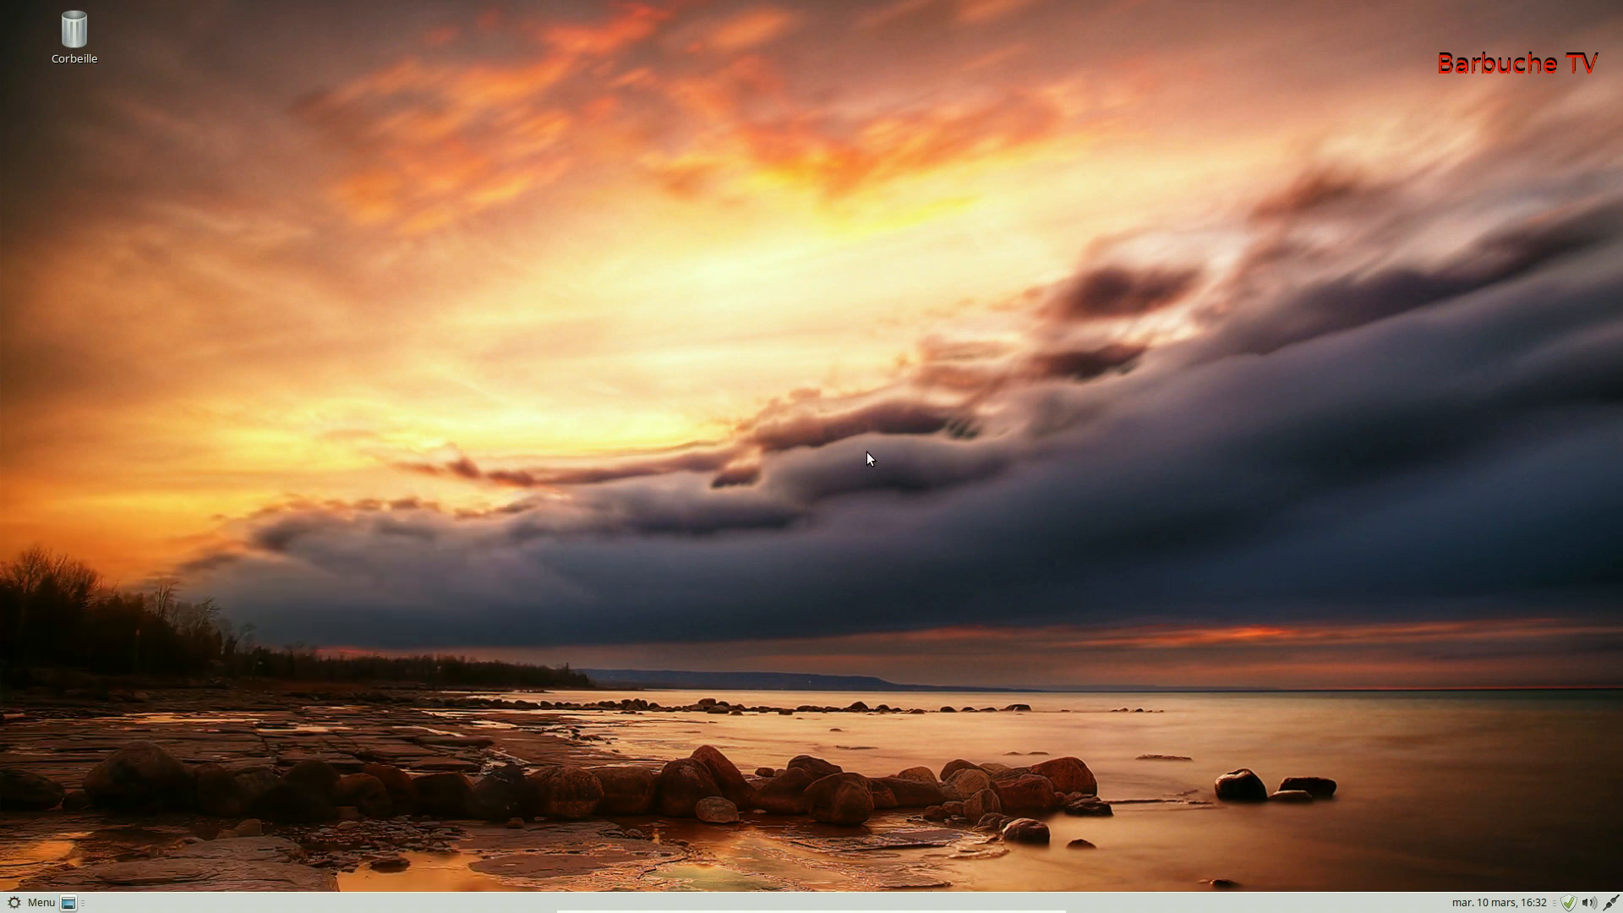